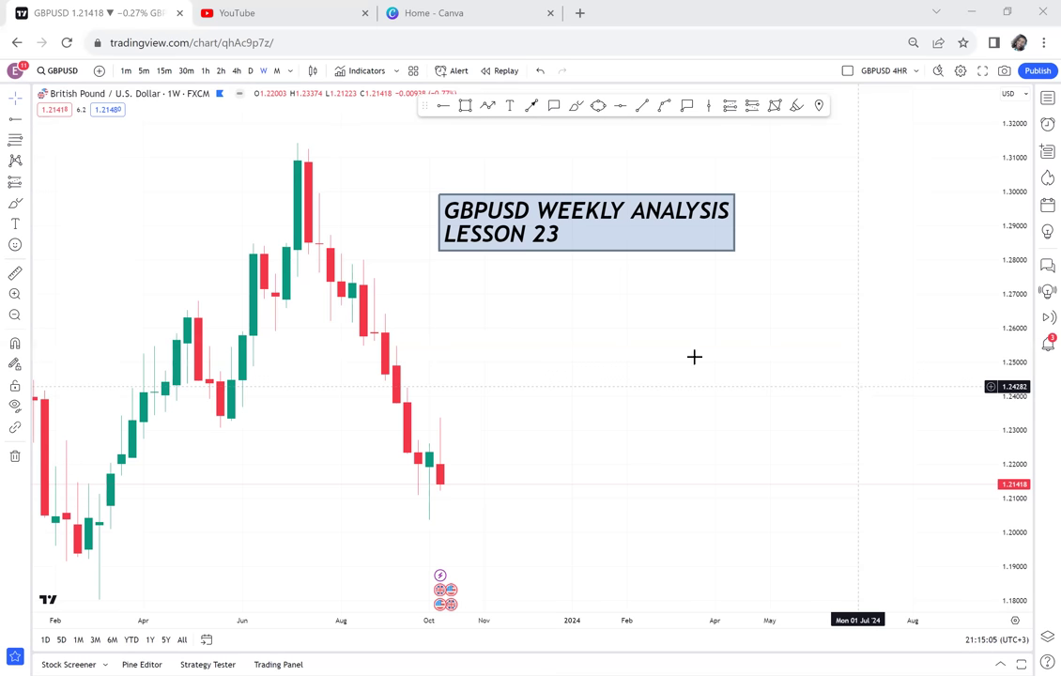
Step: Draw an arrow pointing at the latest weekly GBPUSD candle
{"action": "scroll", "coordinate": [644, 326], "scroll_direction": "left", "scroll_amount": 3}
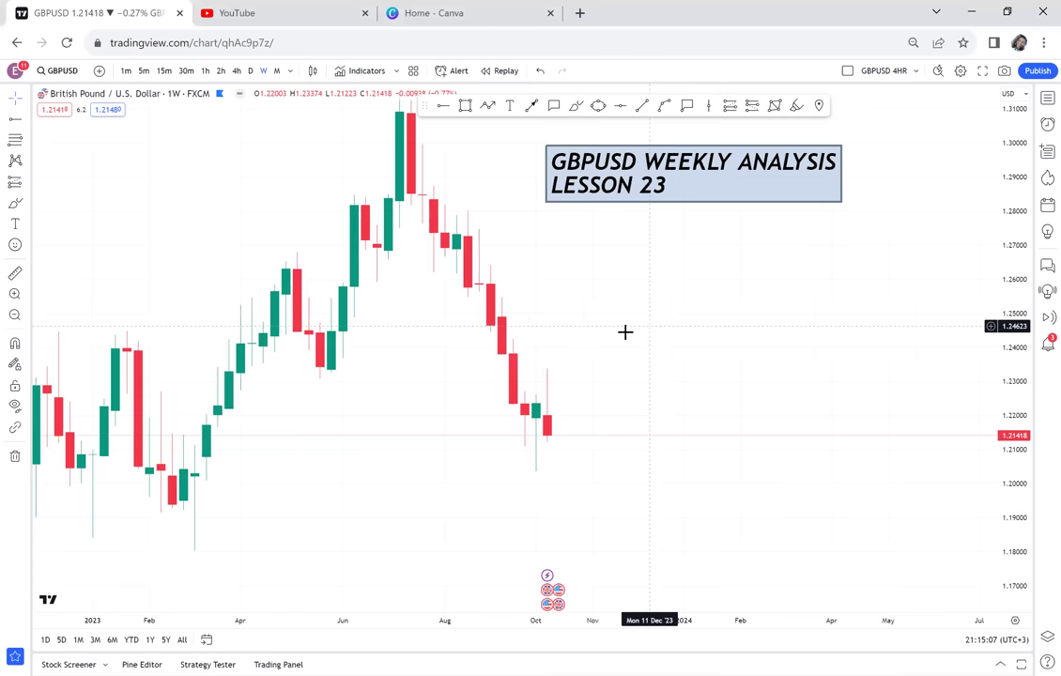
{"action": "left_click", "coordinate": [533, 106]}
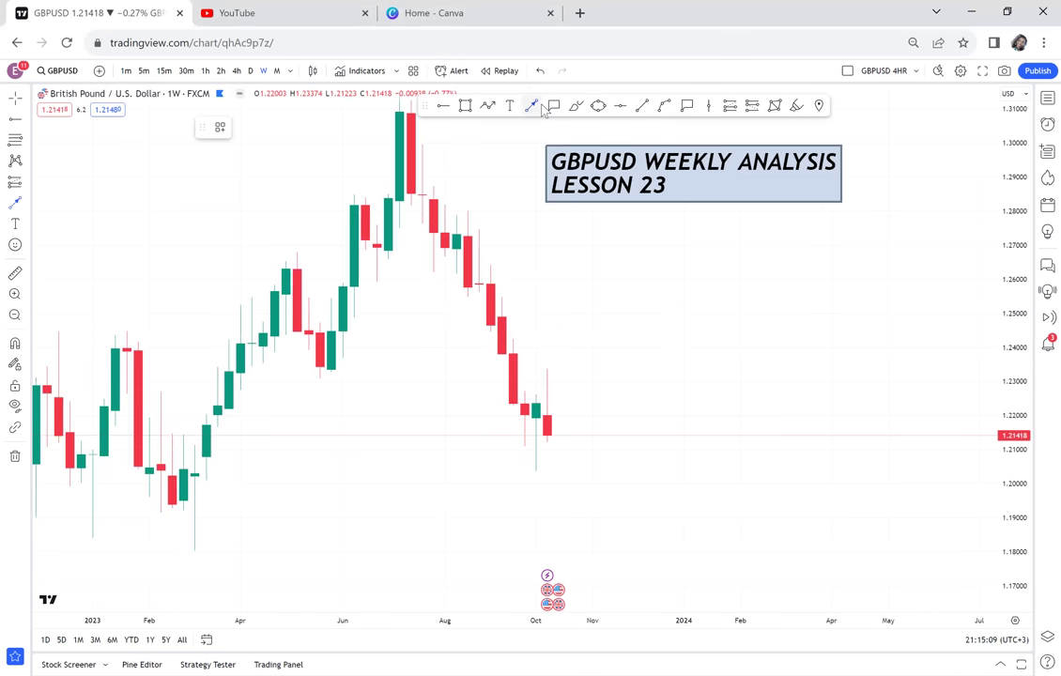
{"action": "left_click", "coordinate": [558, 405]}
{"action": "left_click", "coordinate": [632, 423]}
{"action": "scroll", "coordinate": [632, 424], "scroll_direction": "up", "scroll_amount": 1}
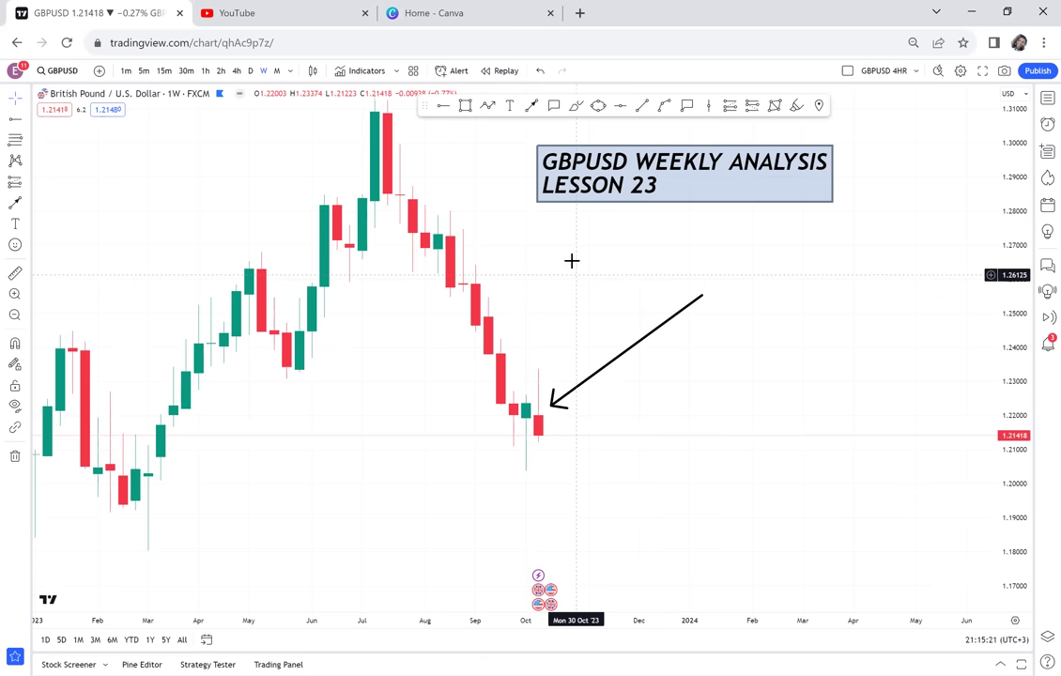
Step: Place a horizontal ray at 1.20357 on the low of the 2 October weekly candle, starting from 10 July 2023
{"action": "left_click", "coordinate": [375, 472]}
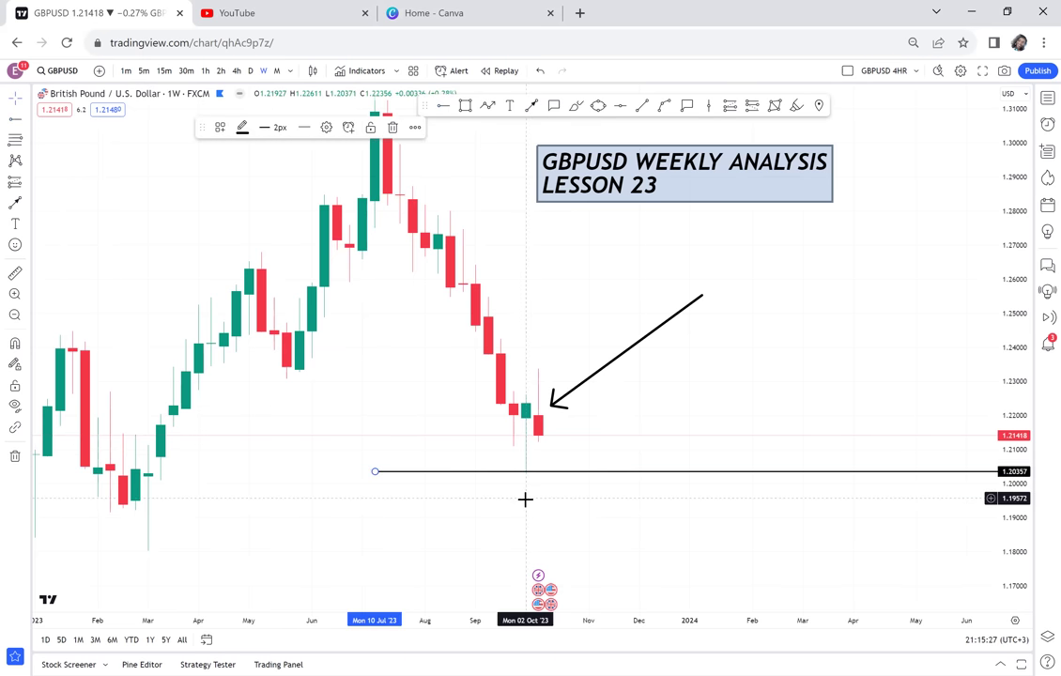
{"action": "left_click_drag", "start_coordinate": [678, 392], "coordinate": [644, 284]}
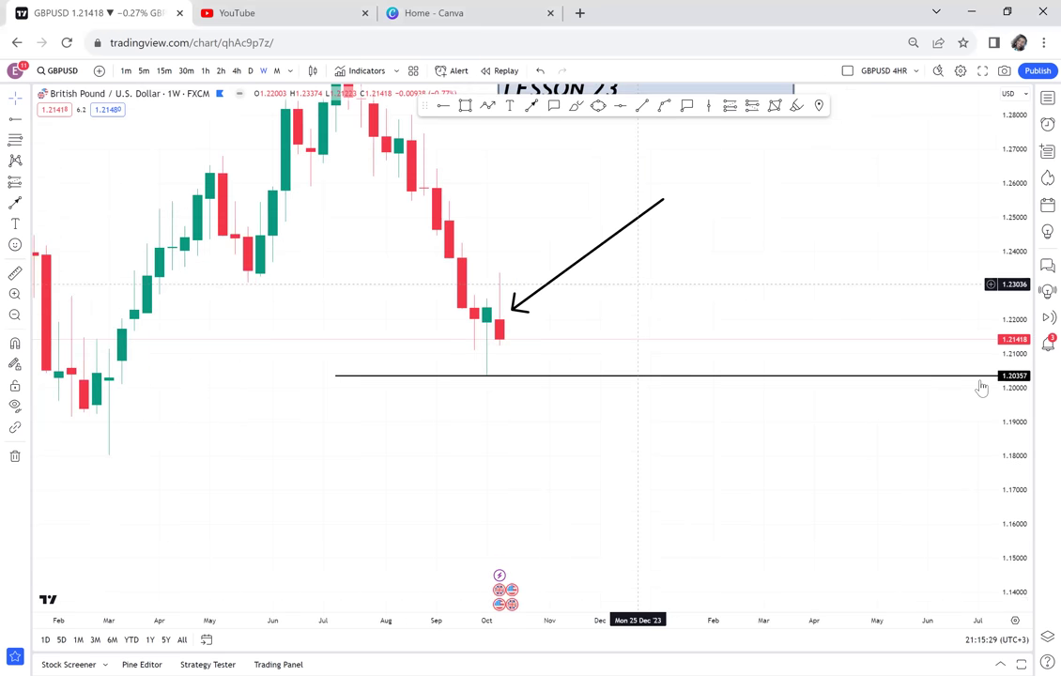
{"action": "left_click_drag", "start_coordinate": [1007, 385], "coordinate": [988, 225]}
{"action": "scroll", "coordinate": [748, 238], "scroll_direction": "up", "scroll_amount": 1}
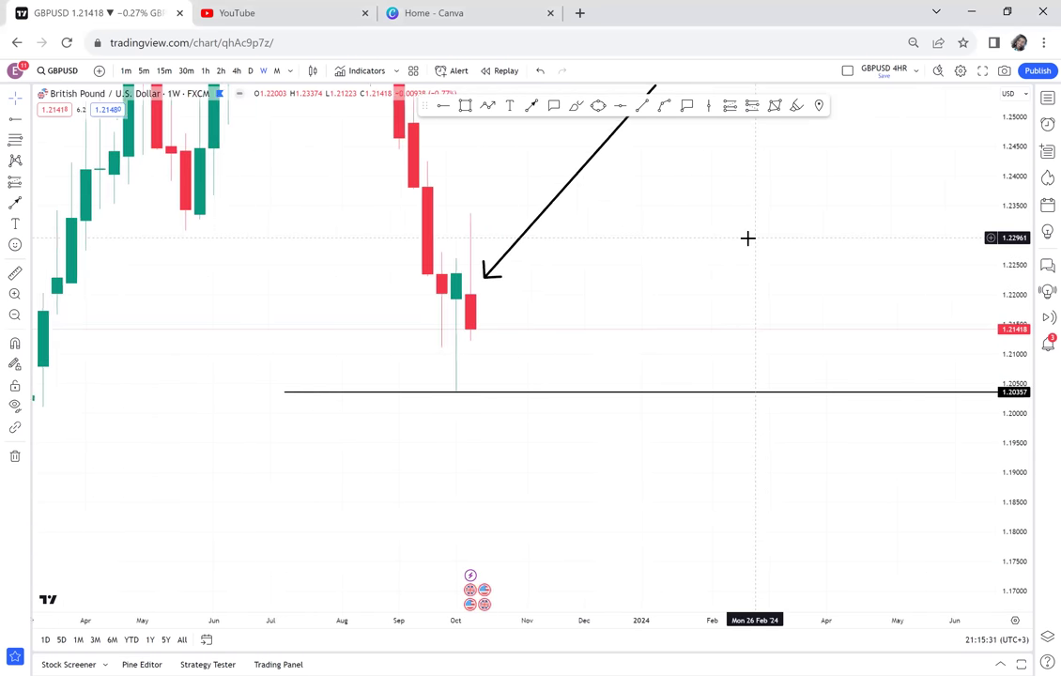
{"action": "scroll", "coordinate": [748, 238], "scroll_direction": "up", "scroll_amount": 1}
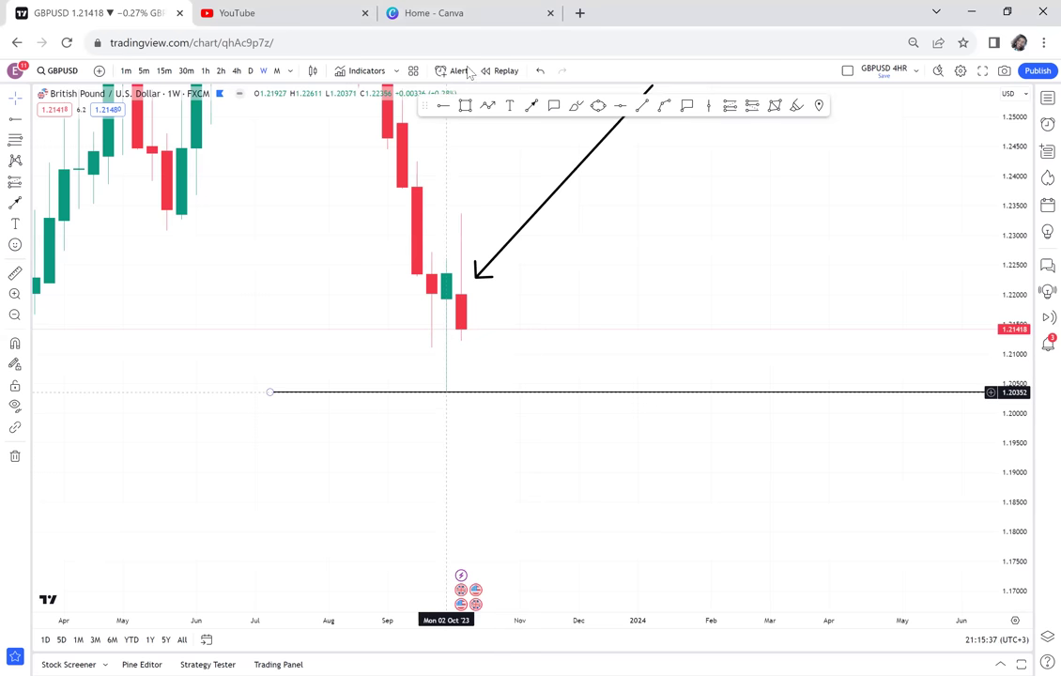
Step: Place a second horizontal ray at 1.22627 on the high of the 2 October candle, starting from 28 August 2023
{"action": "left_click", "coordinate": [372, 257]}
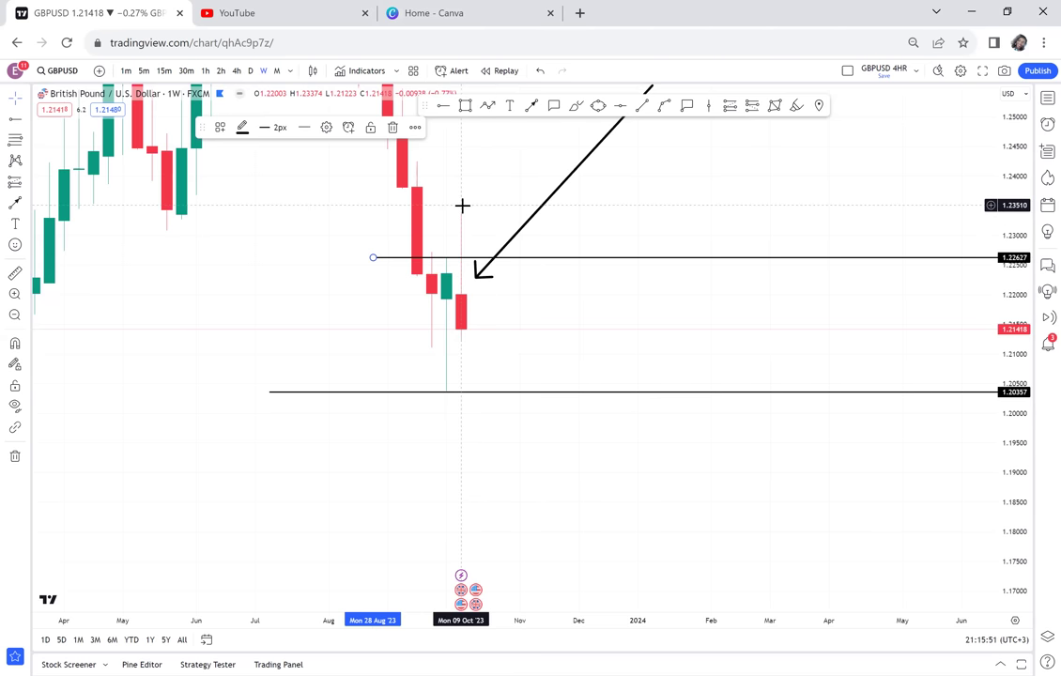
{"action": "scroll", "coordinate": [462, 205], "scroll_direction": "up", "scroll_amount": 1}
{"action": "scroll", "coordinate": [462, 207], "scroll_direction": "up", "scroll_amount": 1}
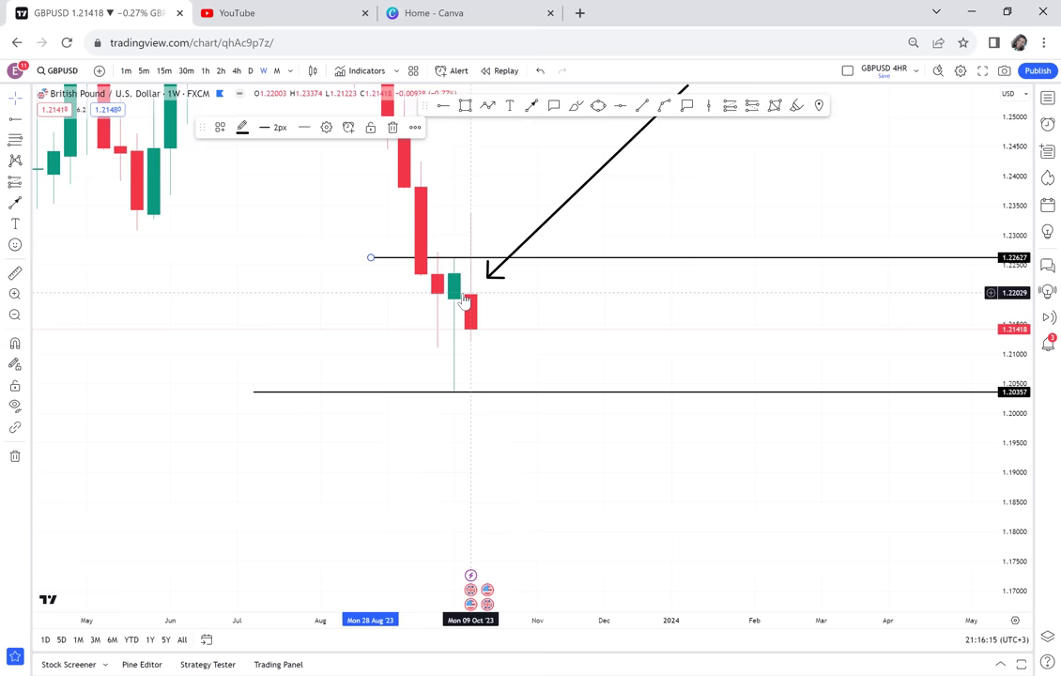
{"action": "scroll", "coordinate": [469, 302], "scroll_direction": "down", "scroll_amount": 3}
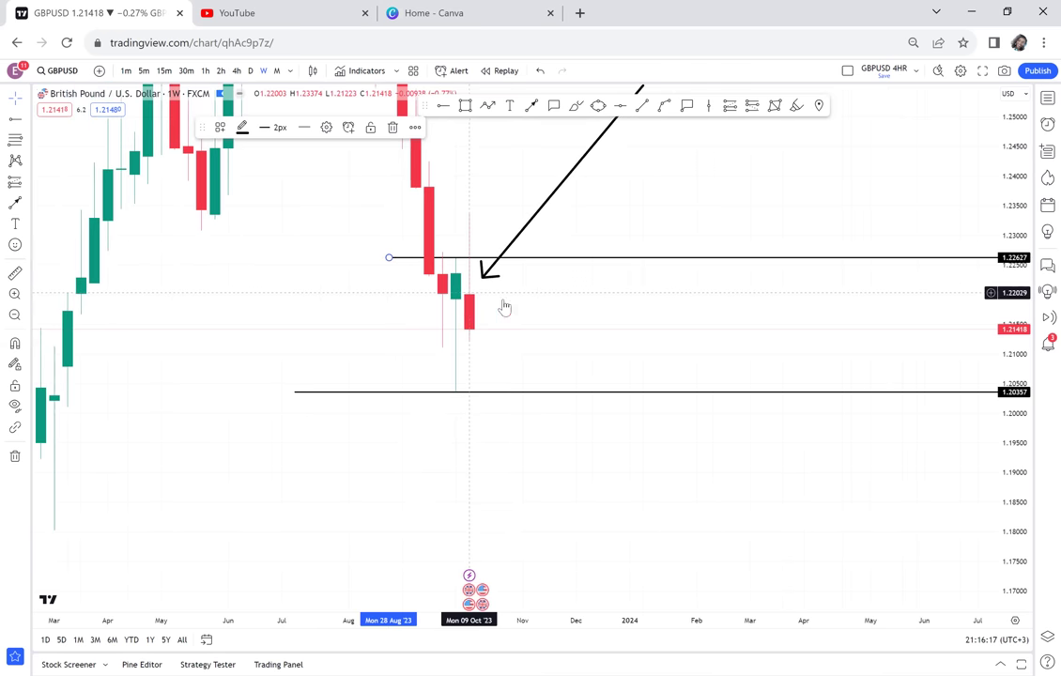
{"action": "left_click", "coordinate": [561, 325]}
{"action": "left_click_drag", "start_coordinate": [560, 326], "coordinate": [650, 353]}
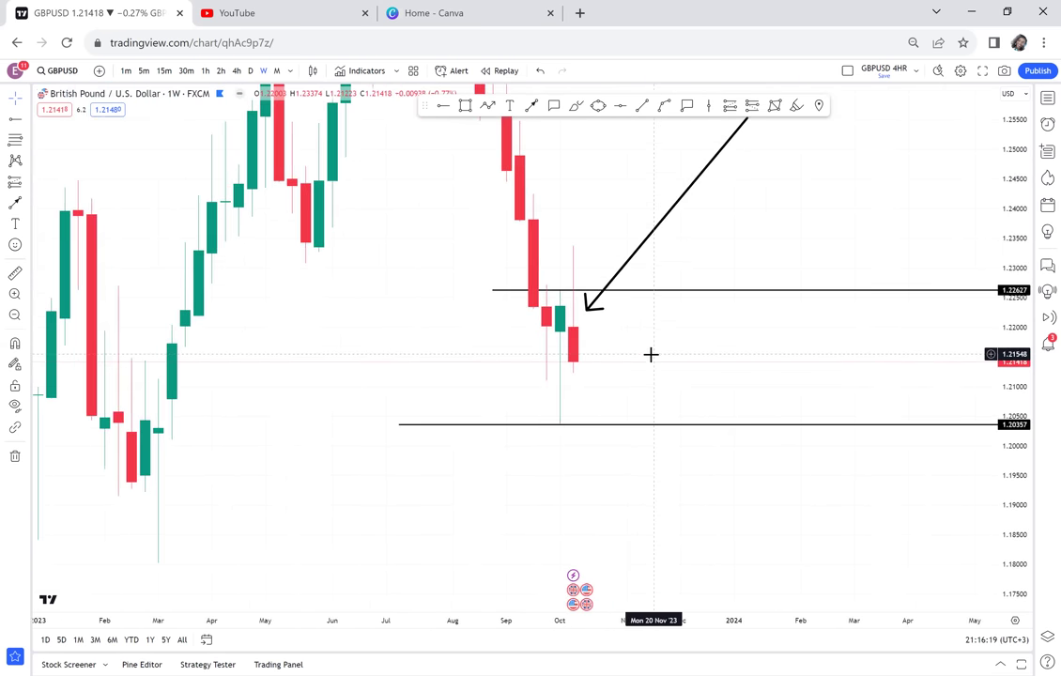
{"action": "left_click_drag", "start_coordinate": [713, 268], "coordinate": [730, 235]}
{"action": "scroll", "coordinate": [729, 235], "scroll_direction": "down", "scroll_amount": 1}
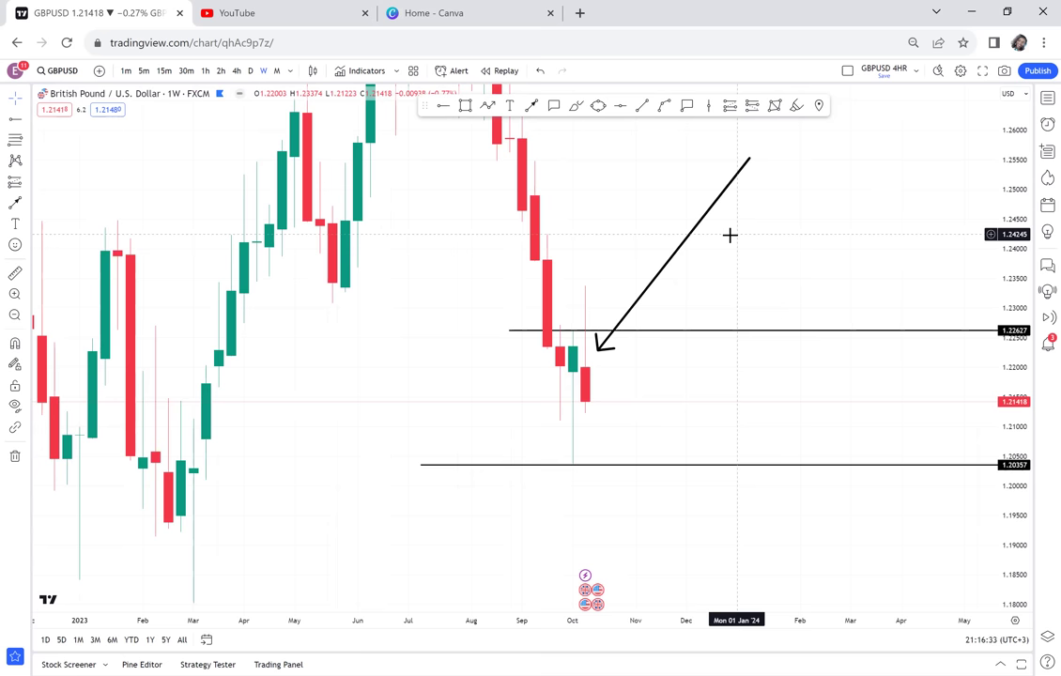
Step: Remove all drawings from the chart and switch it to the daily timeframe
{"action": "left_click", "coordinate": [16, 457]}
{"action": "left_click", "coordinate": [62, 454]}
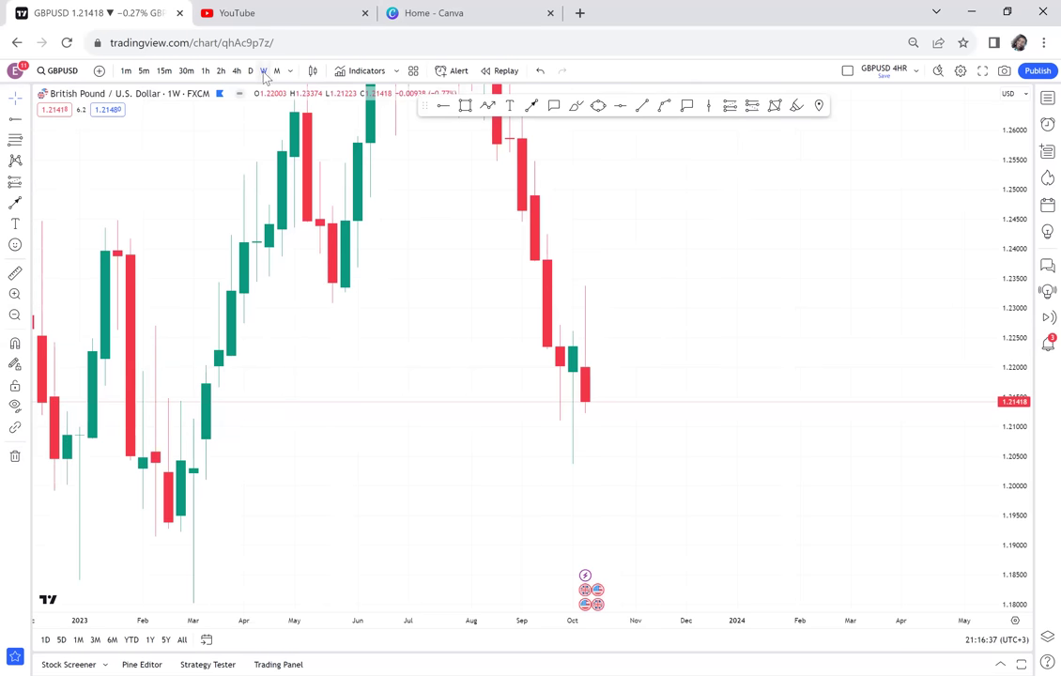
{"action": "left_click", "coordinate": [251, 71]}
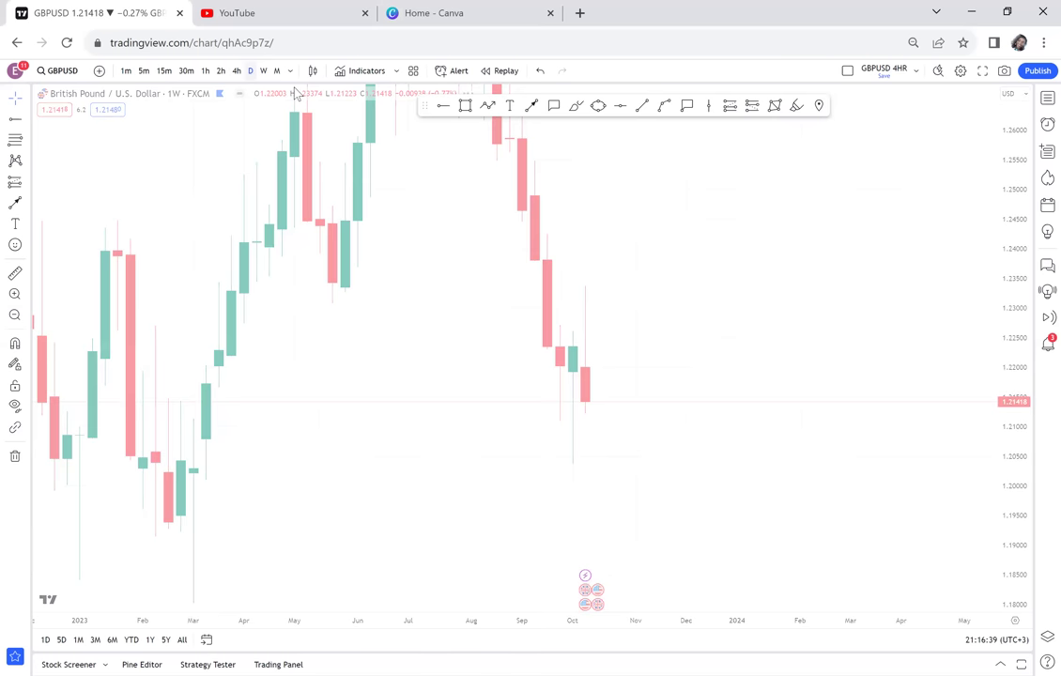
Step: Draw a rectangle support zone from 1.20555 down to 1.20142, spanning early March to early November 2023
{"action": "scroll", "coordinate": [503, 190], "scroll_direction": "down", "scroll_amount": 5}
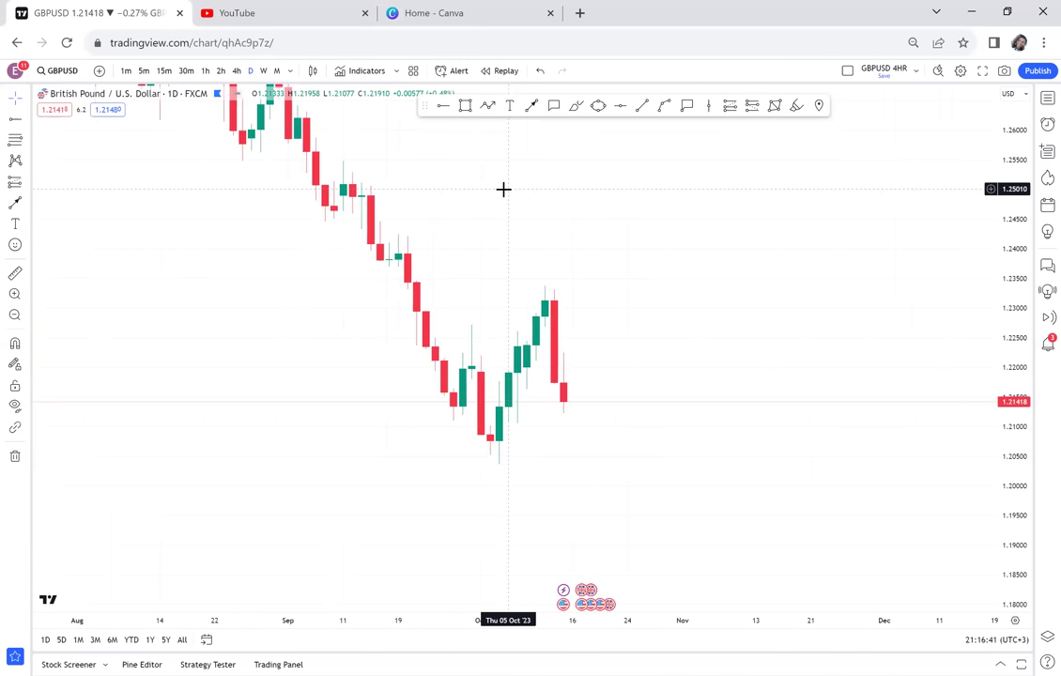
{"action": "left_click_drag", "start_coordinate": [275, 274], "coordinate": [670, 311]}
{"action": "scroll", "coordinate": [671, 311], "scroll_direction": "down", "scroll_amount": 4}
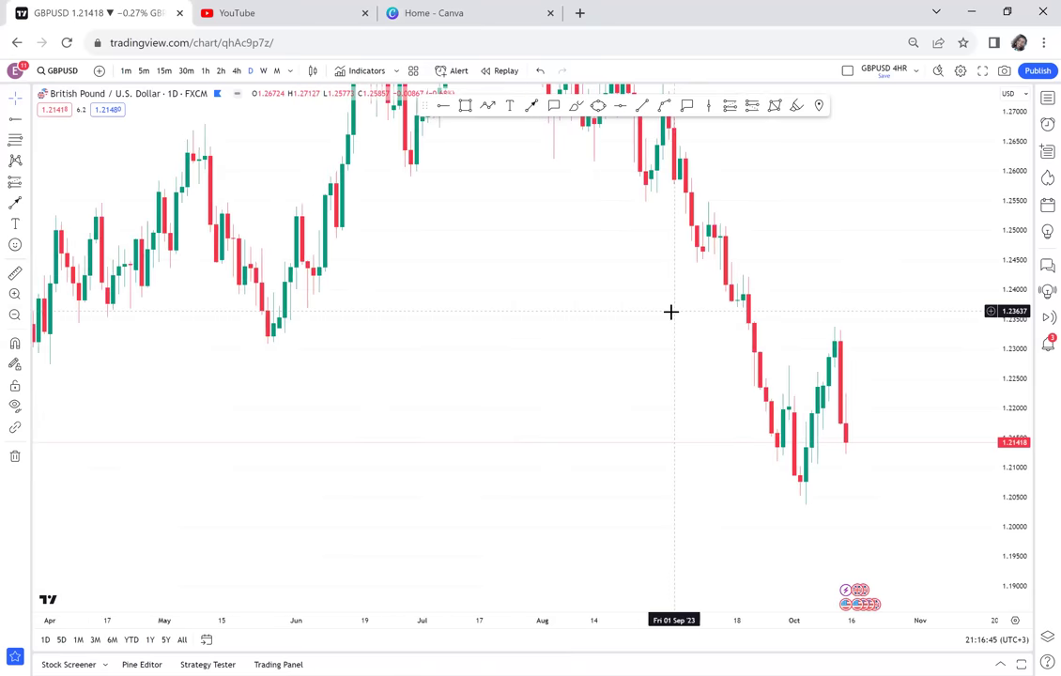
{"action": "scroll", "coordinate": [676, 311], "scroll_direction": "down", "scroll_amount": 3}
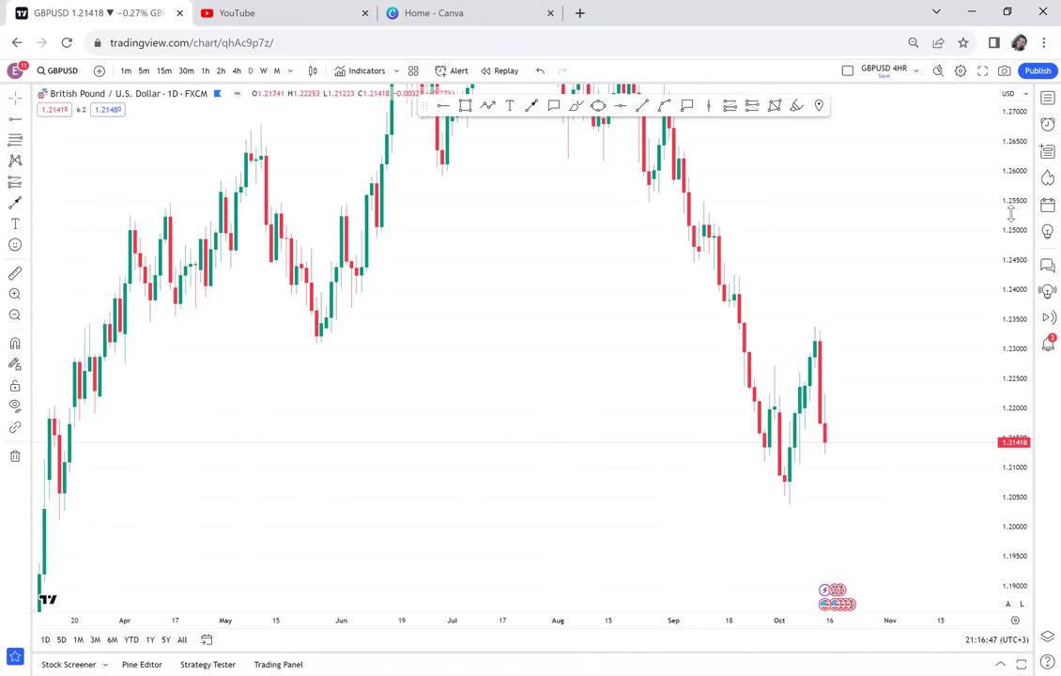
{"action": "scroll", "coordinate": [720, 392], "scroll_direction": "down", "scroll_amount": 2}
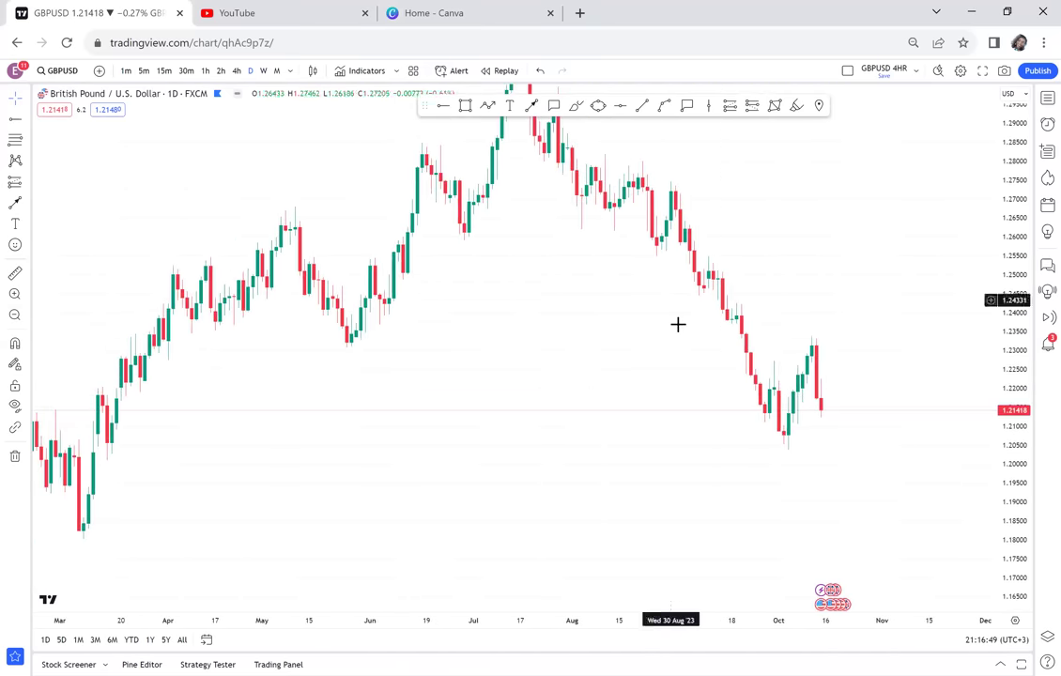
{"action": "left_click", "coordinate": [465, 106]}
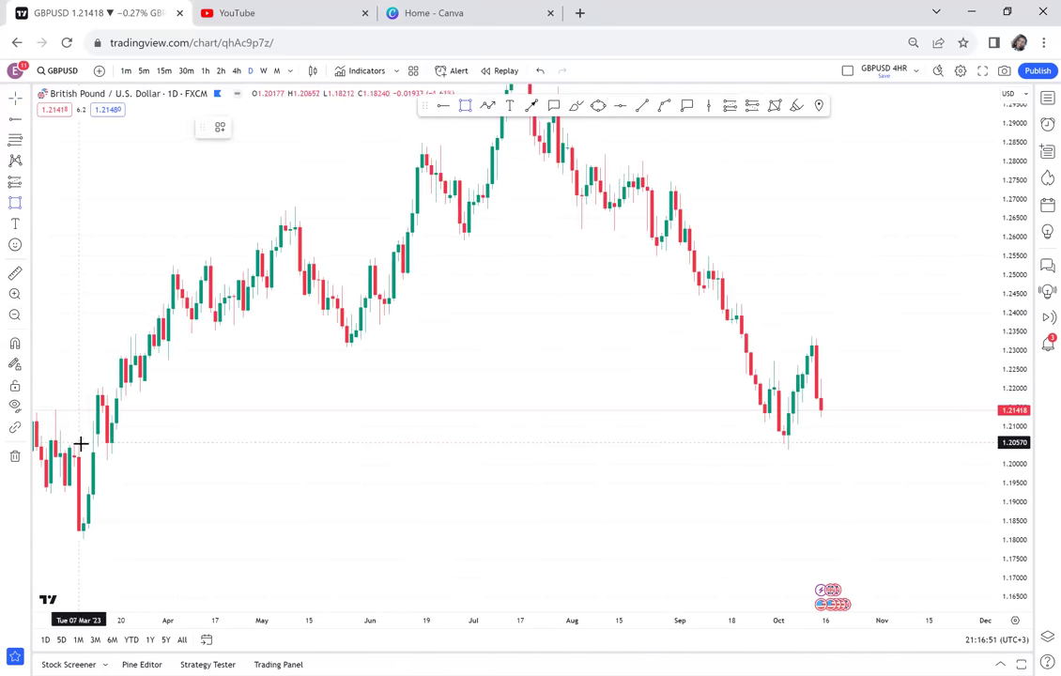
{"action": "left_click_drag", "start_coordinate": [602, 462], "coordinate": [882, 458]}
{"action": "left_click", "coordinate": [885, 458]}
{"action": "left_click_drag", "start_coordinate": [893, 251], "coordinate": [902, 330]}
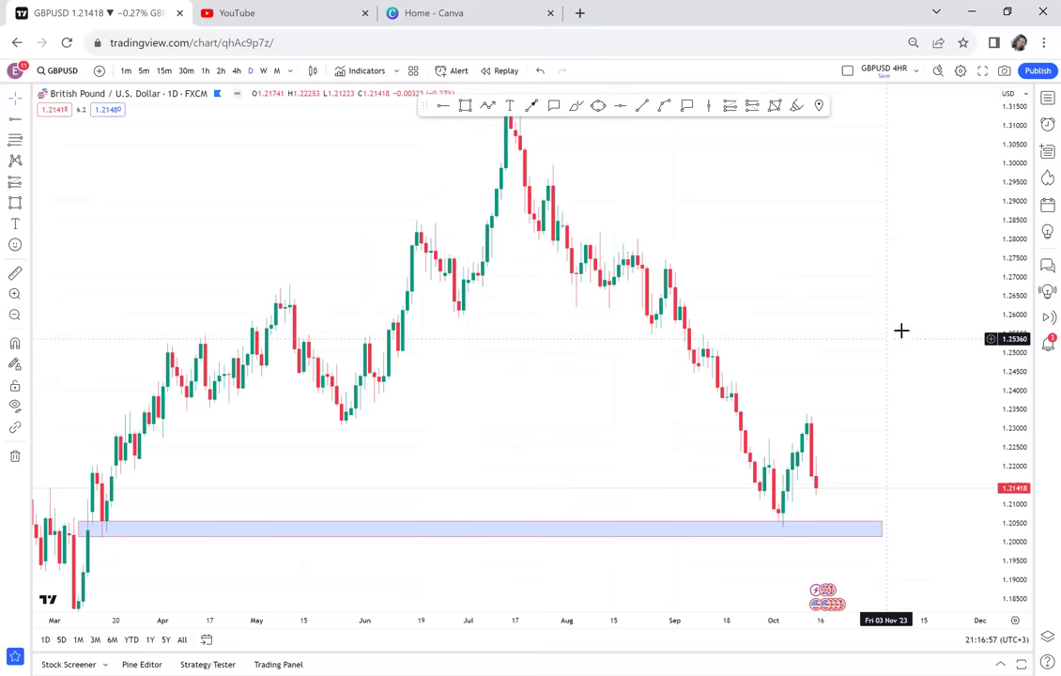
{"action": "double_click", "coordinate": [1010, 188]}
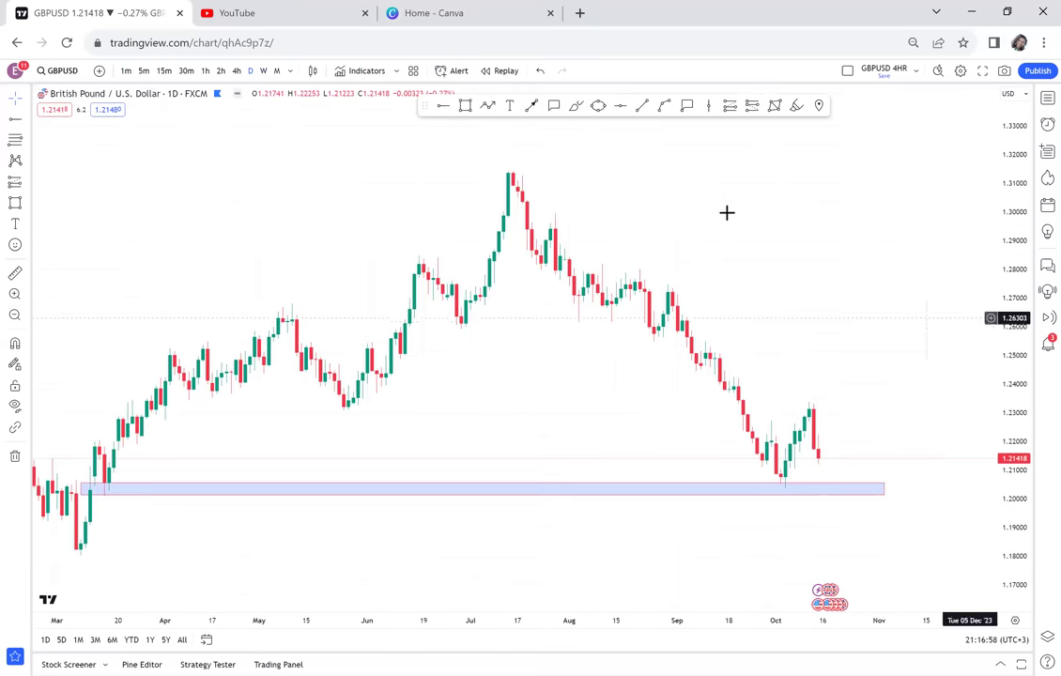
Step: Place a horizontal line at 1.31470 on the July peak and measure from the support zone's lower edge up to it
{"action": "left_click", "coordinate": [620, 106]}
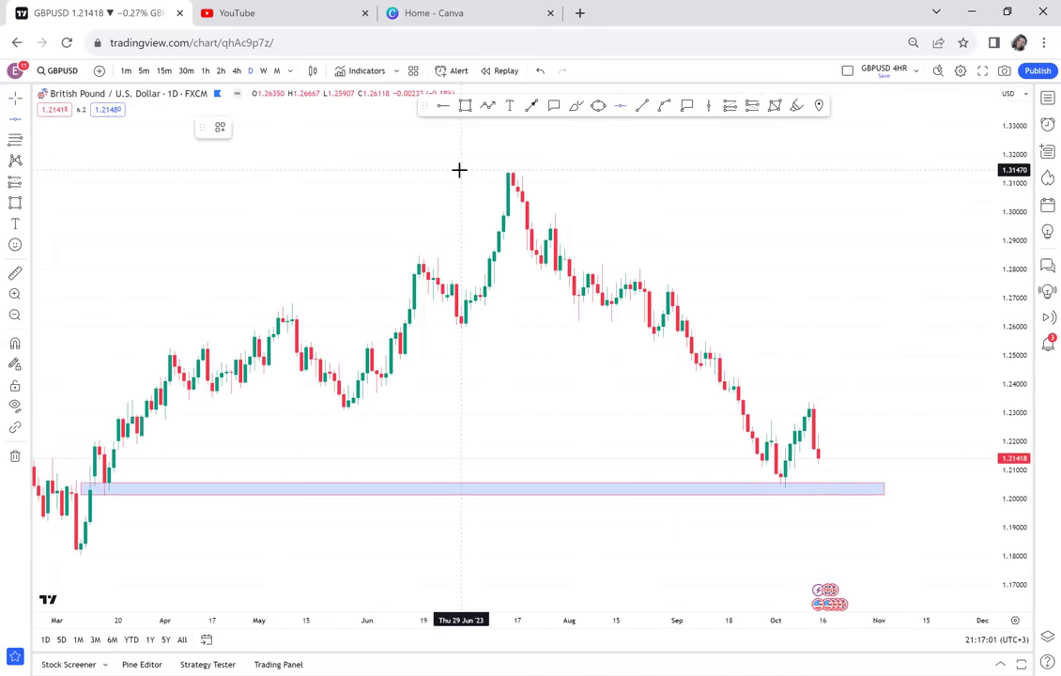
{"action": "left_click", "coordinate": [461, 177]}
{"action": "left_click", "coordinate": [15, 274]}
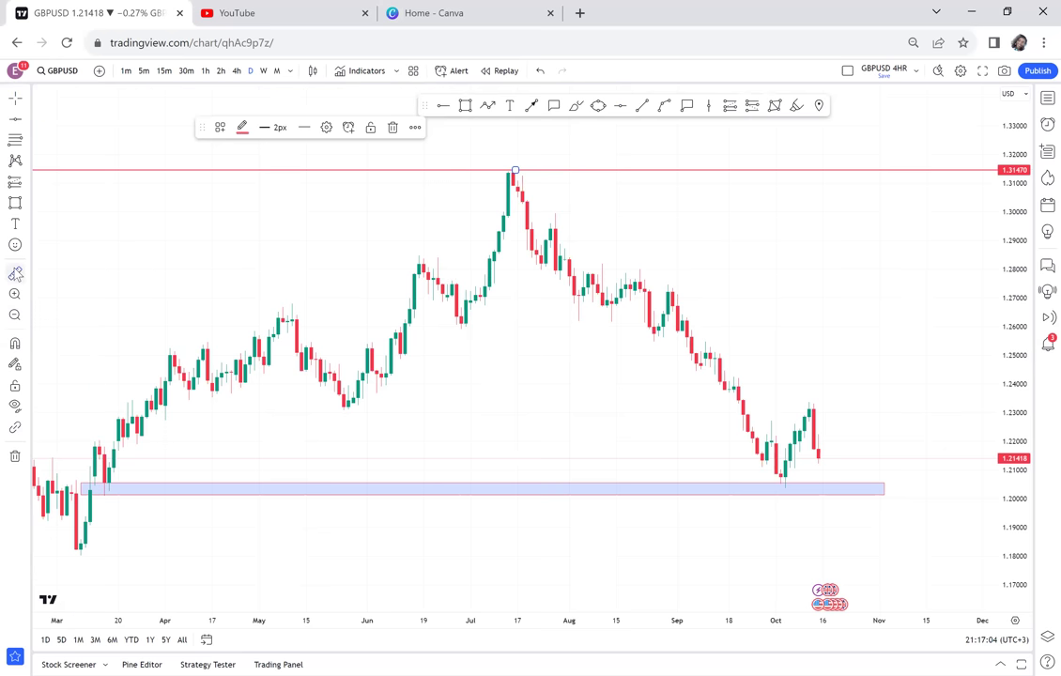
{"action": "left_click", "coordinate": [84, 488]}
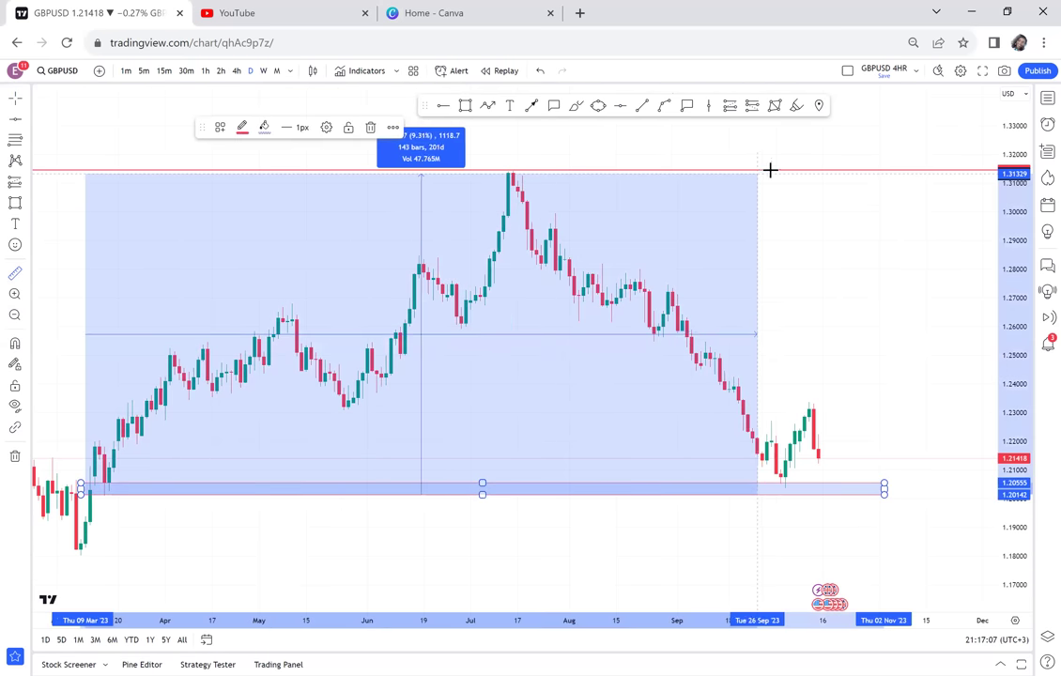
{"action": "left_click", "coordinate": [772, 177]}
Step: Add a horizontal line at 1.25796, halfway up the measured range, and colour it green
{"action": "left_click", "coordinate": [616, 107]}
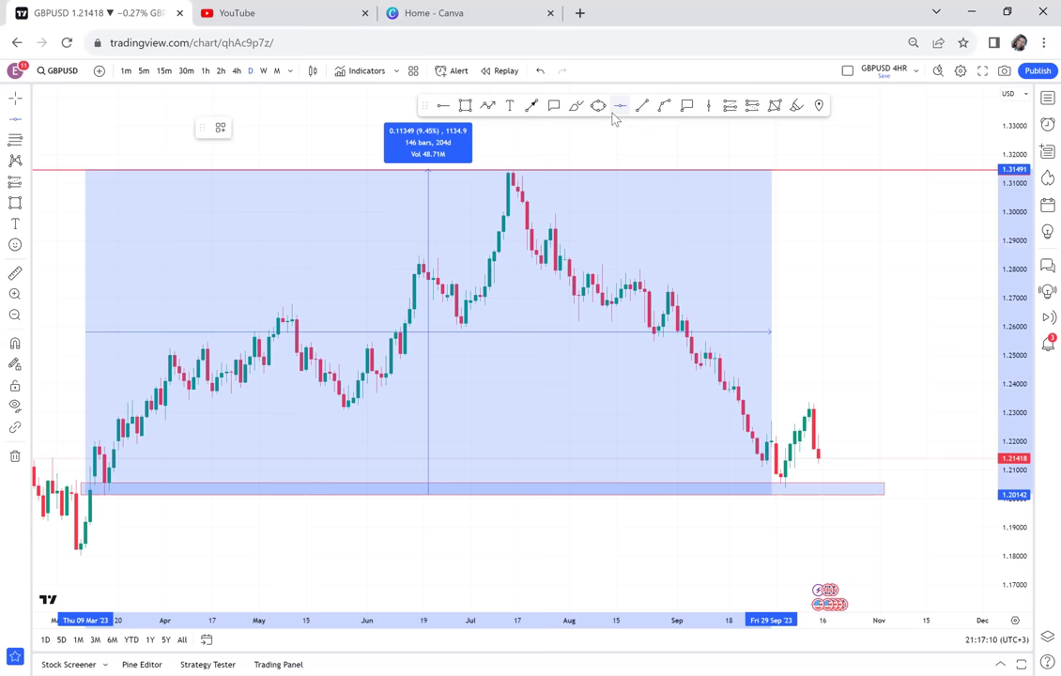
{"action": "left_click", "coordinate": [700, 333]}
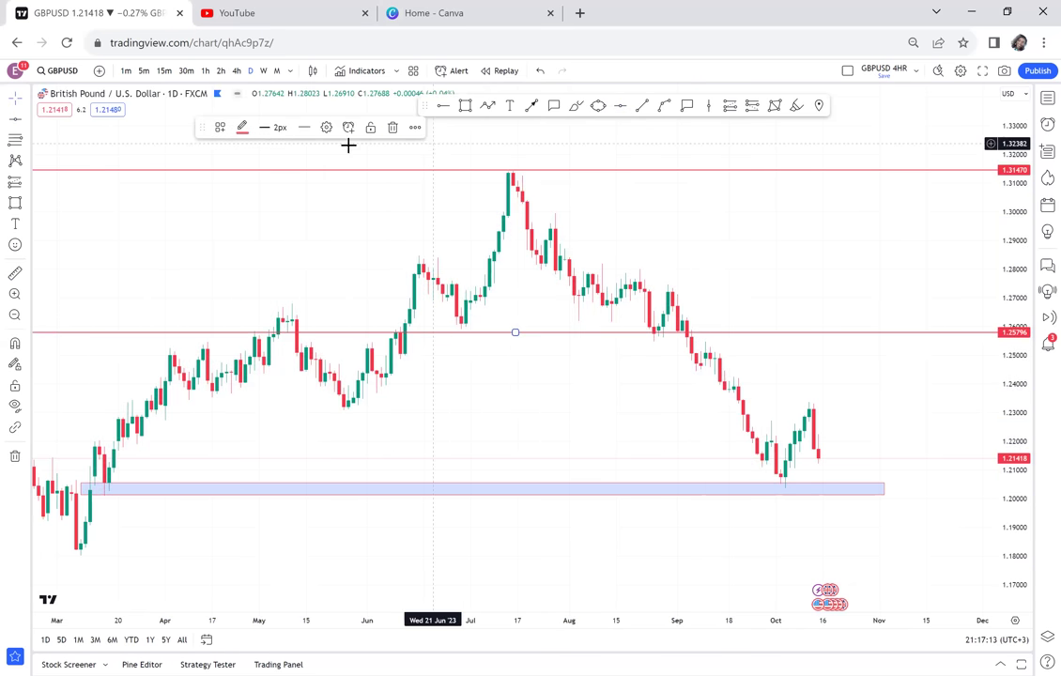
{"action": "left_click", "coordinate": [241, 134]}
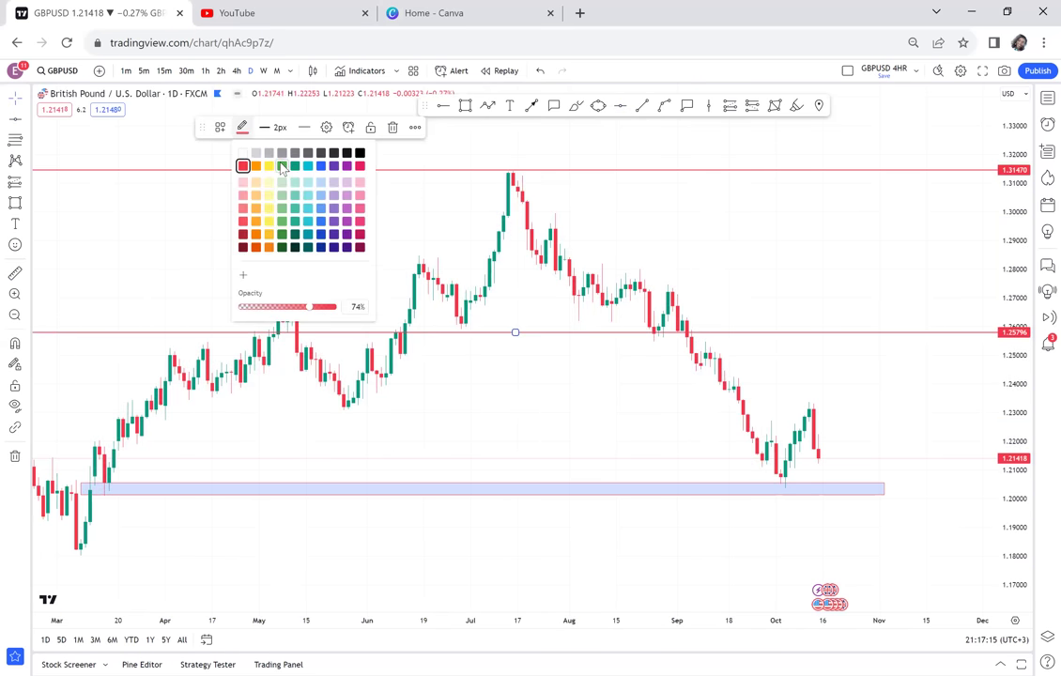
{"action": "left_click", "coordinate": [279, 164]}
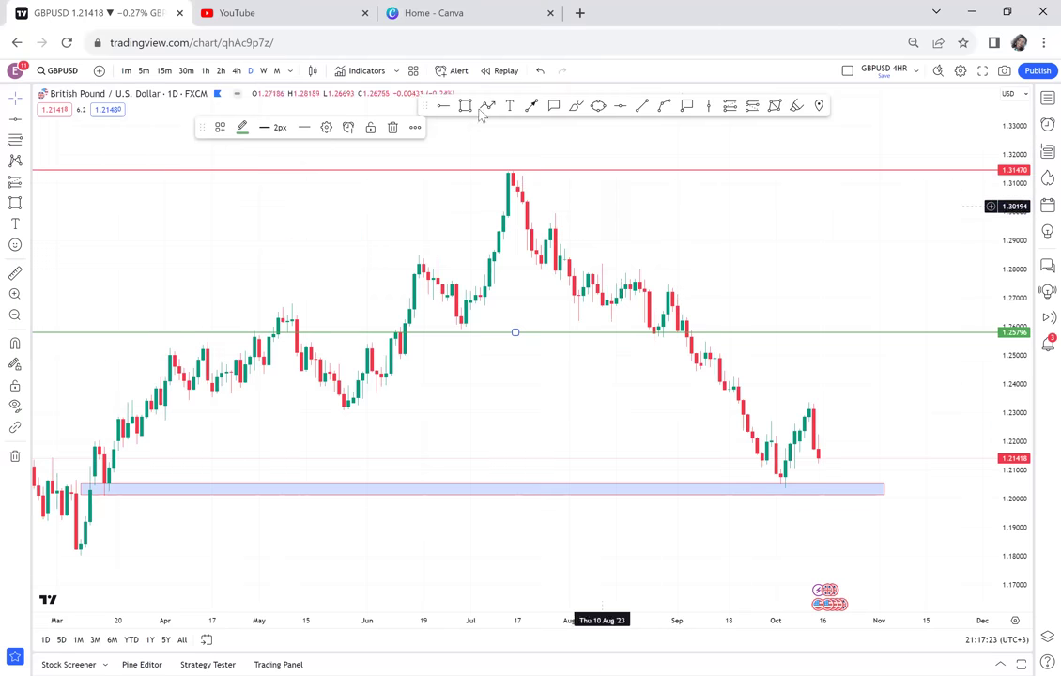
Step: Add a text label to the support zone using the POSSIBLE DOUBLE BOTTOM template and centre it inside the rectangle
{"action": "left_click", "coordinate": [509, 107]}
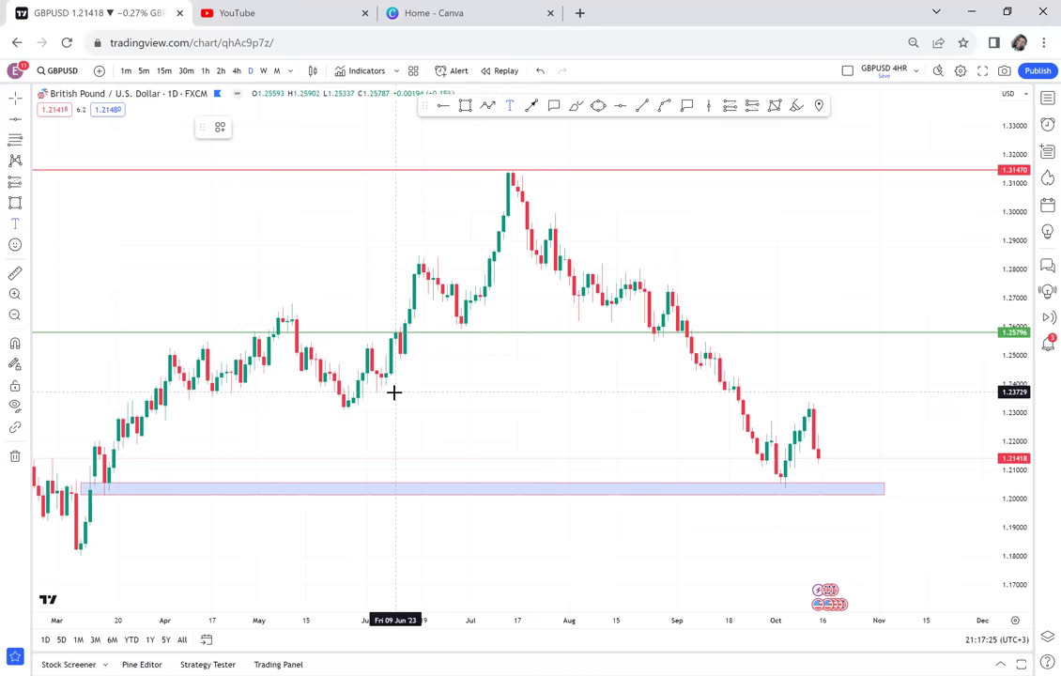
{"action": "left_click", "coordinate": [344, 487]}
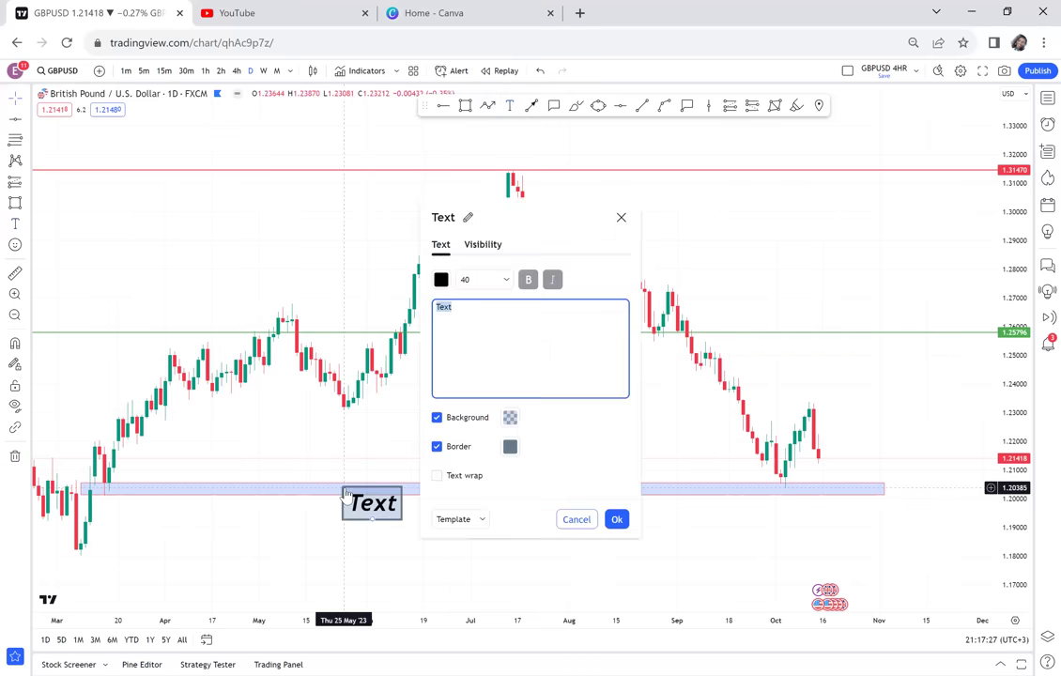
{"action": "left_click", "coordinate": [482, 521]}
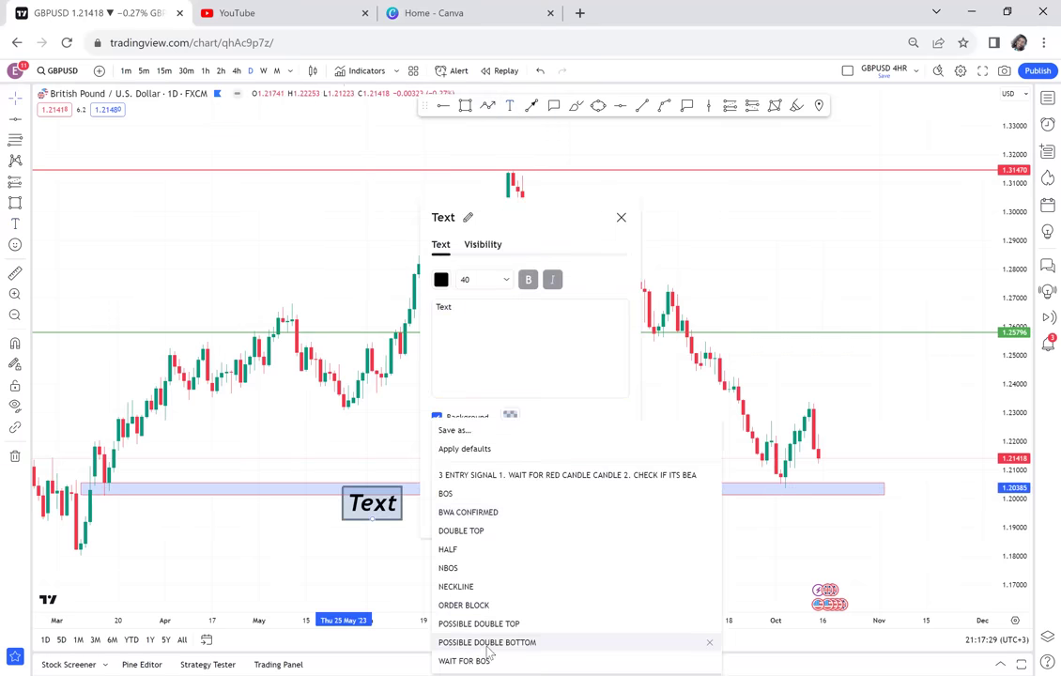
{"action": "left_click", "coordinate": [488, 644]}
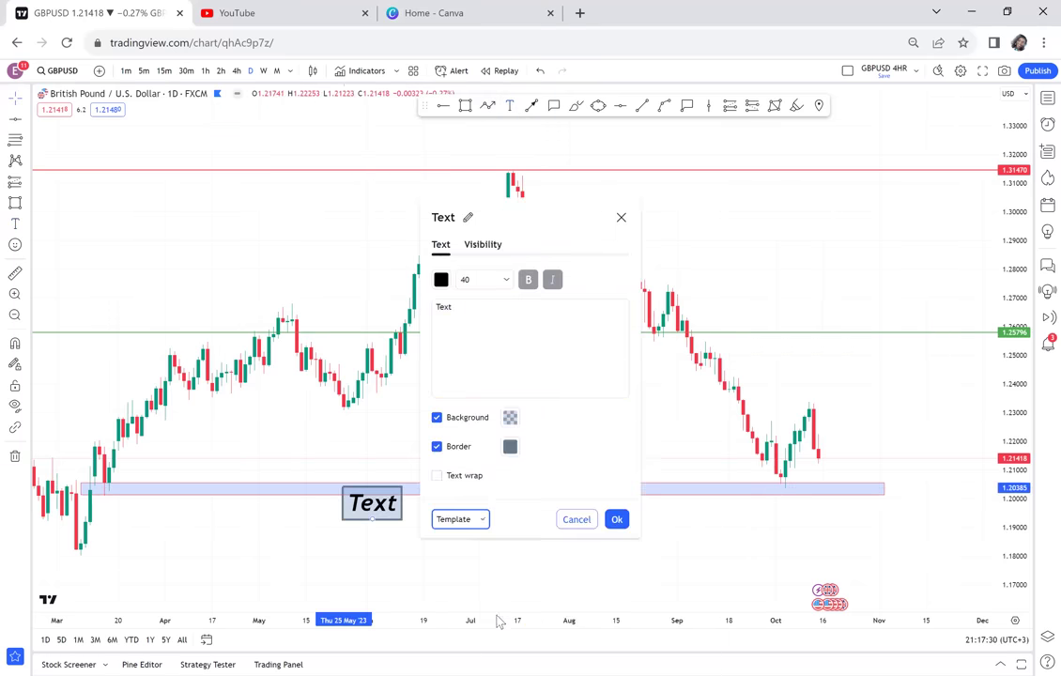
{"action": "left_click", "coordinate": [382, 407]}
{"action": "left_click", "coordinate": [438, 493]}
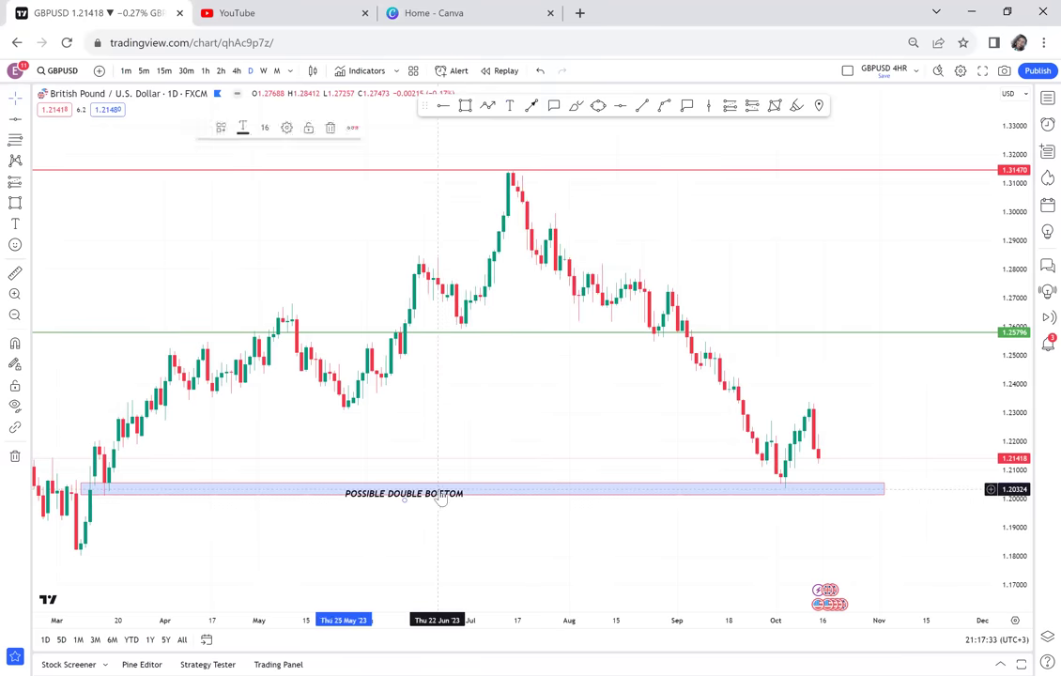
{"action": "left_click_drag", "start_coordinate": [438, 493], "coordinate": [462, 491]}
{"action": "left_click", "coordinate": [540, 443]}
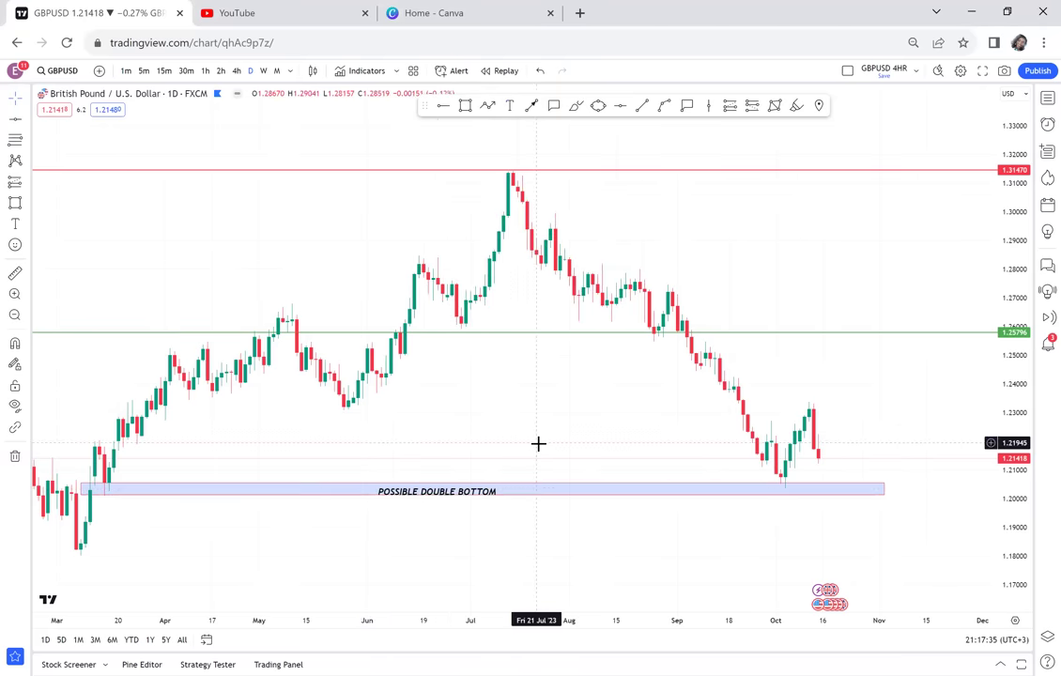
{"action": "left_click_drag", "start_coordinate": [540, 444], "coordinate": [488, 434]}
{"action": "scroll", "coordinate": [487, 434], "scroll_direction": "down", "scroll_amount": 1}
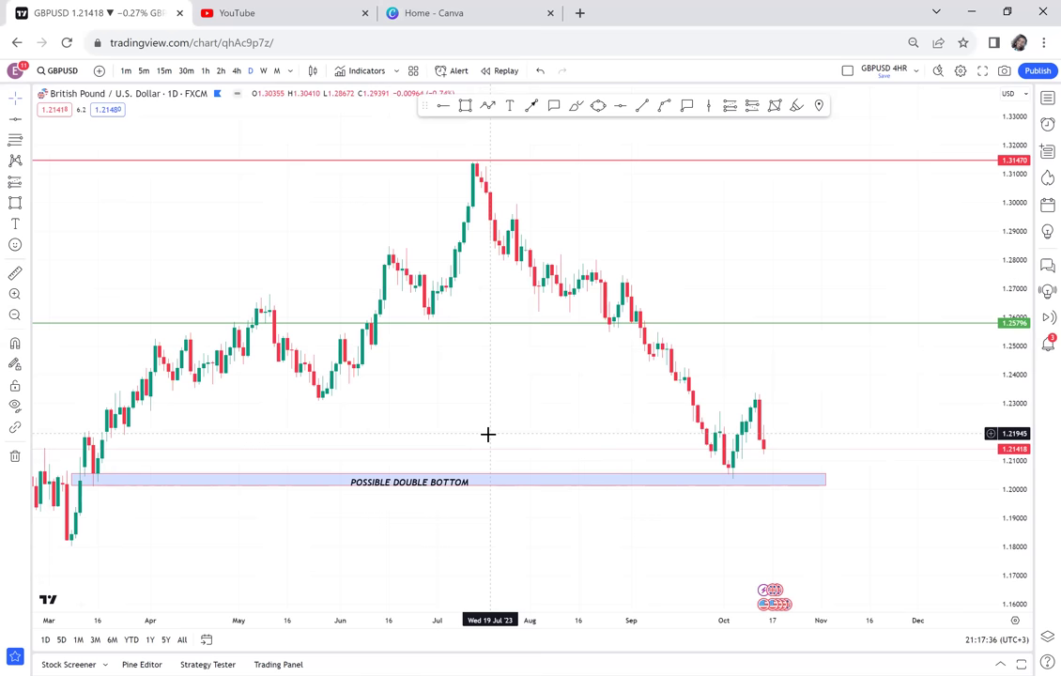
Step: Nudge the POSSIBLE DOUBLE BOTTOM label slightly up and to the right within the support zone
{"action": "left_click", "coordinate": [451, 484]}
{"action": "double_click", "coordinate": [451, 484]}
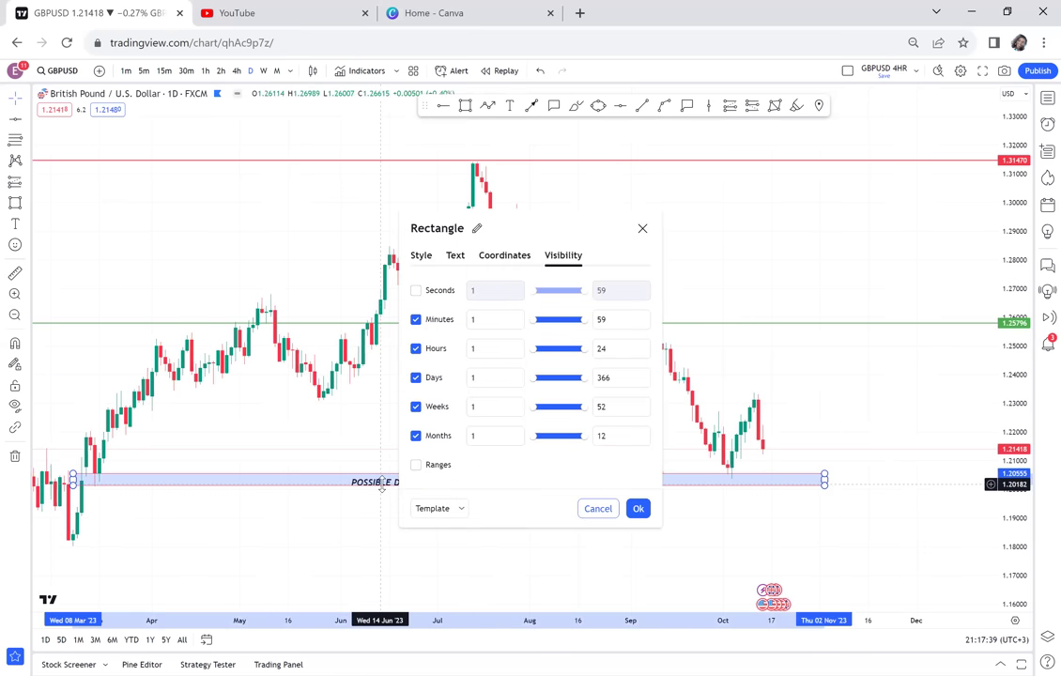
{"action": "key", "text": "Escape"}
{"action": "left_click_drag", "start_coordinate": [383, 488], "coordinate": [391, 485]}
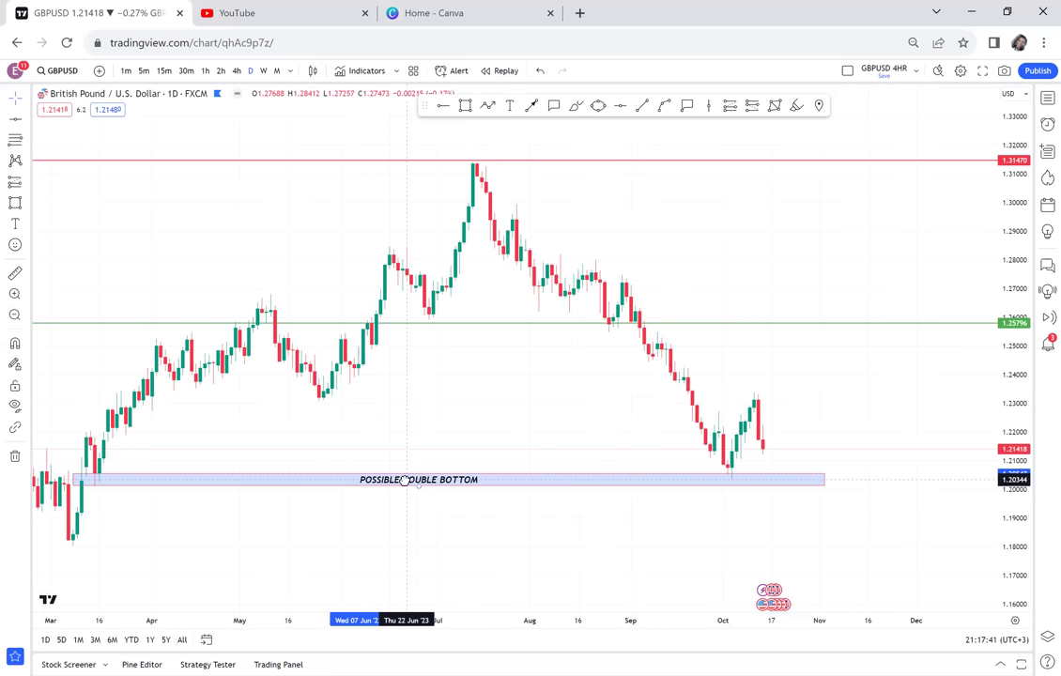
{"action": "left_click", "coordinate": [508, 427]}
Step: Draw an ellipse around the mid-March 2023 low where price touches the support zone
{"action": "scroll", "coordinate": [510, 434], "scroll_direction": "up", "scroll_amount": 1}
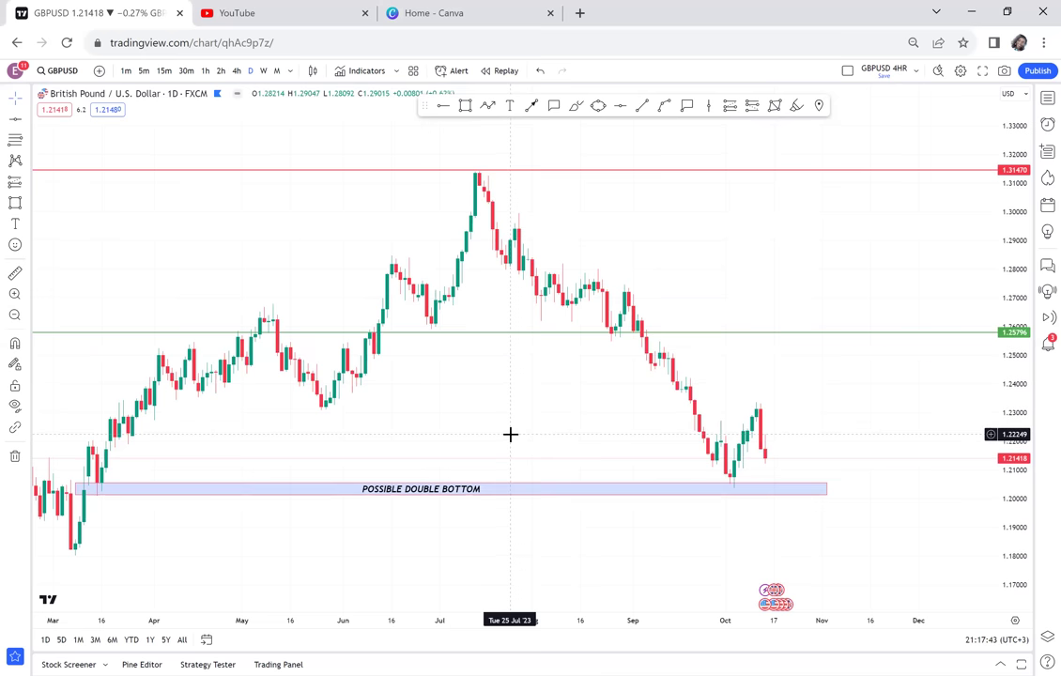
{"action": "scroll", "coordinate": [510, 434], "scroll_direction": "down", "scroll_amount": 1}
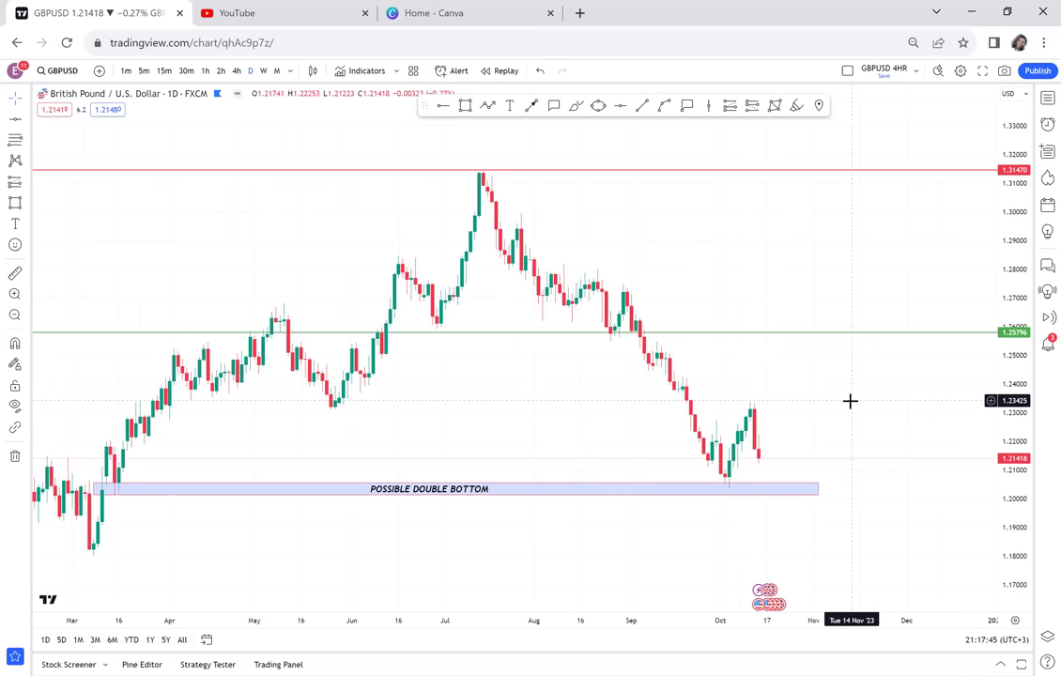
{"action": "left_click_drag", "start_coordinate": [1006, 434], "coordinate": [991, 411]}
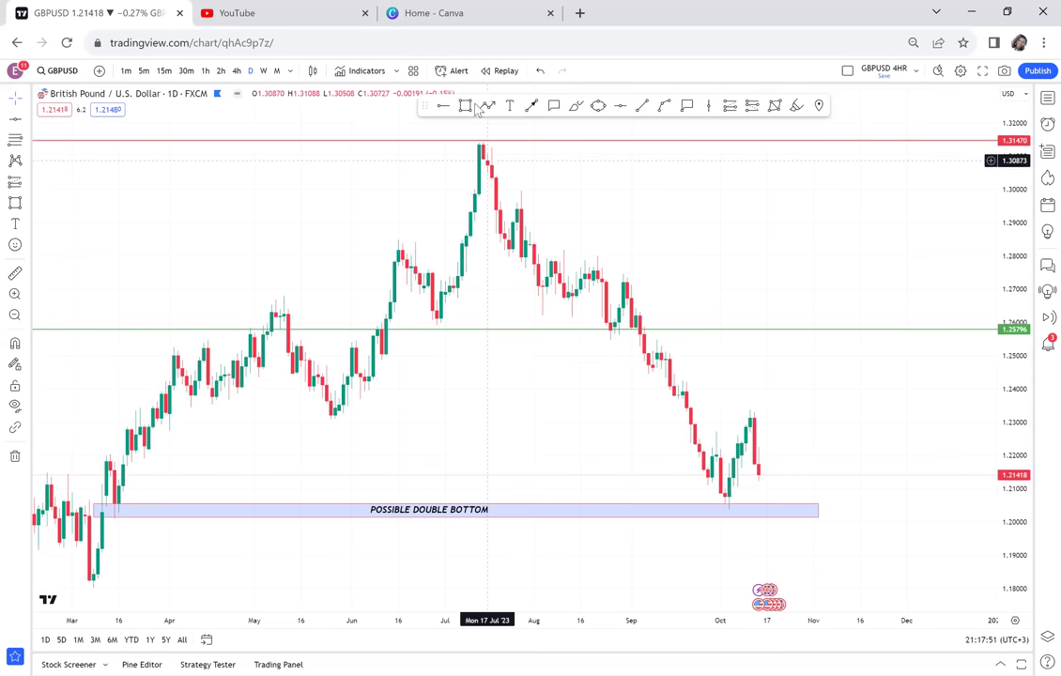
{"action": "left_click", "coordinate": [599, 105]}
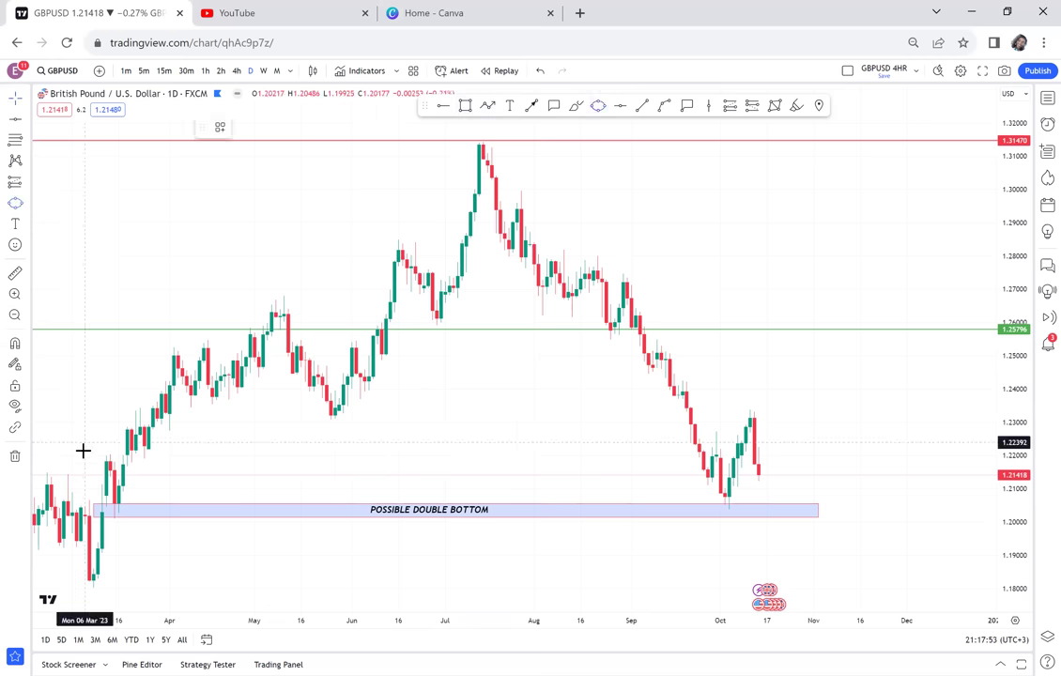
{"action": "left_click", "coordinate": [106, 513]}
{"action": "left_click", "coordinate": [140, 500]}
{"action": "left_click", "coordinate": [146, 517]}
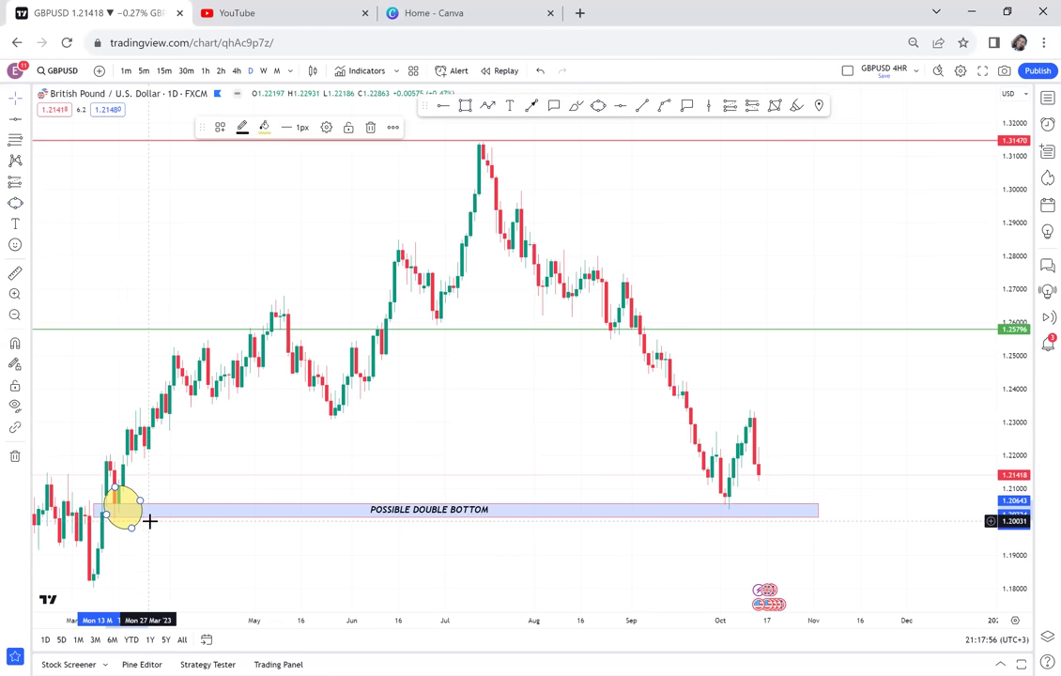
Step: Draw a second ellipse around the early October 2023 low at the support zone
{"action": "left_click", "coordinate": [598, 105]}
{"action": "left_click", "coordinate": [708, 514]}
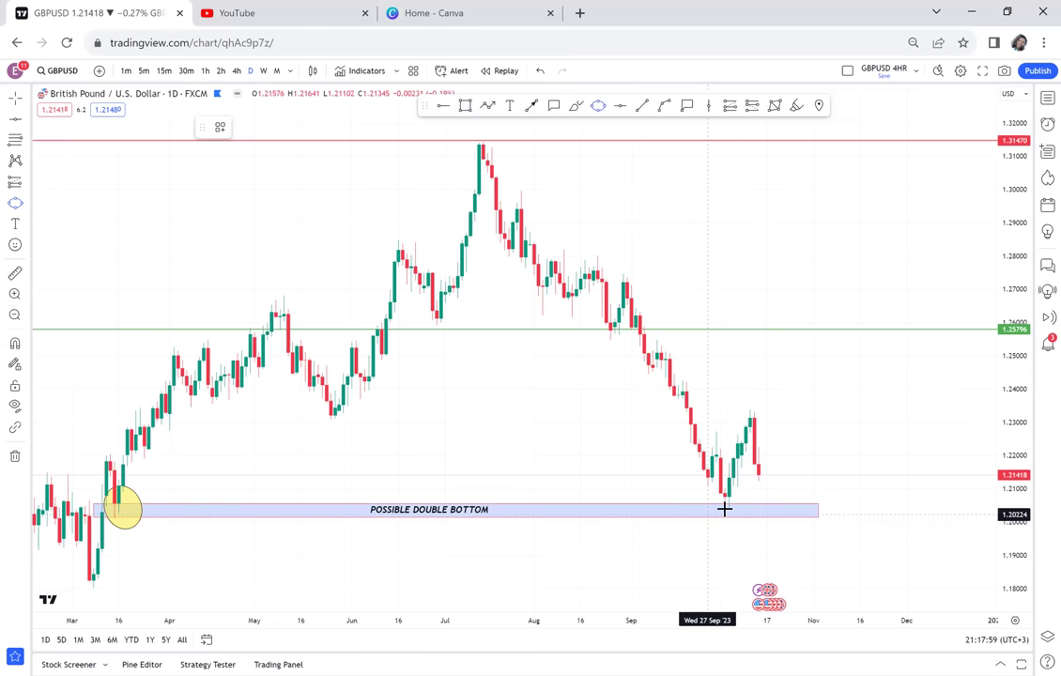
{"action": "left_click", "coordinate": [742, 502]}
{"action": "left_click", "coordinate": [758, 504]}
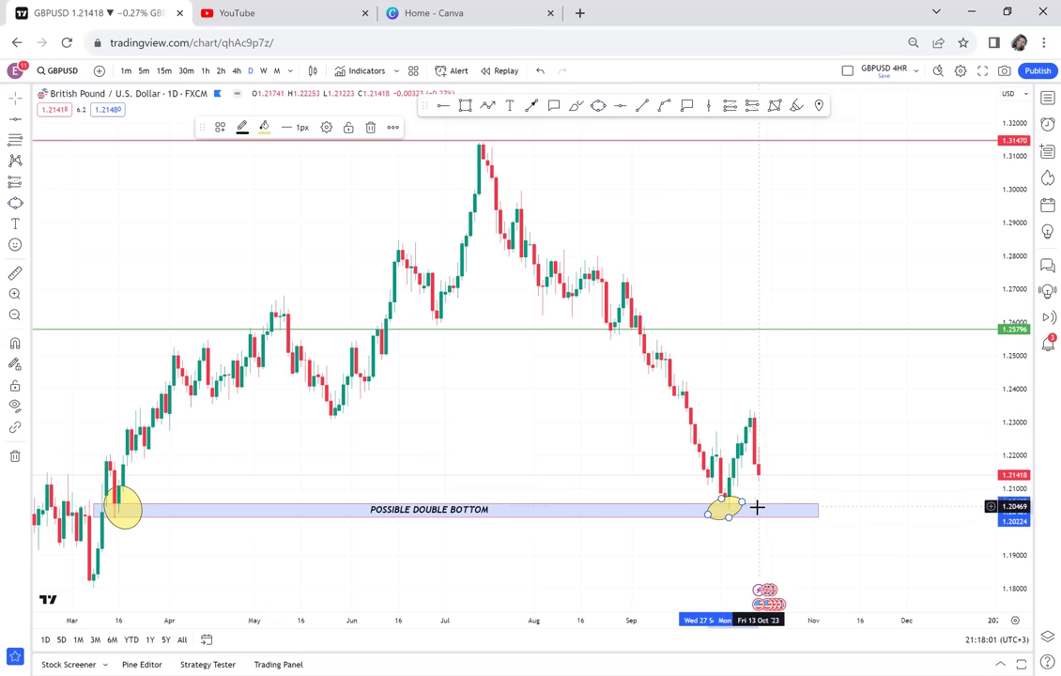
{"action": "left_click", "coordinate": [852, 435]}
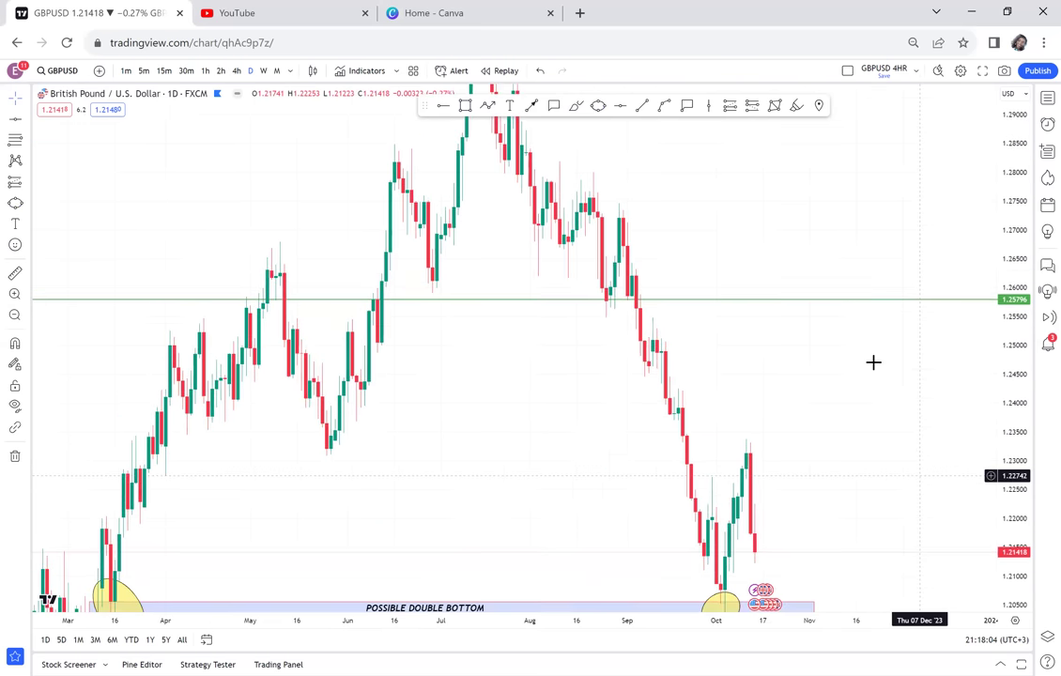
Step: Place a horizontal ray at 1.22732, starting from 18 August 2023, on the small swing high before the October low
{"action": "left_click_drag", "start_coordinate": [874, 362], "coordinate": [786, 316]}
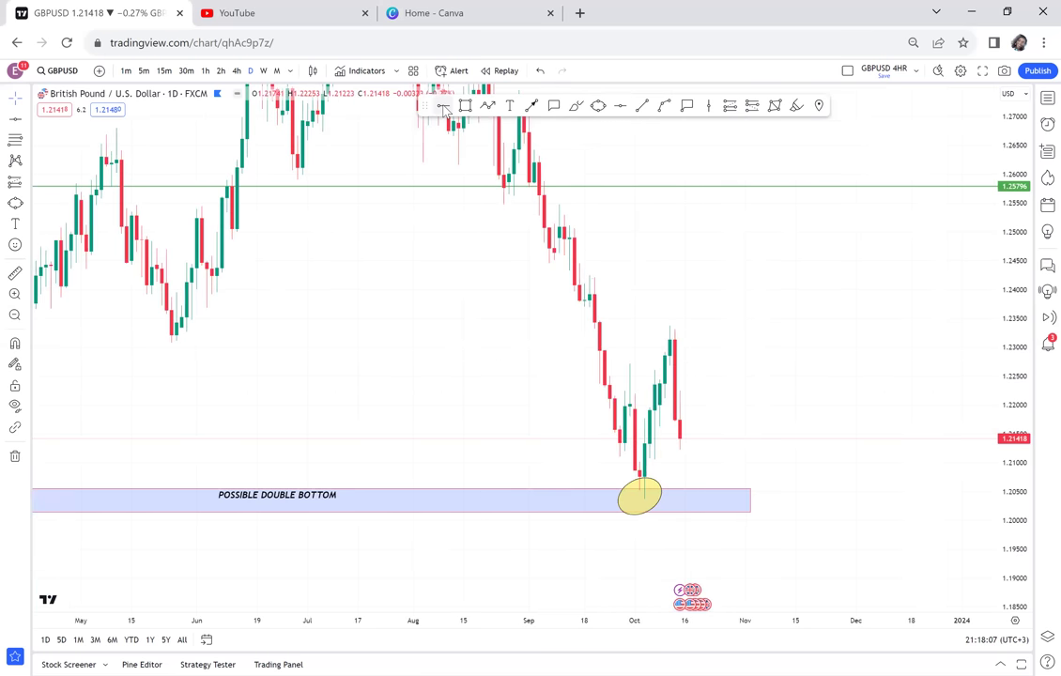
{"action": "left_click", "coordinate": [517, 364]}
{"action": "left_click_drag", "start_coordinate": [489, 364], "coordinate": [480, 369]}
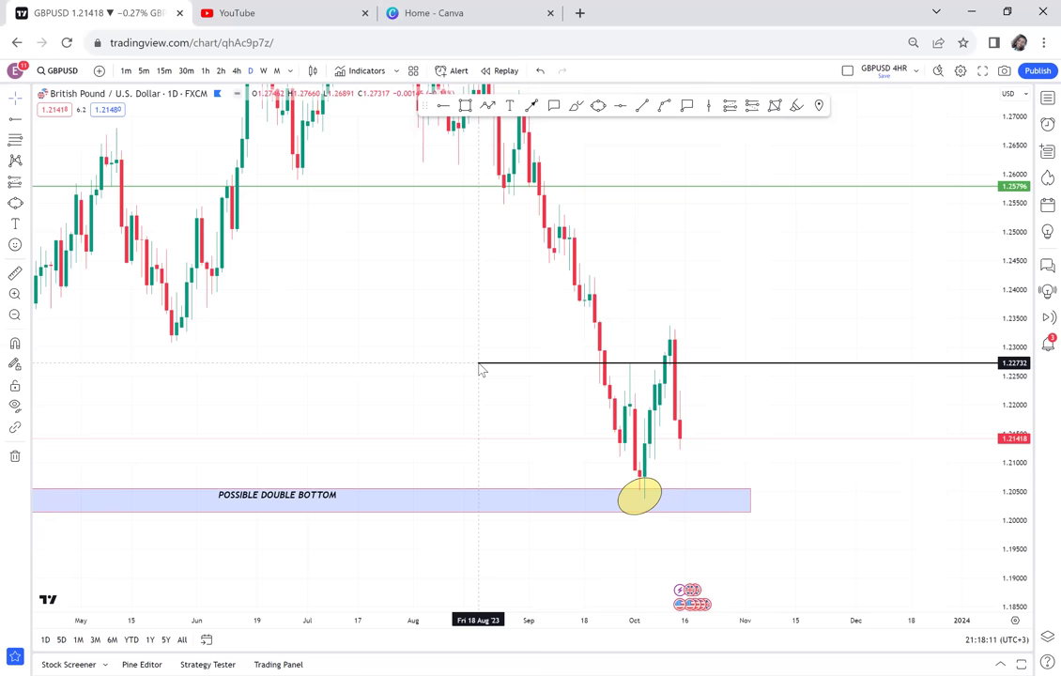
{"action": "left_click", "coordinate": [480, 367]}
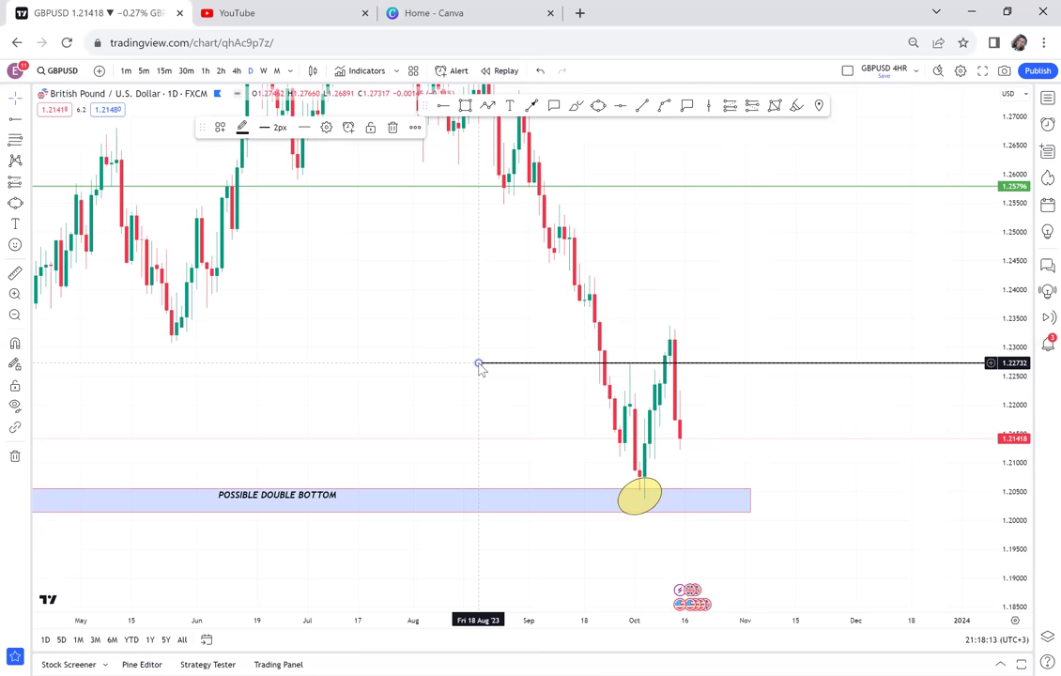
{"action": "left_click", "coordinate": [326, 331]}
Step: Measure the price distance from just above the 1.22732 ray up to the October swing high, repeating the measurement once
{"action": "scroll", "coordinate": [508, 304], "scroll_direction": "left", "scroll_amount": 5}
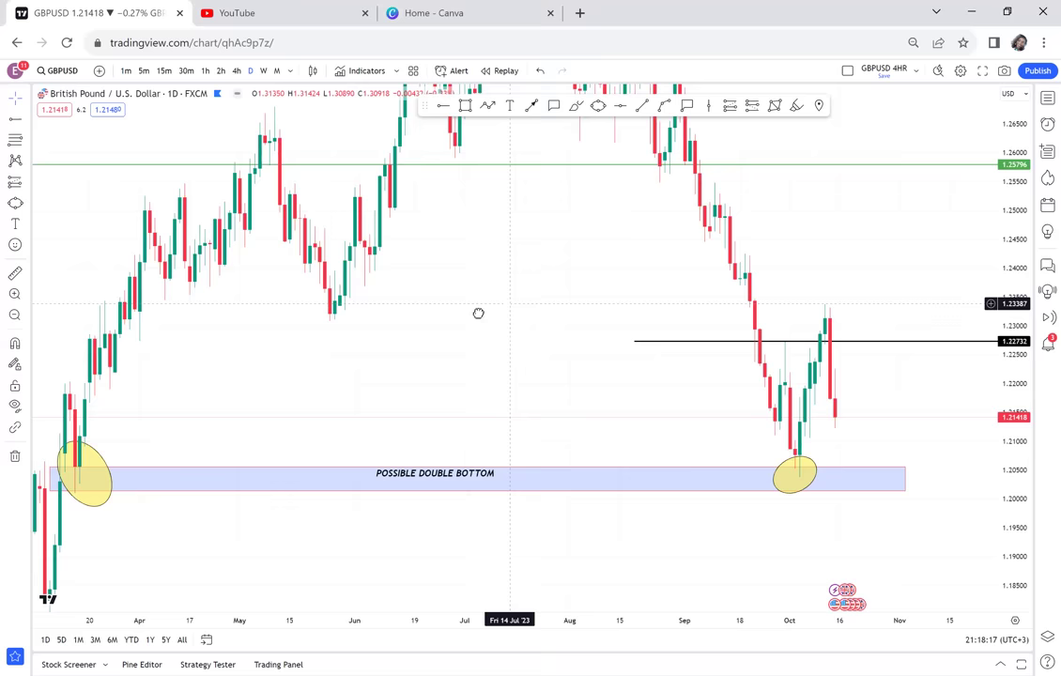
{"action": "scroll", "coordinate": [408, 339], "scroll_direction": "right", "scroll_amount": 3}
{"action": "left_click", "coordinate": [14, 272]}
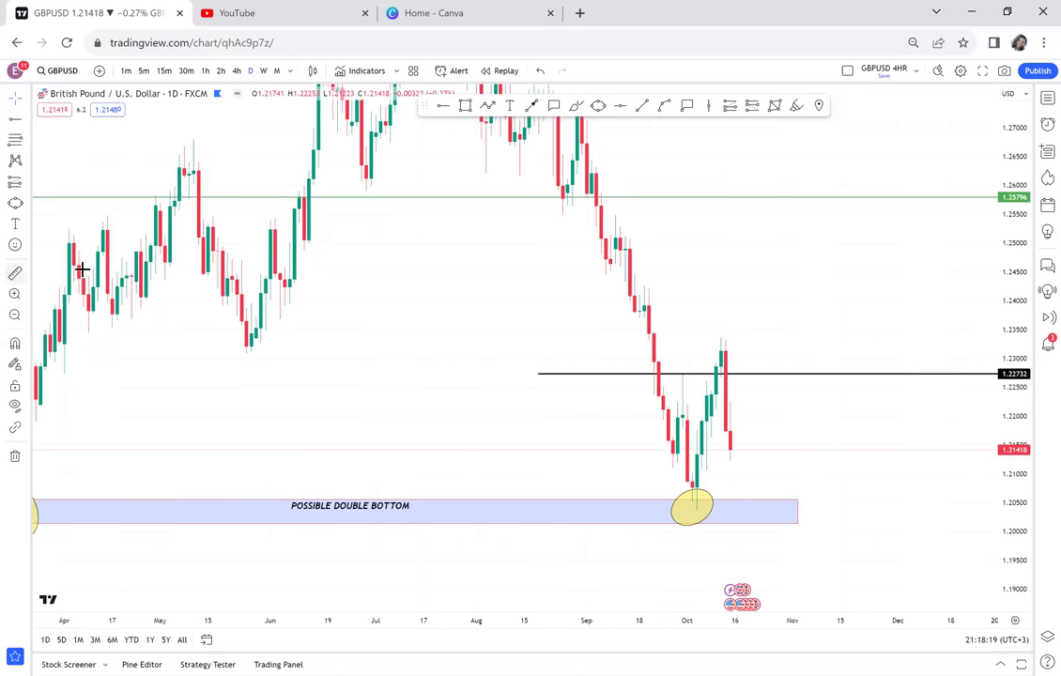
{"action": "left_click", "coordinate": [696, 365]}
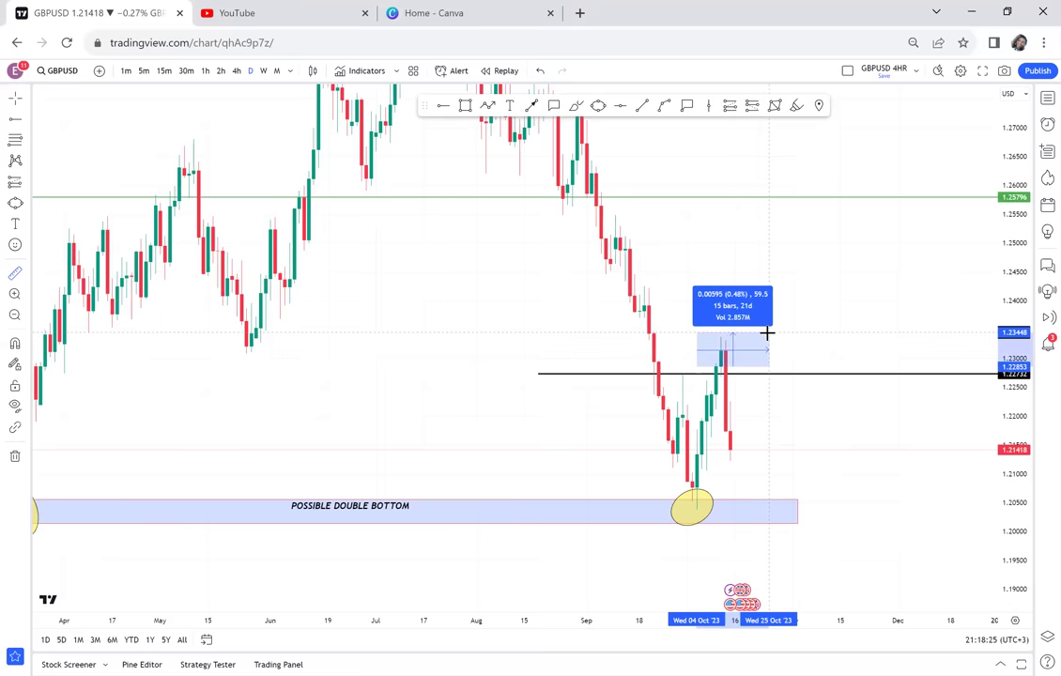
{"action": "left_click", "coordinate": [768, 332]}
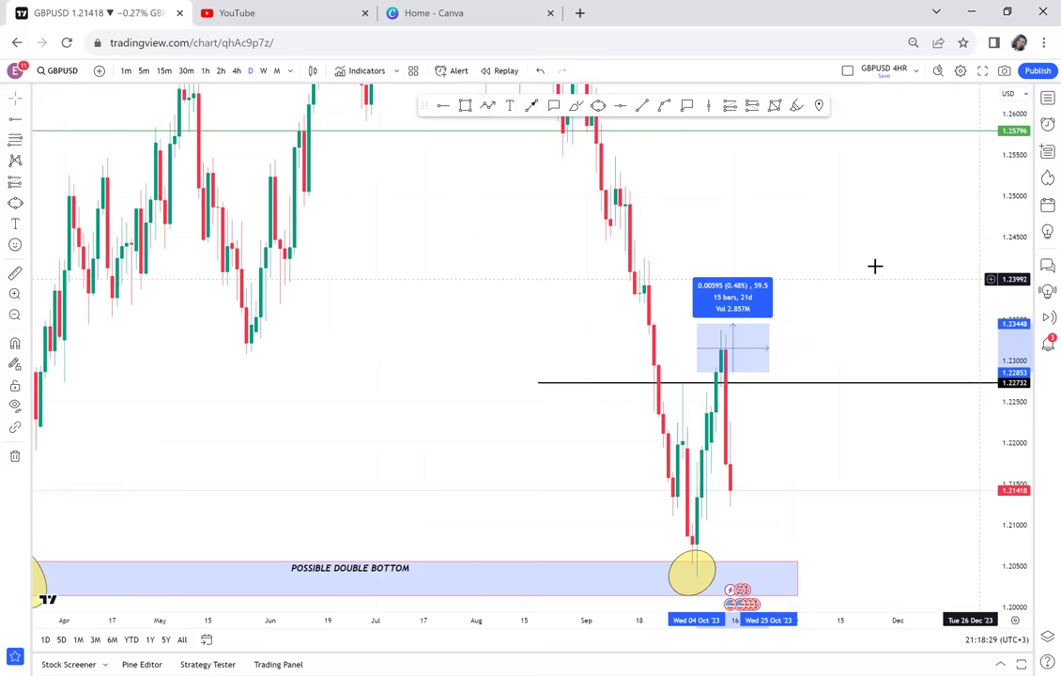
{"action": "left_click", "coordinate": [731, 150]}
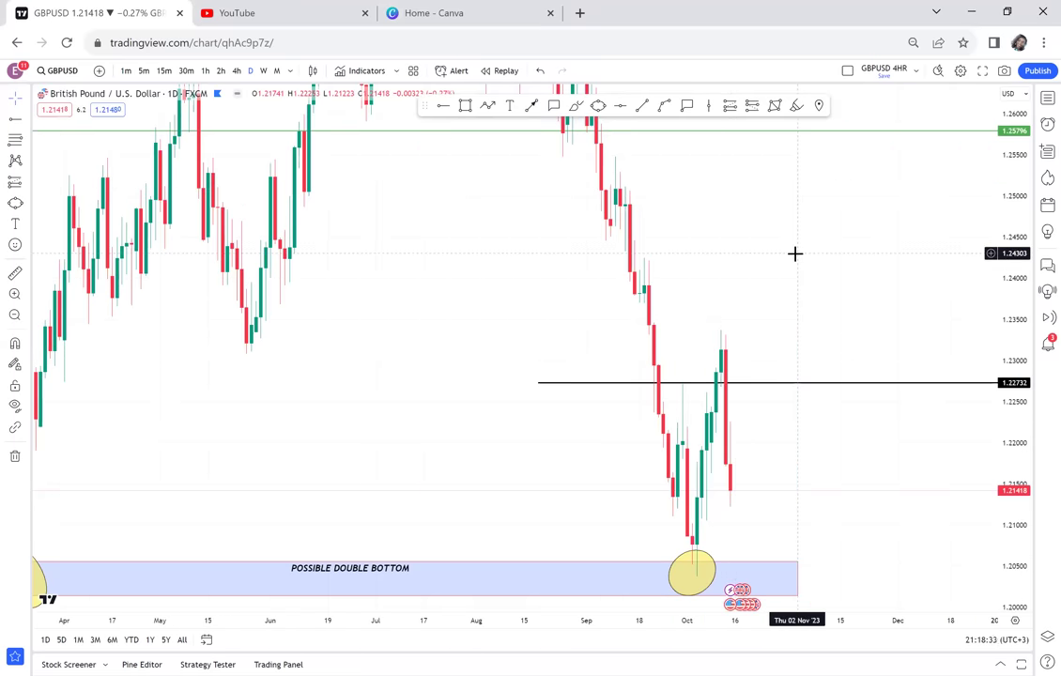
{"action": "scroll", "coordinate": [719, 247], "scroll_direction": "up", "scroll_amount": 1}
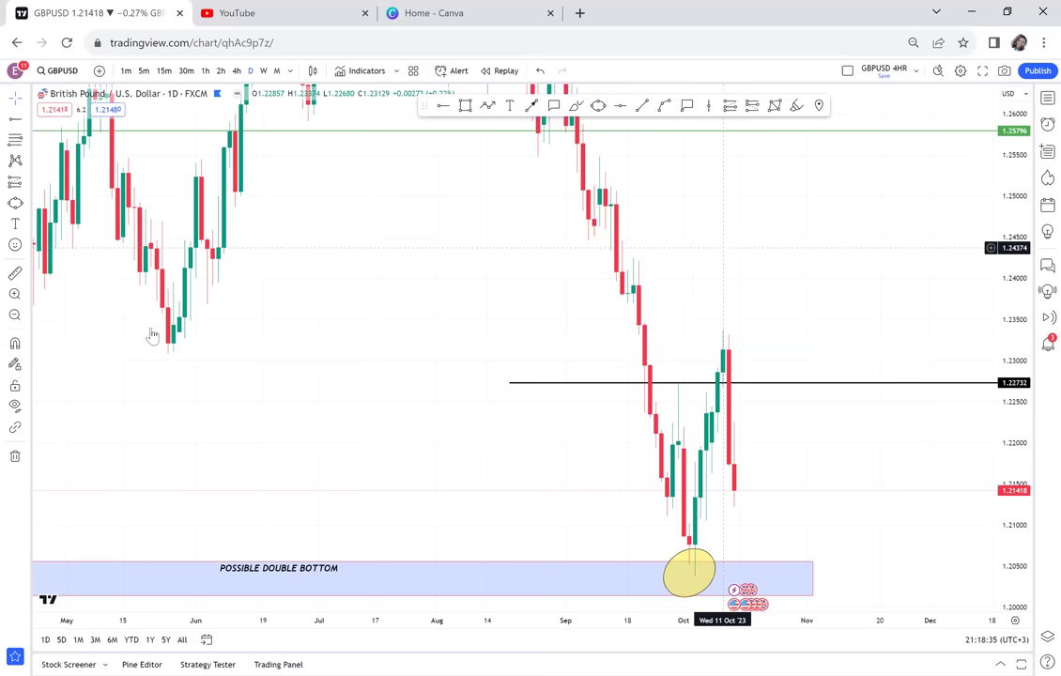
{"action": "left_click", "coordinate": [15, 274]}
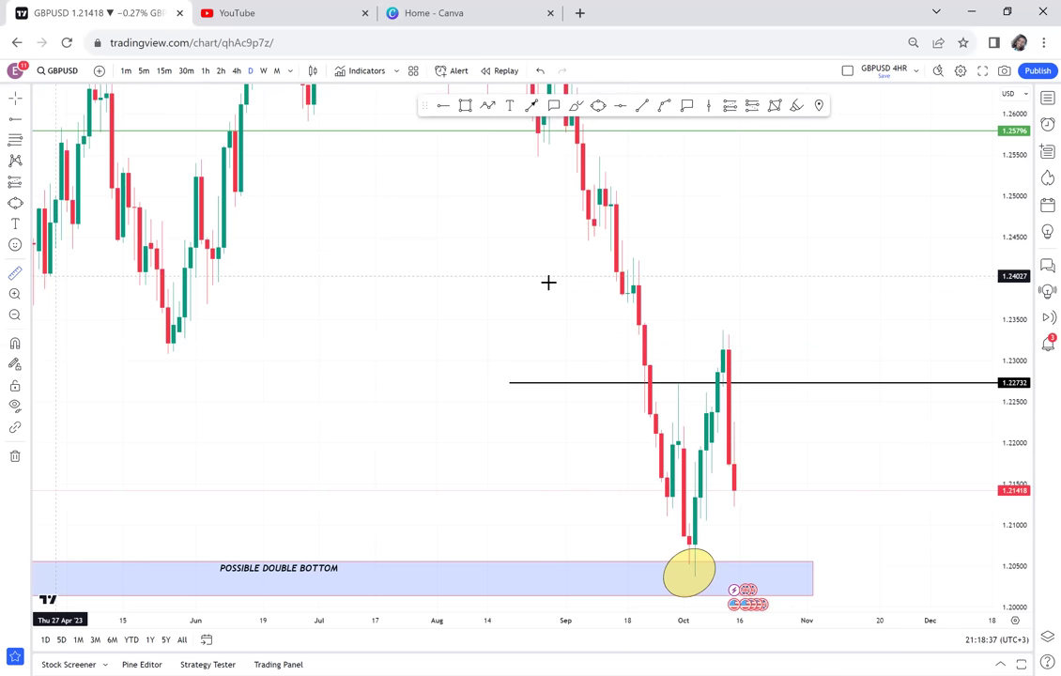
{"action": "left_click", "coordinate": [691, 373]}
{"action": "left_click", "coordinate": [812, 325]}
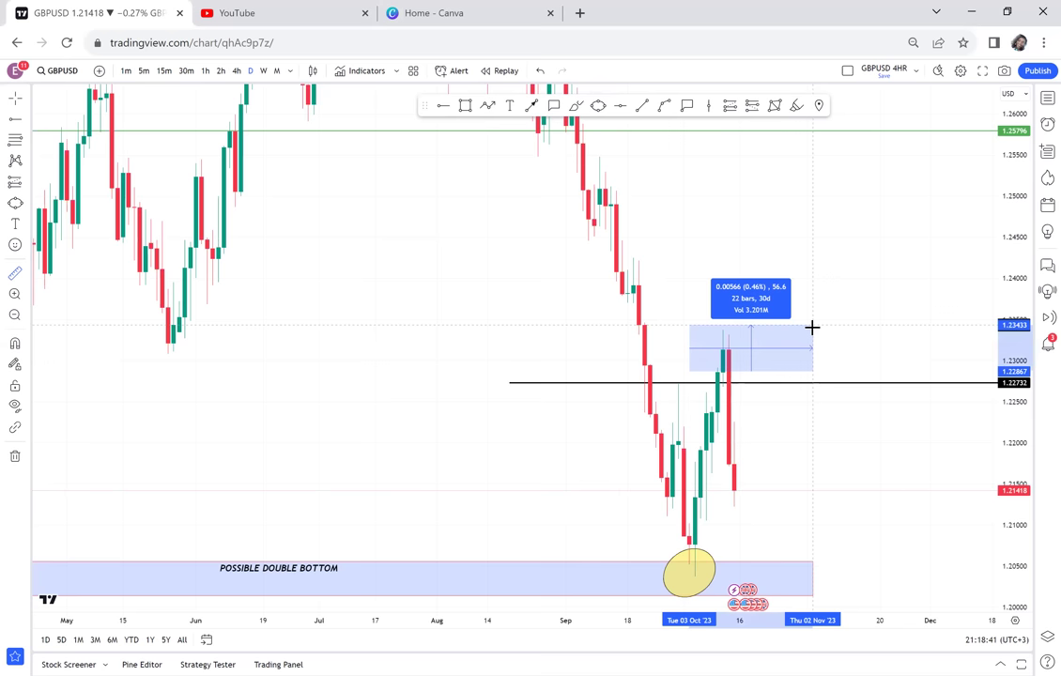
{"action": "left_click", "coordinate": [811, 326]}
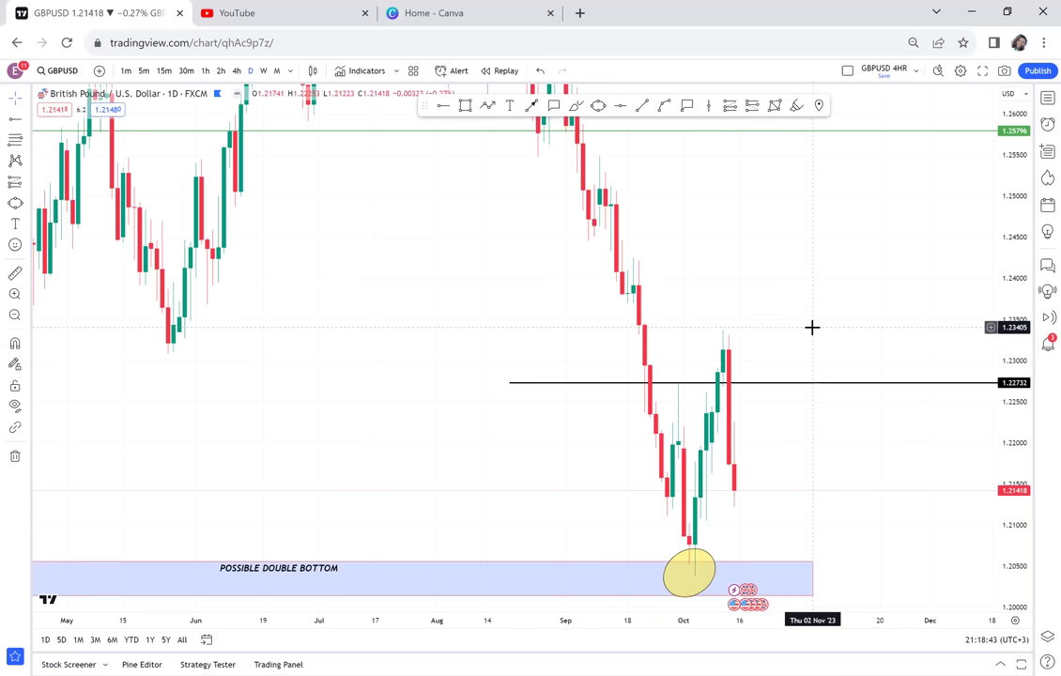
Step: Measure the price distance from near the October swing high at 1.23242 up to the green midpoint line
{"action": "left_click_drag", "start_coordinate": [843, 238], "coordinate": [843, 237]}
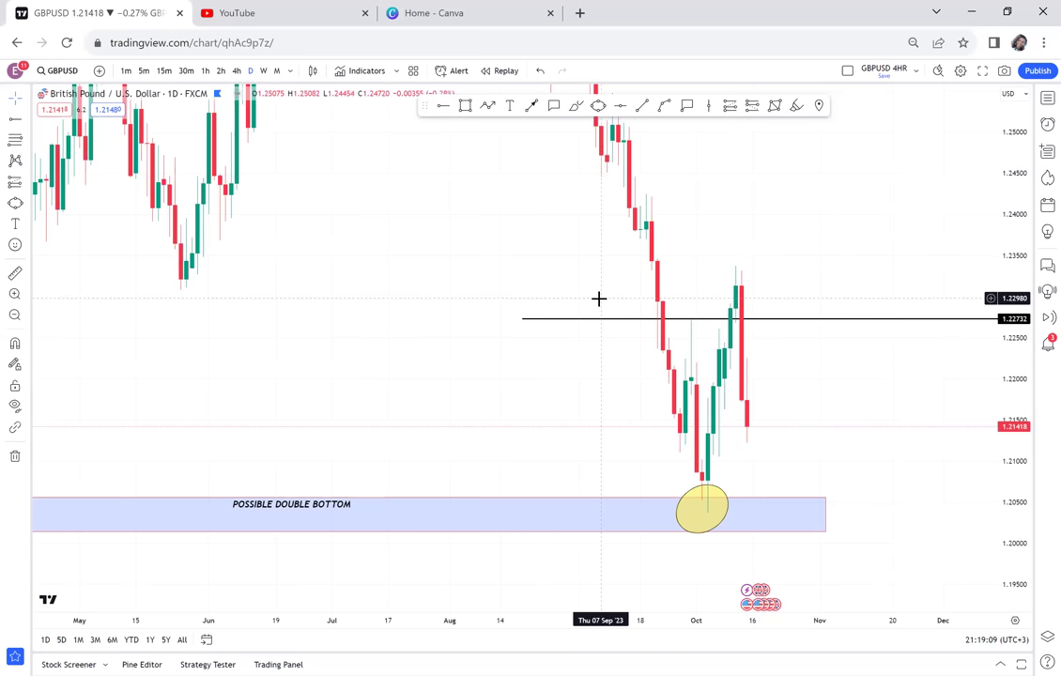
{"action": "scroll", "coordinate": [599, 299], "scroll_direction": "down", "scroll_amount": 4}
{"action": "left_click_drag", "start_coordinate": [694, 285], "coordinate": [851, 300]}
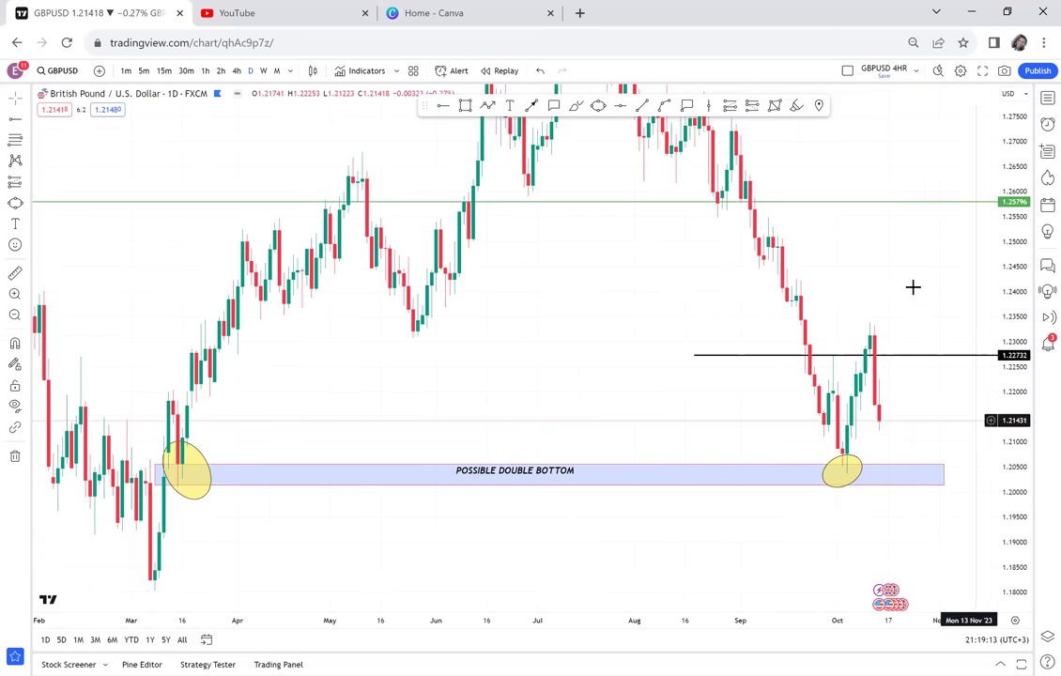
{"action": "scroll", "coordinate": [781, 256], "scroll_direction": "right", "scroll_amount": 2}
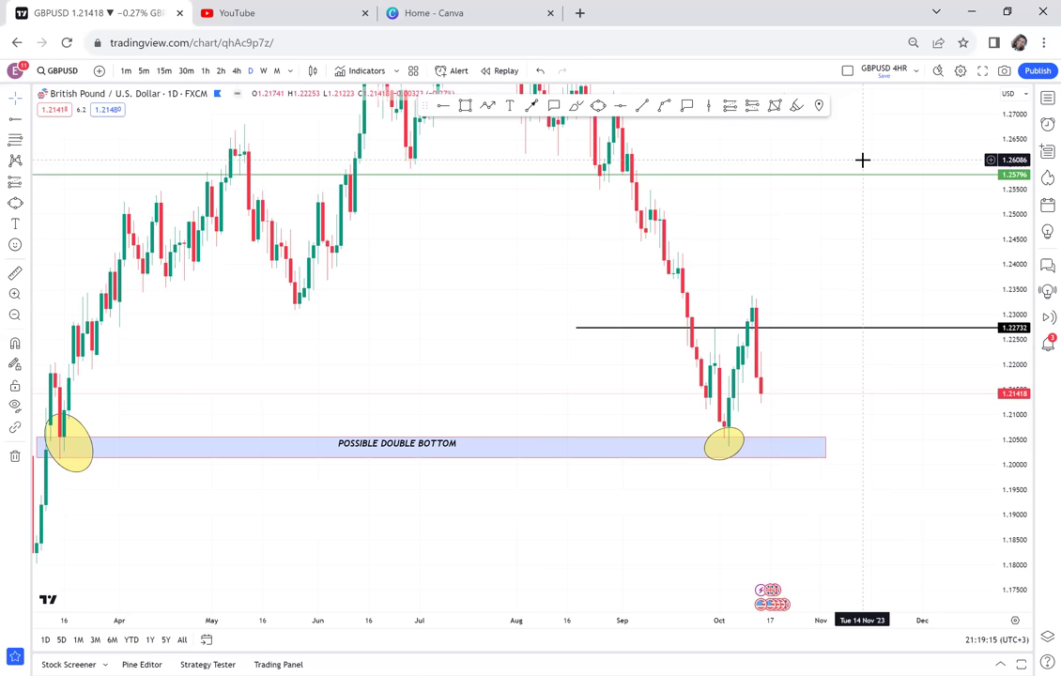
{"action": "left_click", "coordinate": [15, 273]}
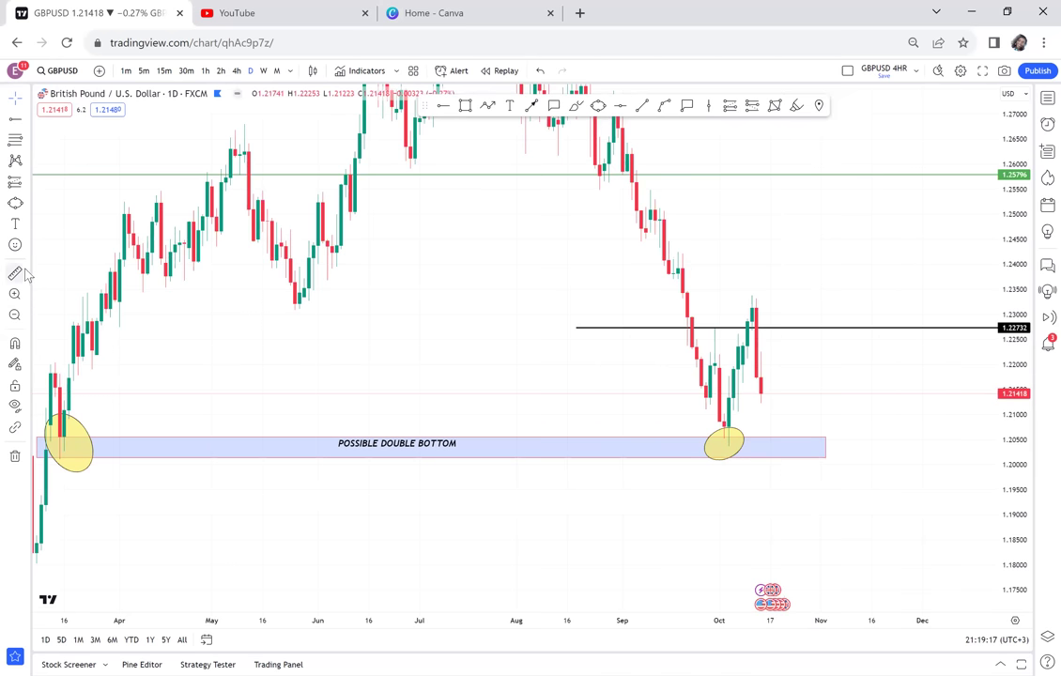
{"action": "left_click", "coordinate": [761, 303]}
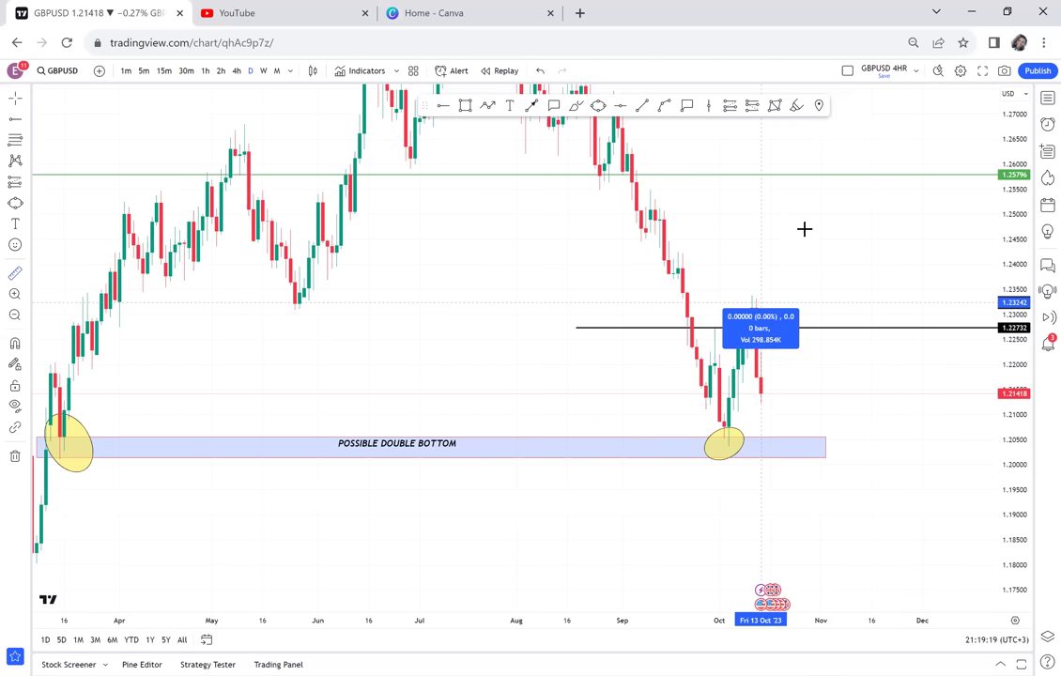
{"action": "left_click", "coordinate": [818, 176]}
{"action": "left_click", "coordinate": [858, 216]}
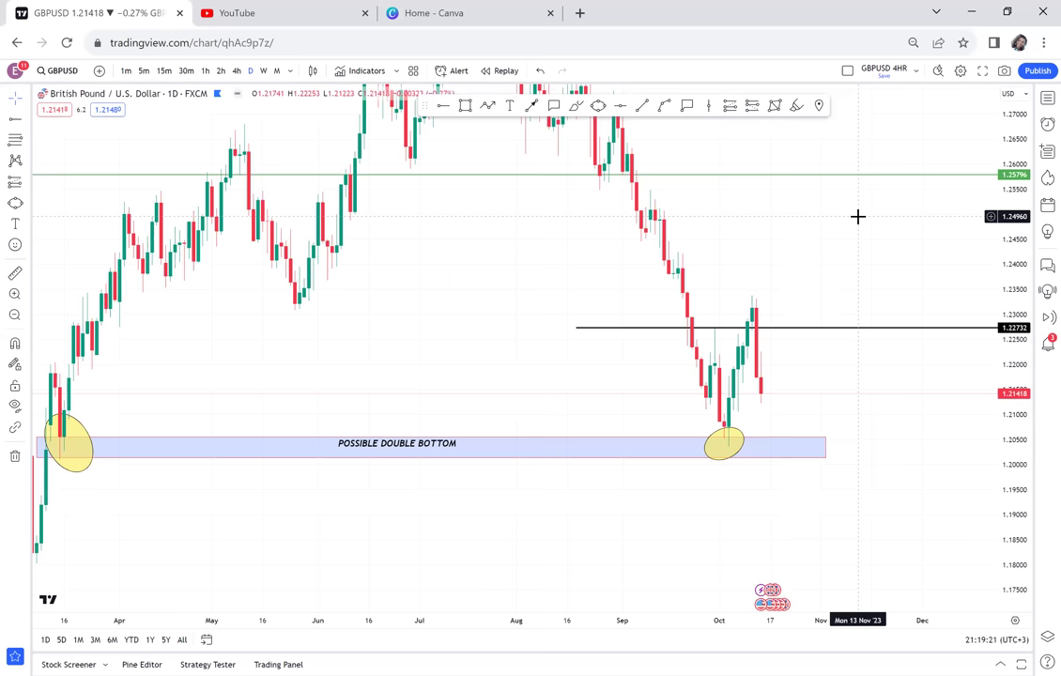
Step: Measure the potential move from 1.21350, near the latest candle's low, up to the green midpoint line
{"action": "left_click", "coordinate": [15, 273]}
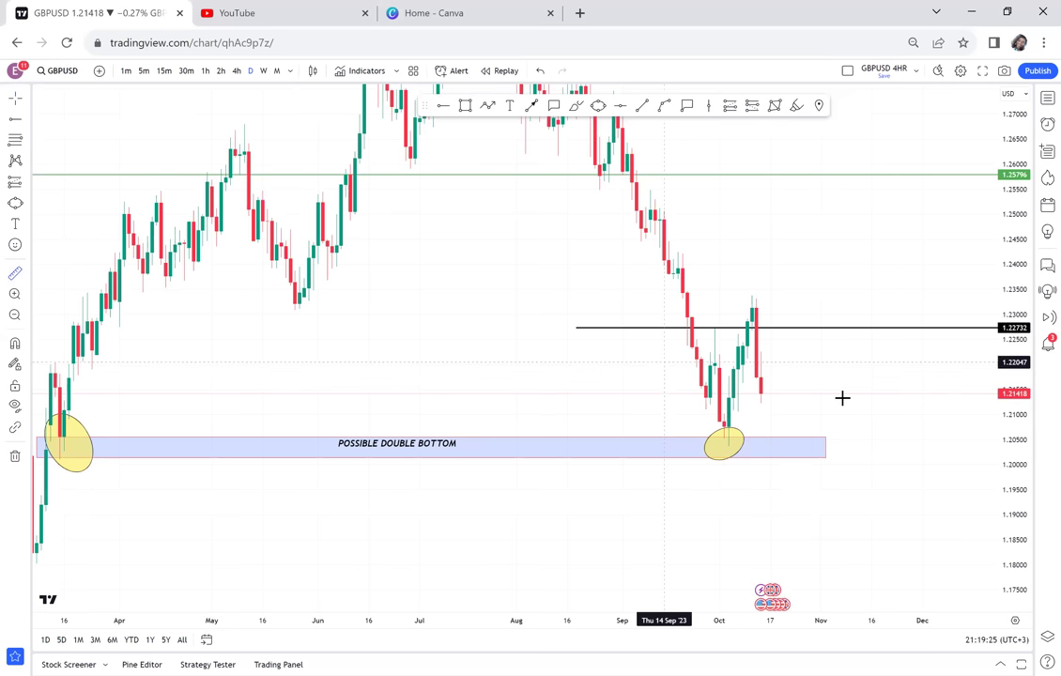
{"action": "left_click", "coordinate": [772, 398]}
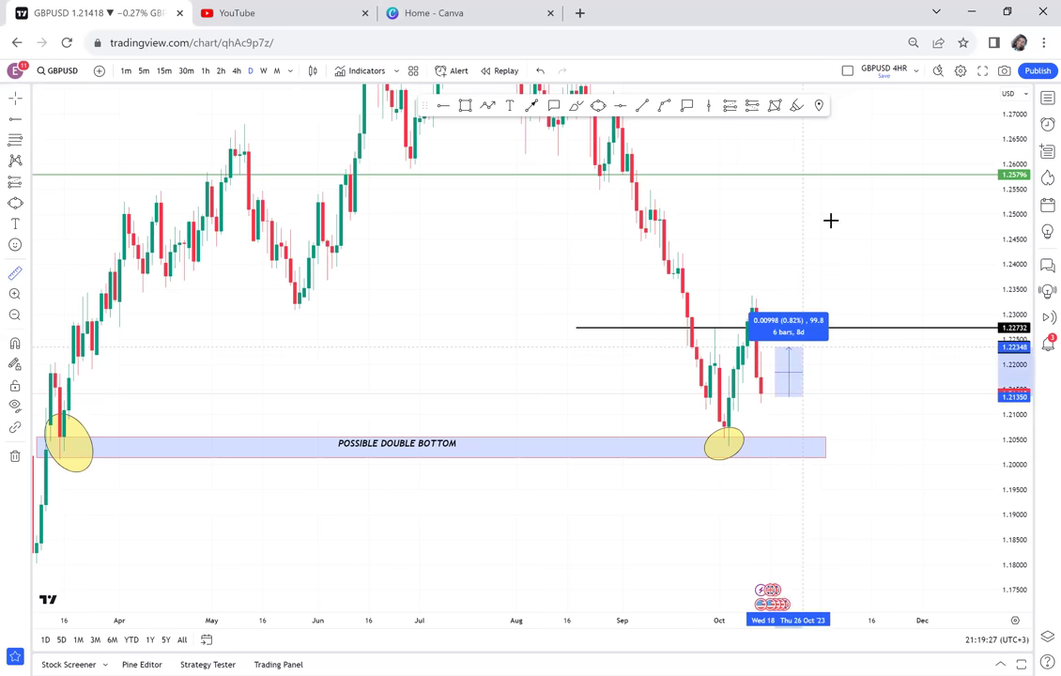
{"action": "left_click", "coordinate": [857, 174]}
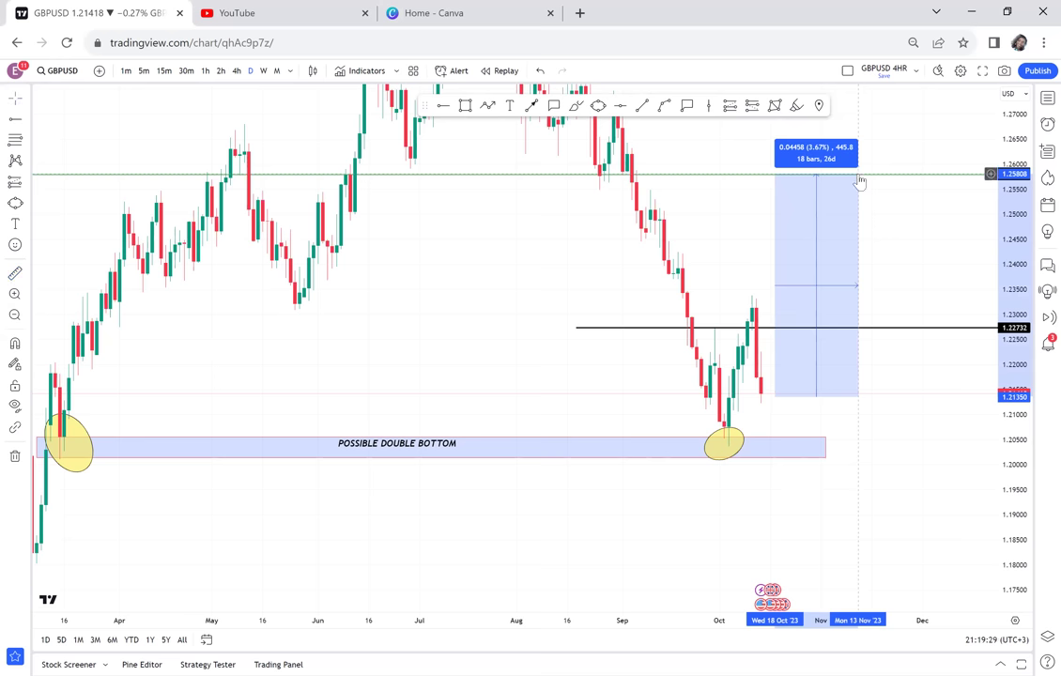
{"action": "left_click", "coordinate": [874, 212]}
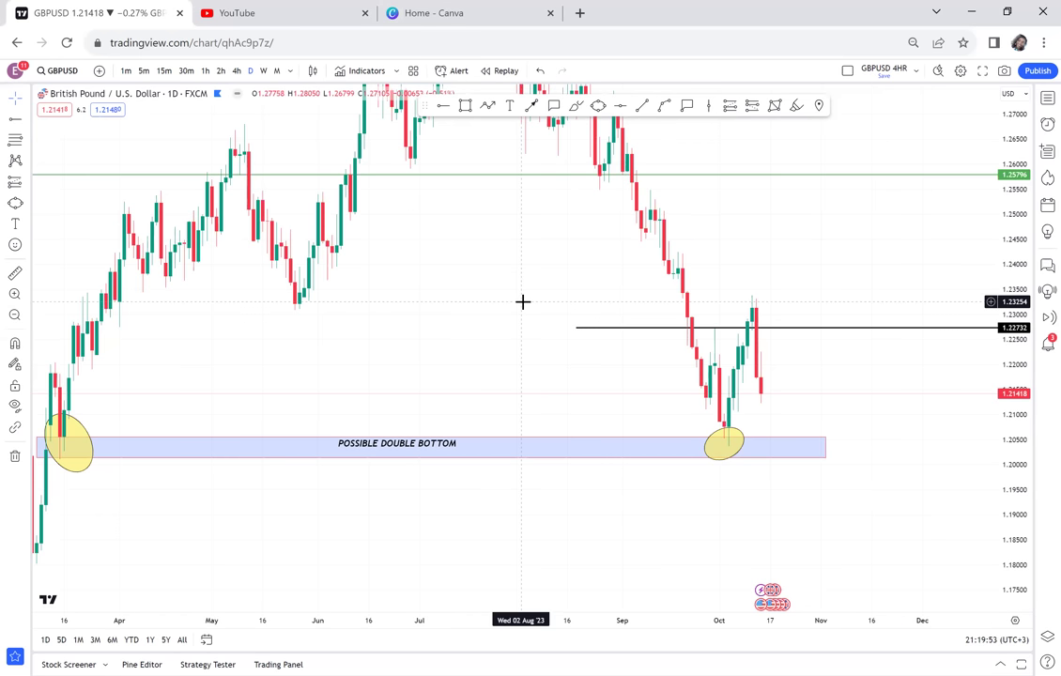
Step: Place a horizontal line at about 1.20120 along the support zone's lower edge
{"action": "left_click_drag", "start_coordinate": [591, 190], "coordinate": [653, 90]}
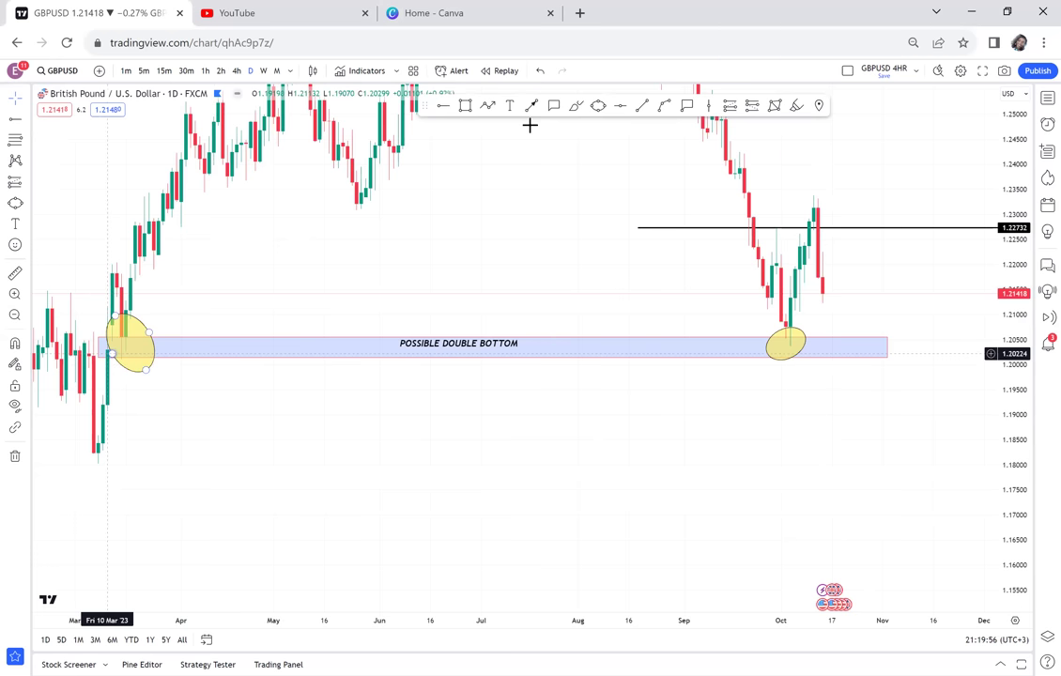
{"action": "left_click", "coordinate": [621, 109]}
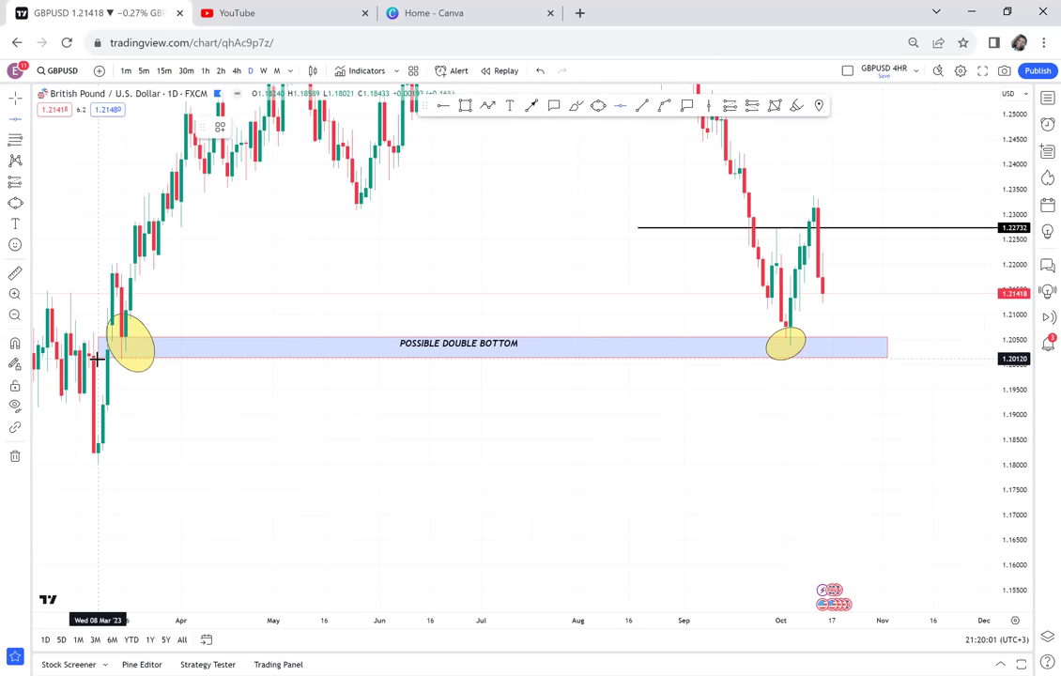
{"action": "left_click", "coordinate": [515, 356]}
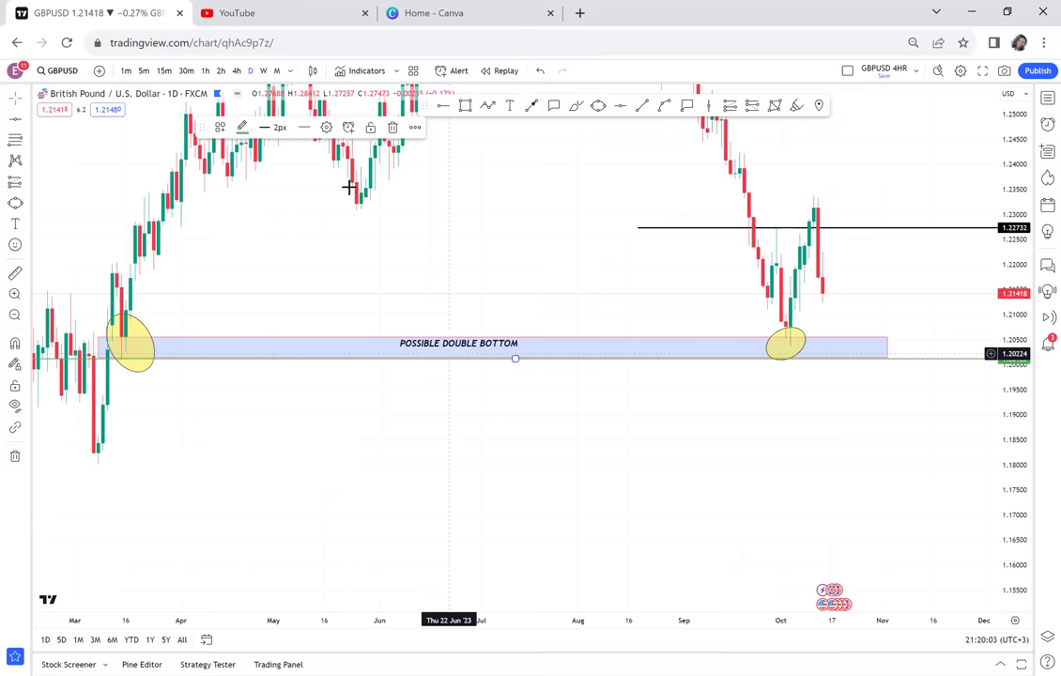
Step: Change the colour of the horizontal line at 1.20120 from green to red
{"action": "left_click", "coordinate": [244, 128]}
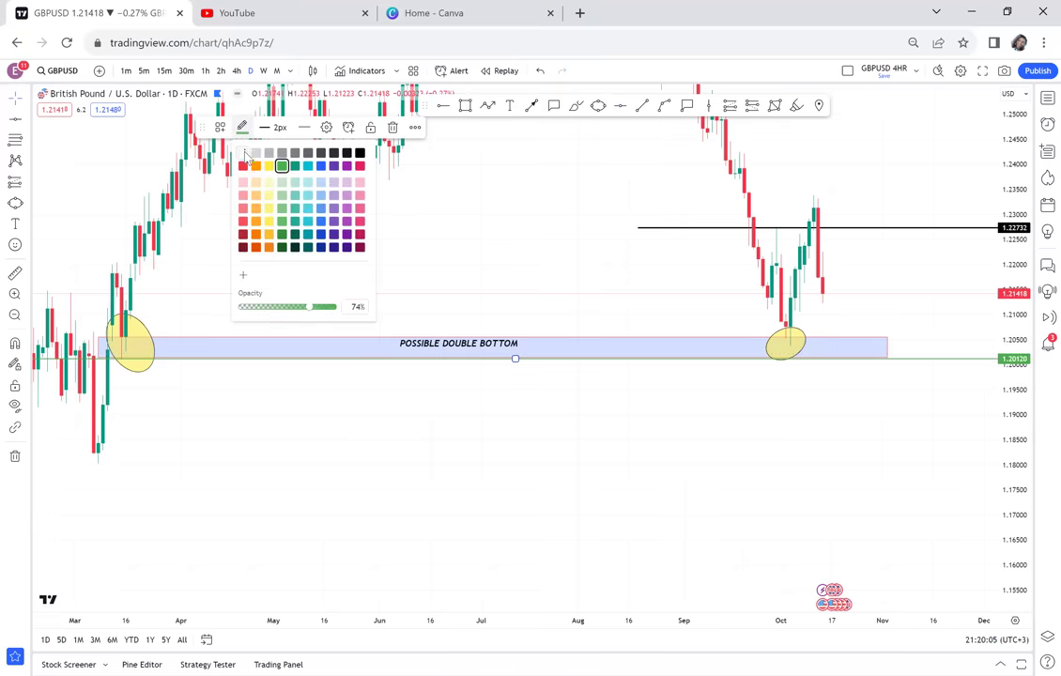
{"action": "left_click", "coordinate": [243, 165]}
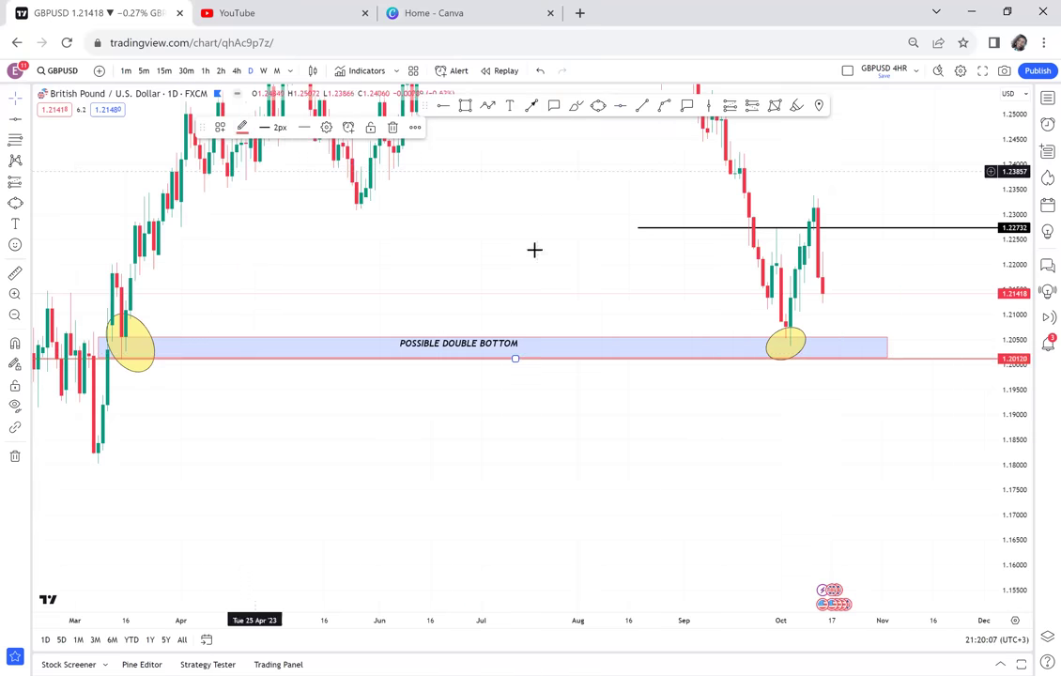
Step: Measure the price distance from 1.22870, just above the 1.22732 ray, down to about 1.21451 beside the latest candle
{"action": "left_click_drag", "start_coordinate": [563, 258], "coordinate": [482, 287]}
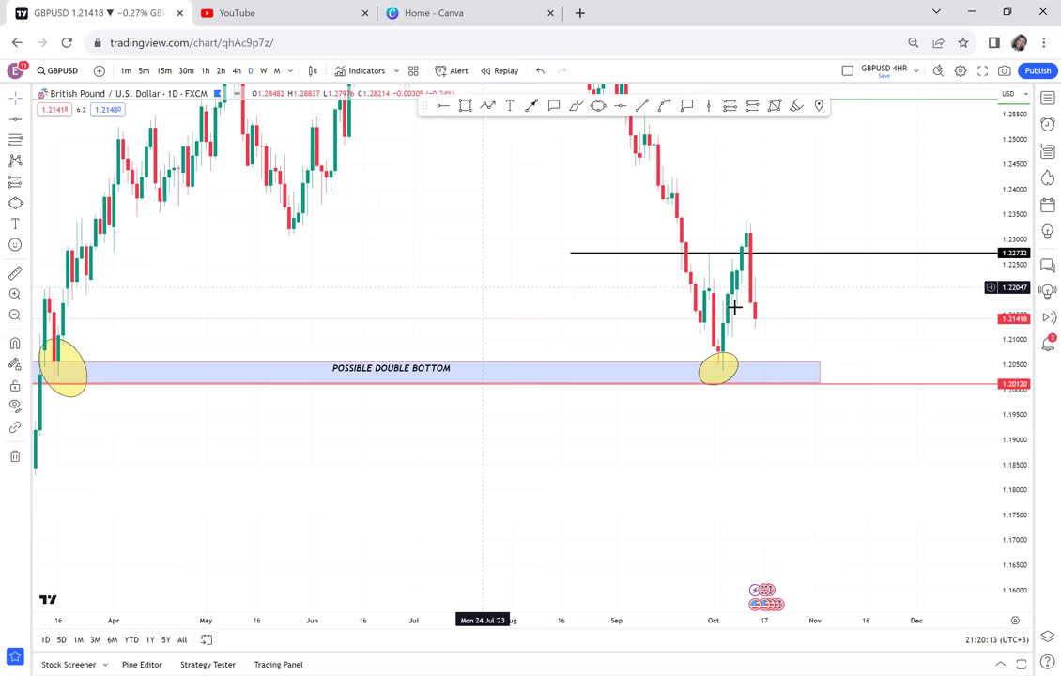
{"action": "left_click_drag", "start_coordinate": [843, 313], "coordinate": [762, 346]}
{"action": "scroll", "coordinate": [761, 348], "scroll_direction": "up", "scroll_amount": 4}
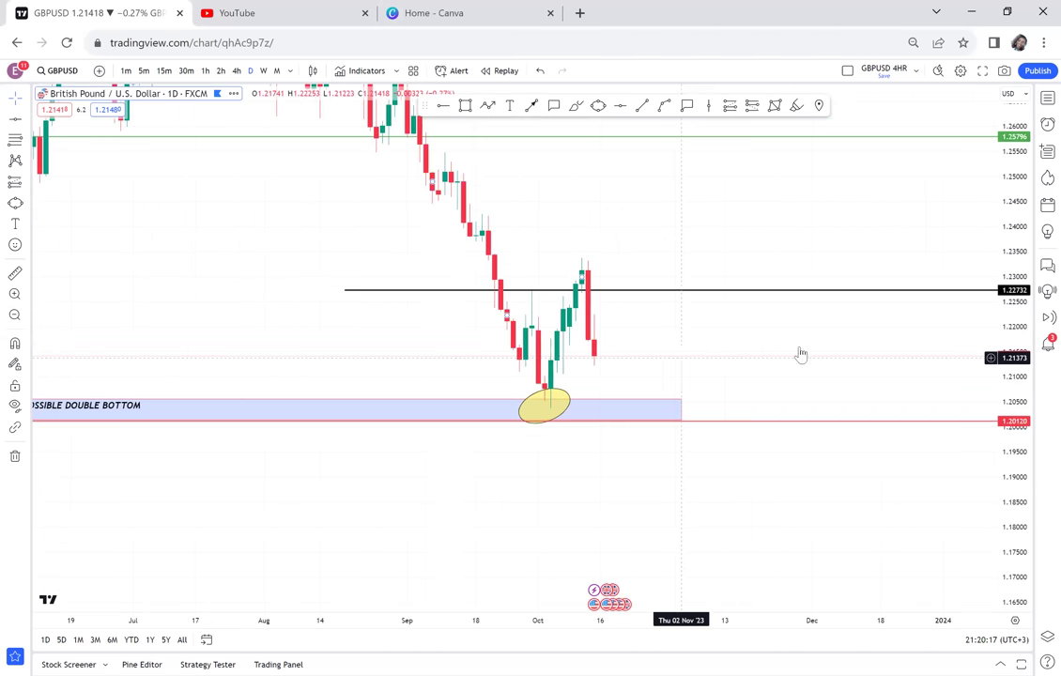
{"action": "left_click_drag", "start_coordinate": [1001, 439], "coordinate": [794, 372]}
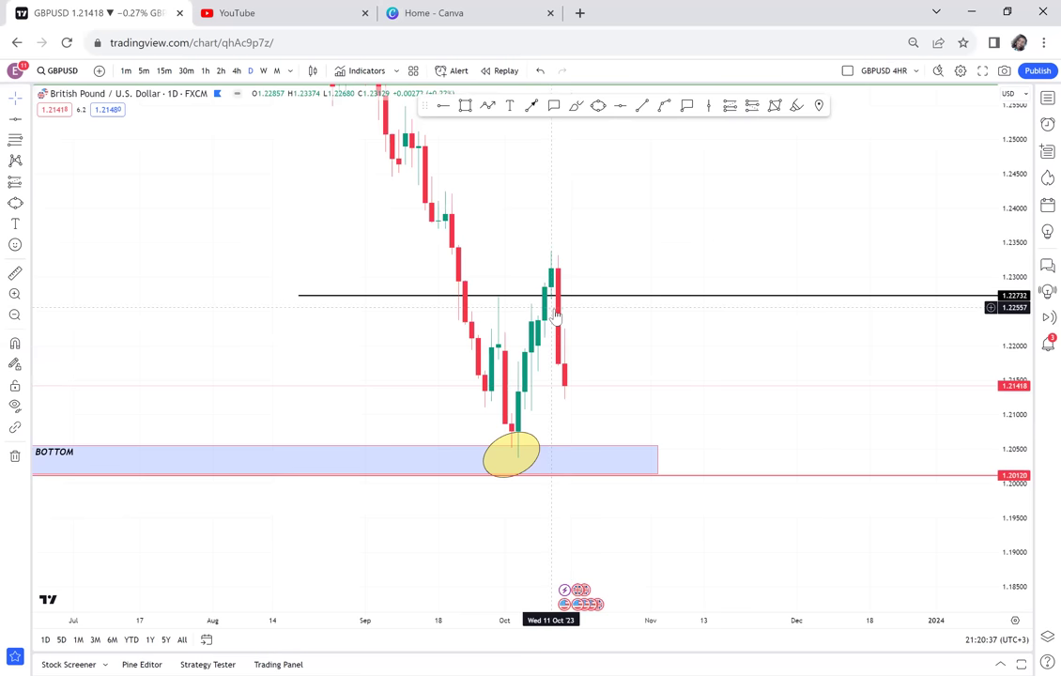
{"action": "scroll", "coordinate": [514, 282], "scroll_direction": "up", "scroll_amount": 4}
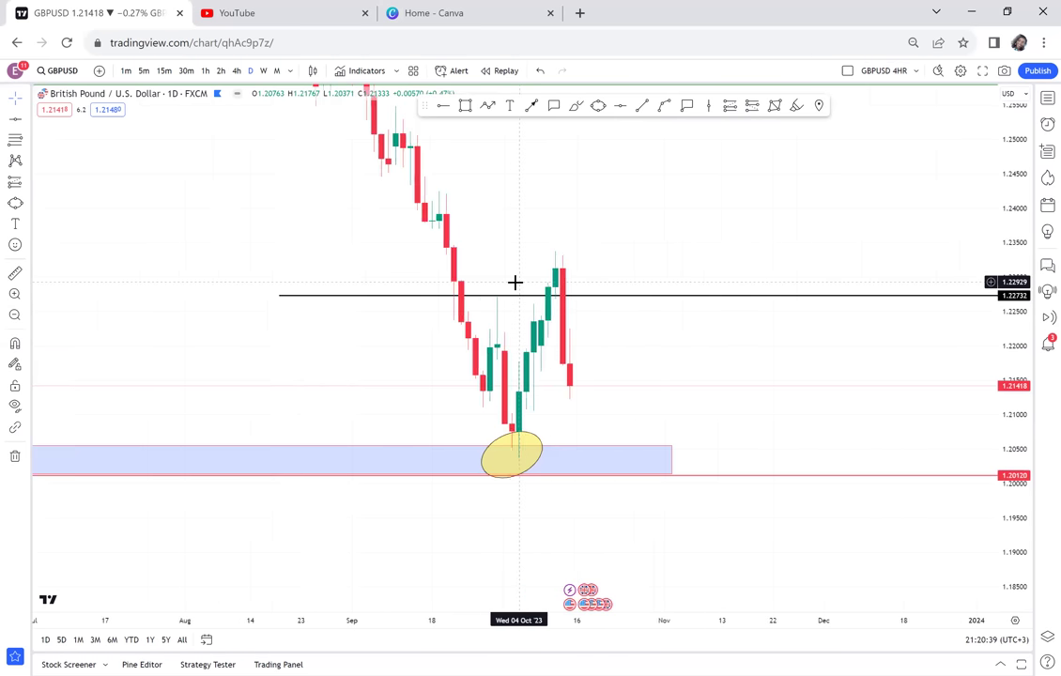
{"action": "scroll", "coordinate": [256, 91], "scroll_direction": "left", "scroll_amount": 2}
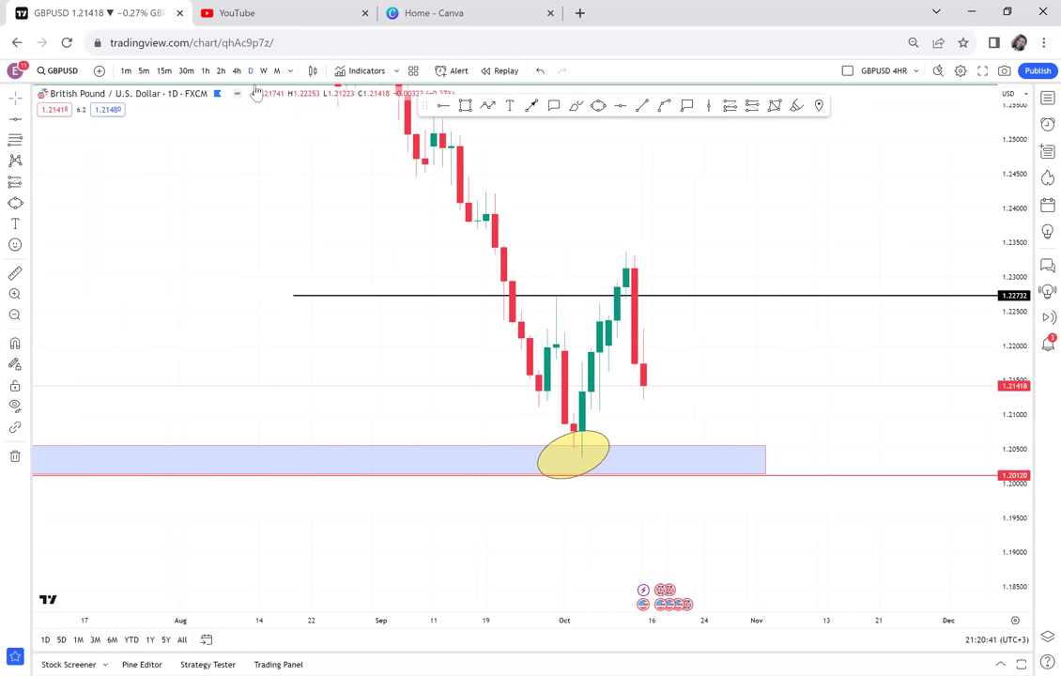
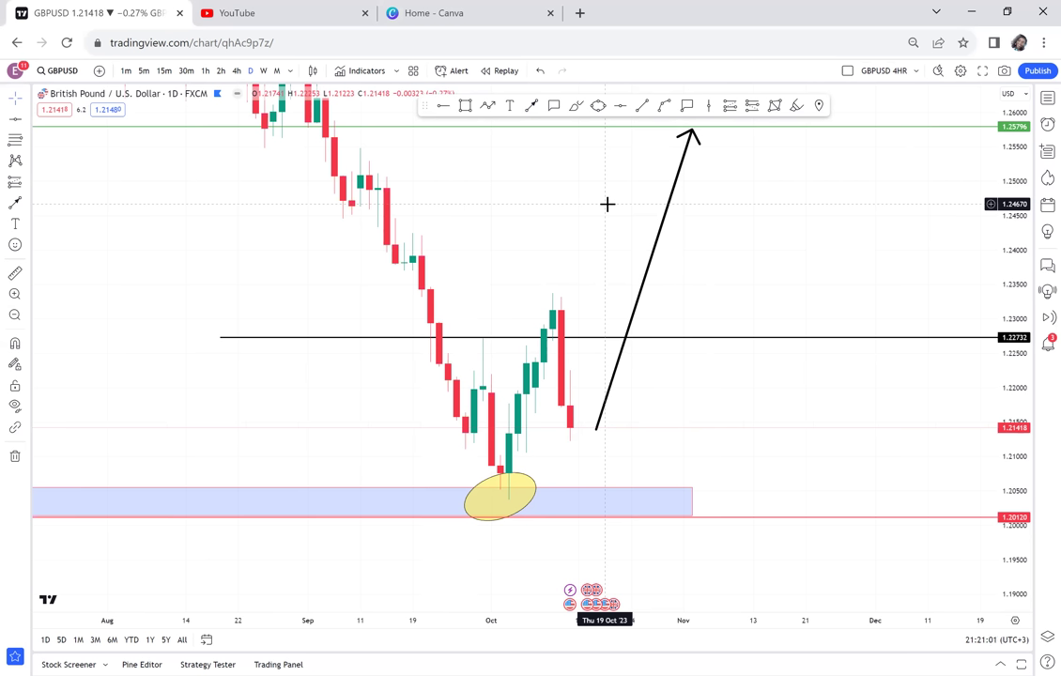
{"action": "left_click", "coordinate": [15, 272]}
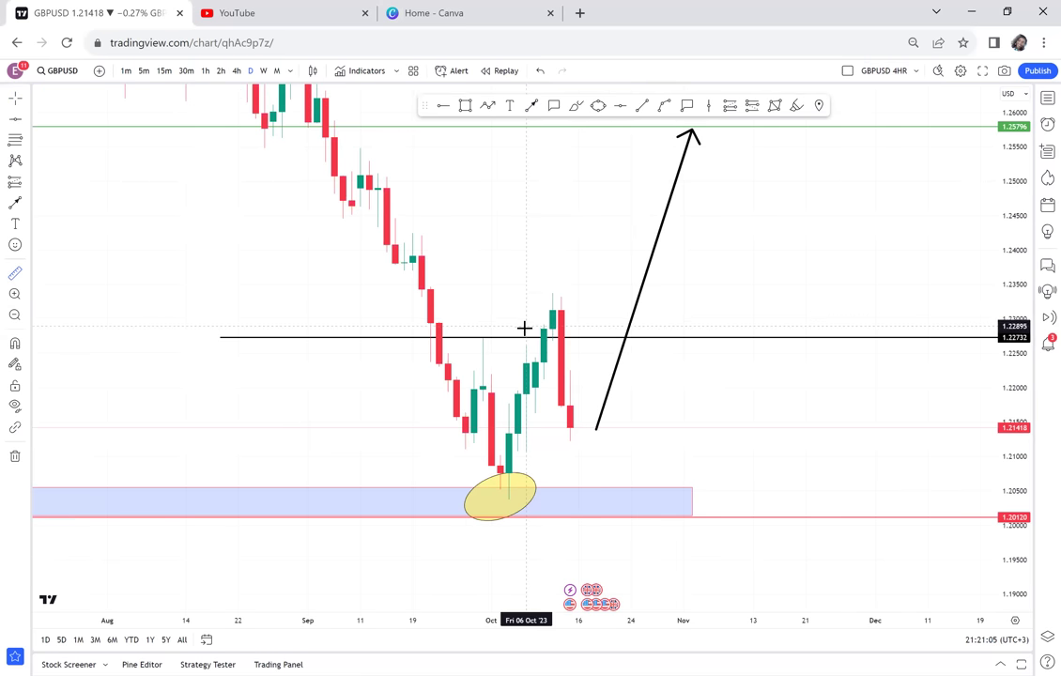
{"action": "left_click", "coordinate": [522, 327]}
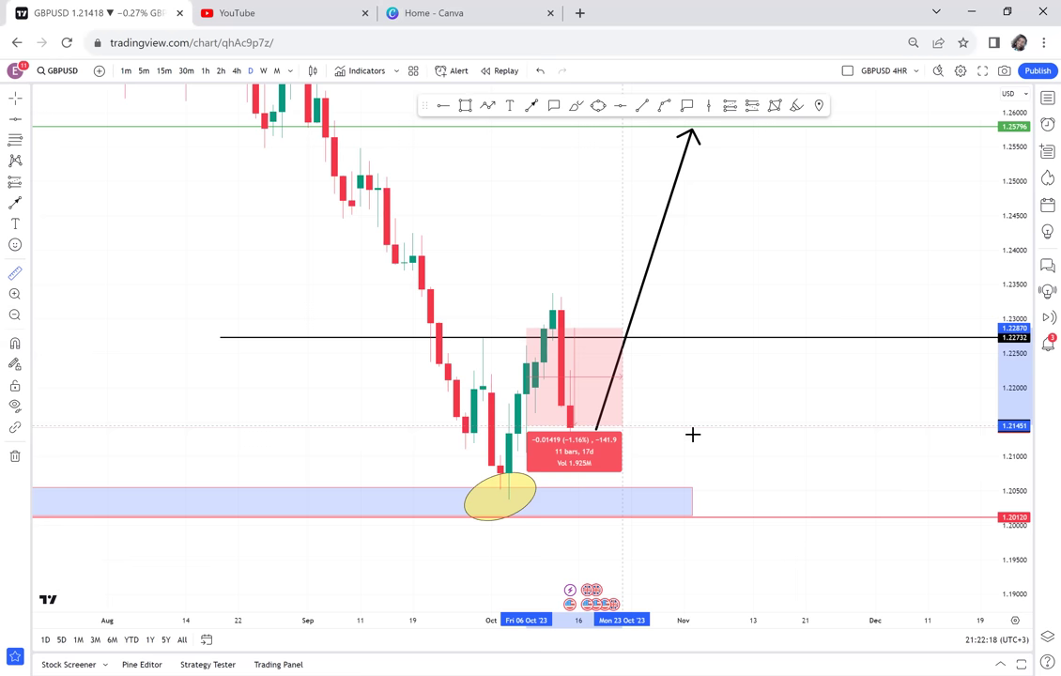
{"action": "left_click", "coordinate": [729, 435]}
Step: Switch the GBPUSD chart to the 4-hour timeframe and show the price history since mid-September
{"action": "left_click", "coordinate": [237, 70]}
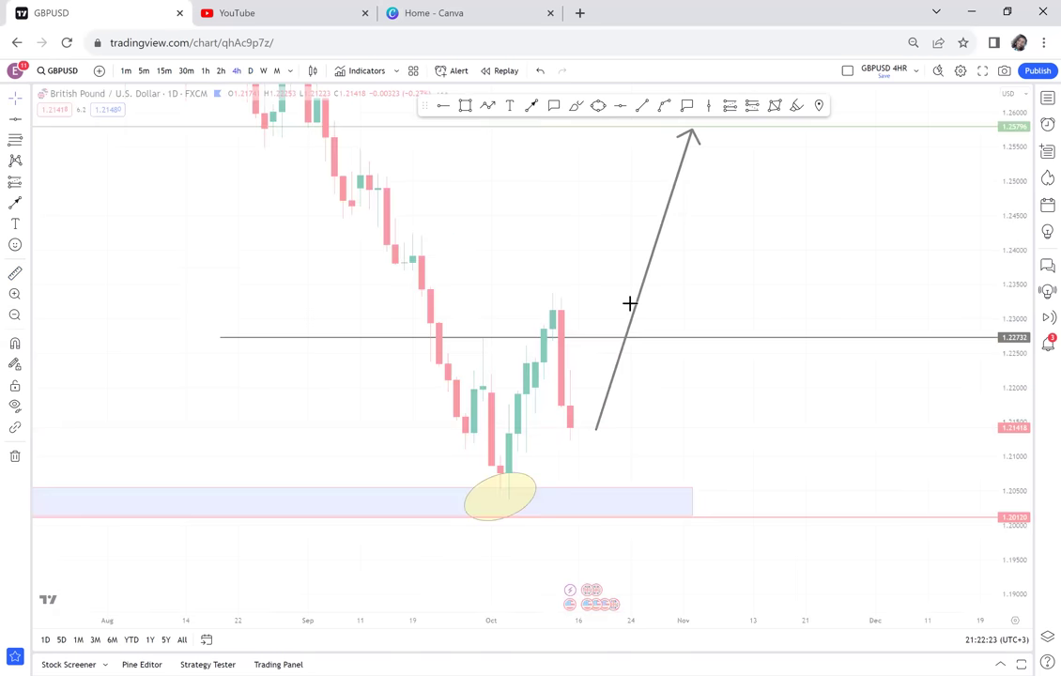
{"action": "scroll", "coordinate": [644, 309], "scroll_direction": "down", "scroll_amount": 2}
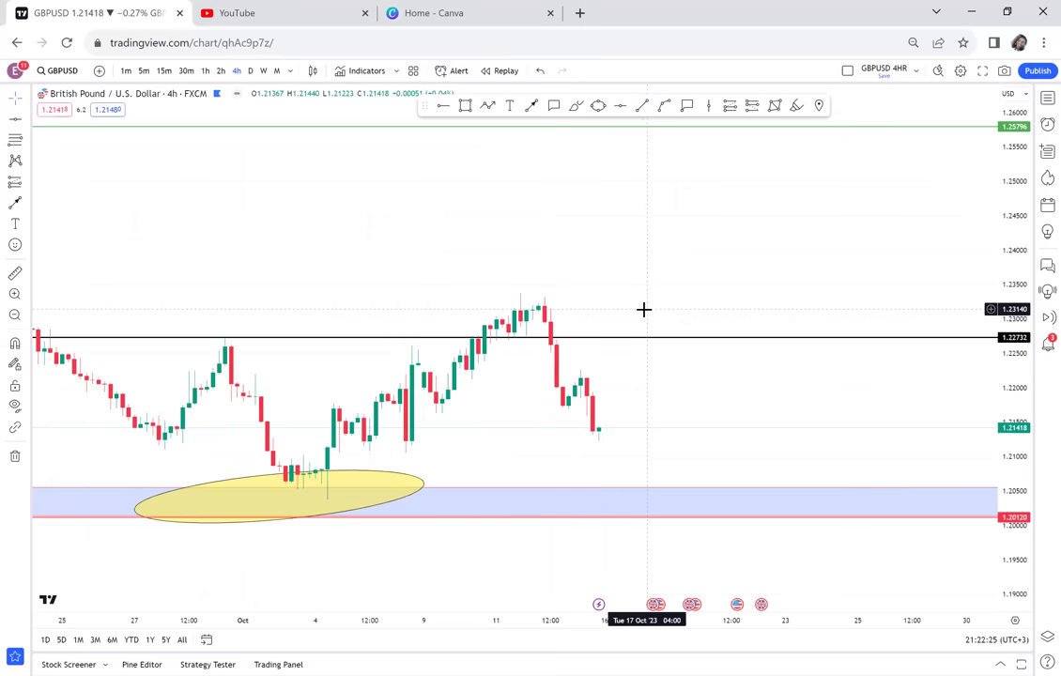
{"action": "scroll", "coordinate": [644, 309], "scroll_direction": "down", "scroll_amount": 2}
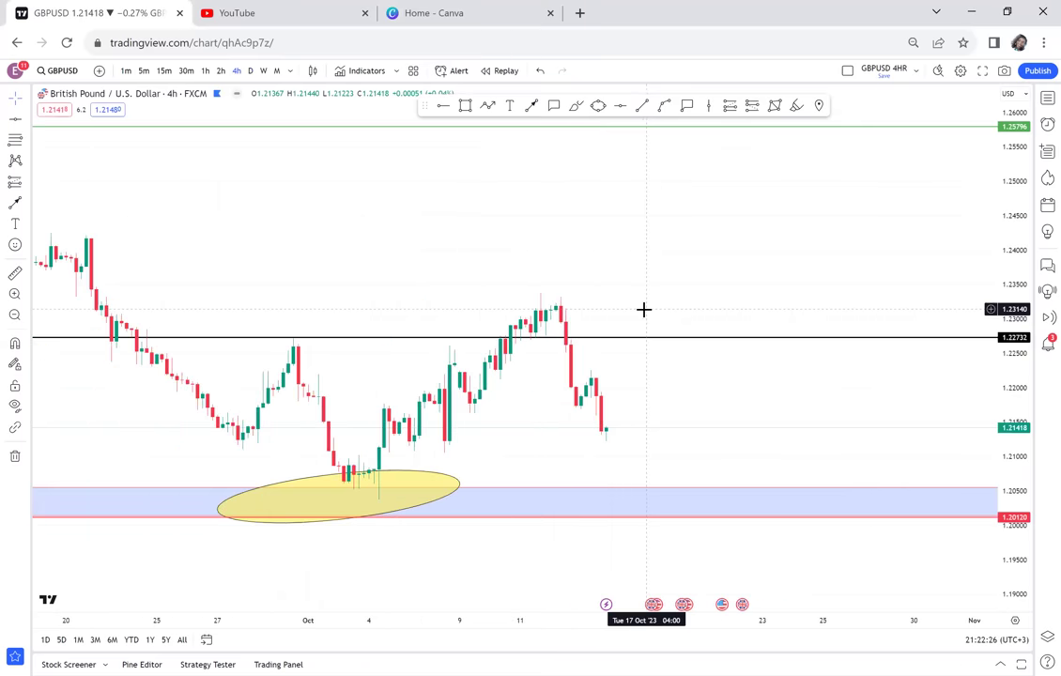
{"action": "scroll", "coordinate": [924, 372], "scroll_direction": "down", "scroll_amount": 2}
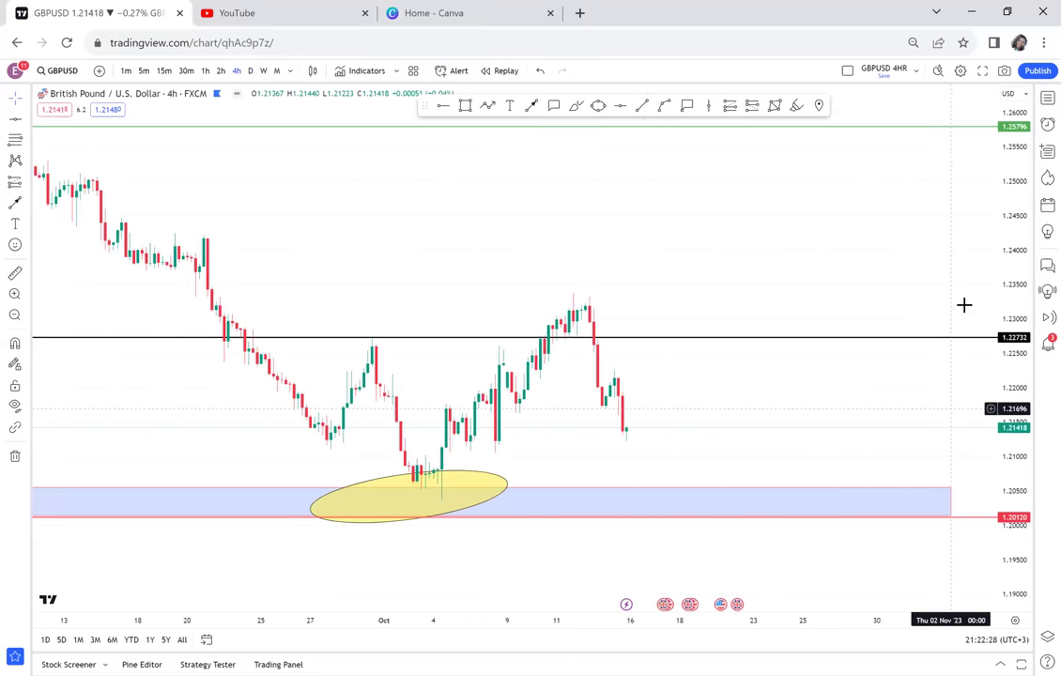
Step: Draw a resistance rectangle across the October swing high, from 19 Sep to 19 Oct, between about 1.2331 and 1.2320
{"action": "left_click", "coordinate": [467, 109]}
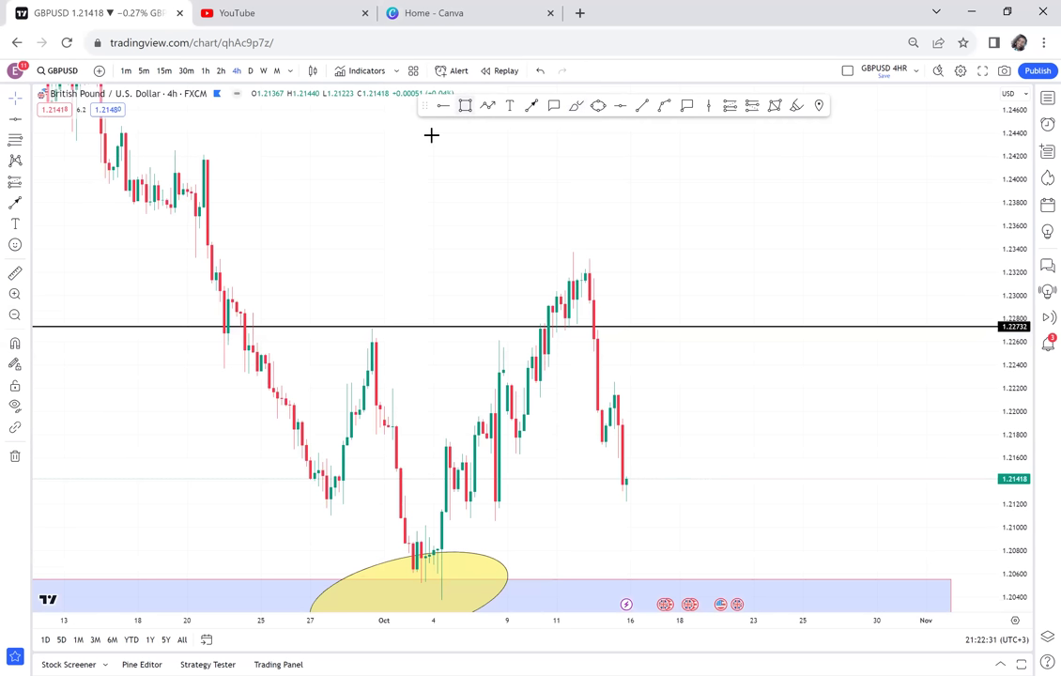
{"action": "left_click", "coordinate": [728, 281]}
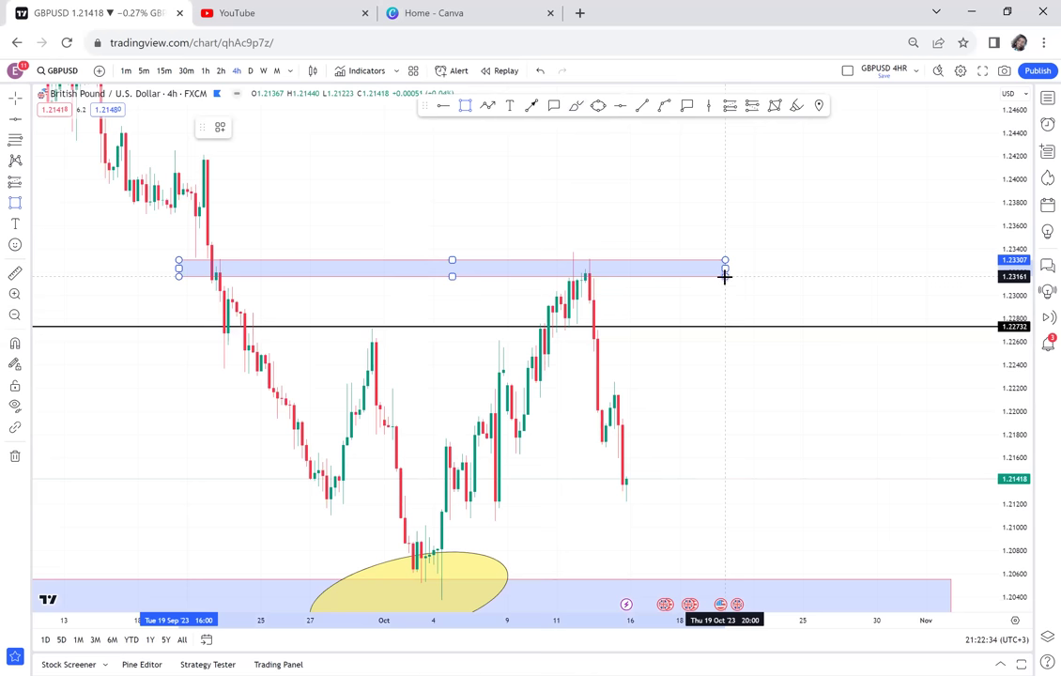
{"action": "left_click_drag", "start_coordinate": [725, 277], "coordinate": [670, 174]}
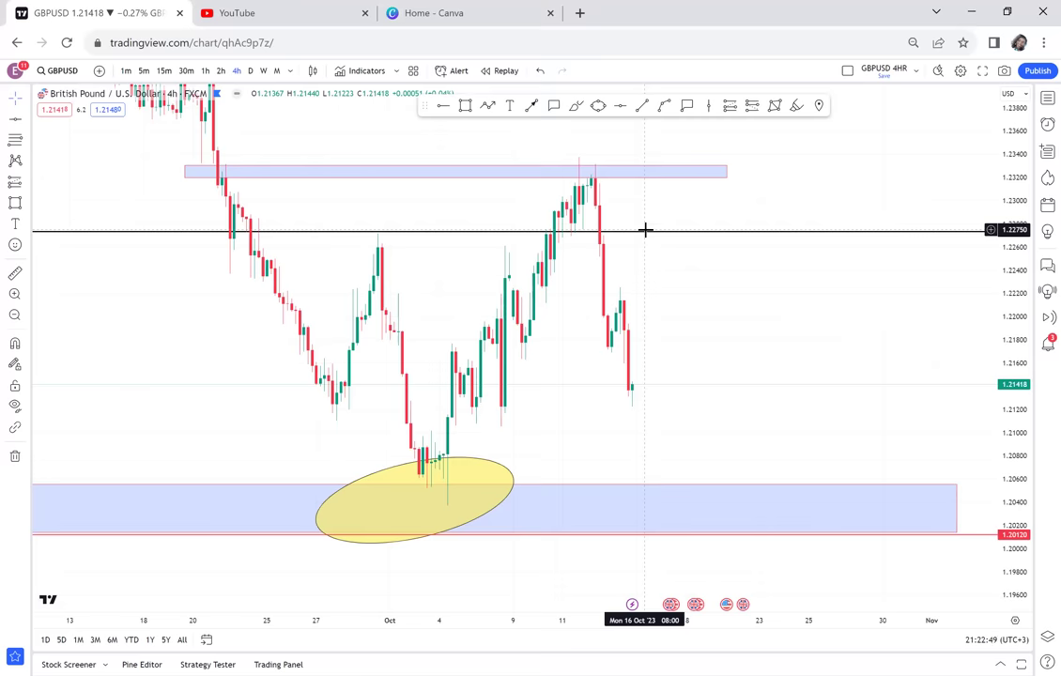
Step: Draw a support rectangle from 6 Oct to 16 Oct, between about 1.21773 and 1.21617
{"action": "scroll", "coordinate": [678, 279], "scroll_direction": "up", "scroll_amount": 2}
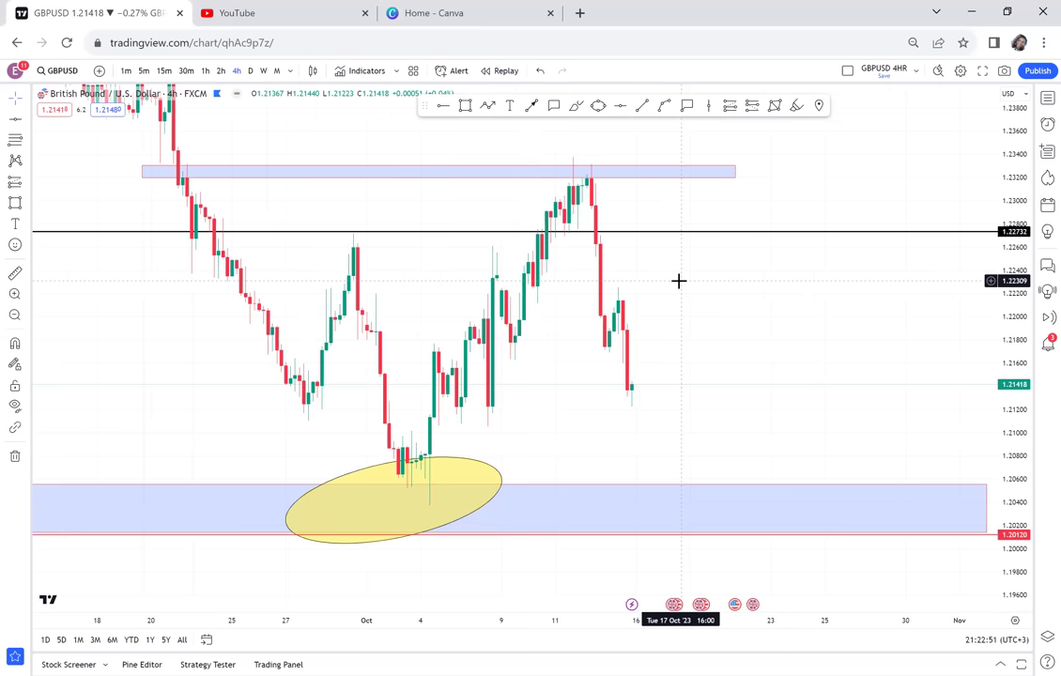
{"action": "scroll", "coordinate": [678, 280], "scroll_direction": "up", "scroll_amount": 1}
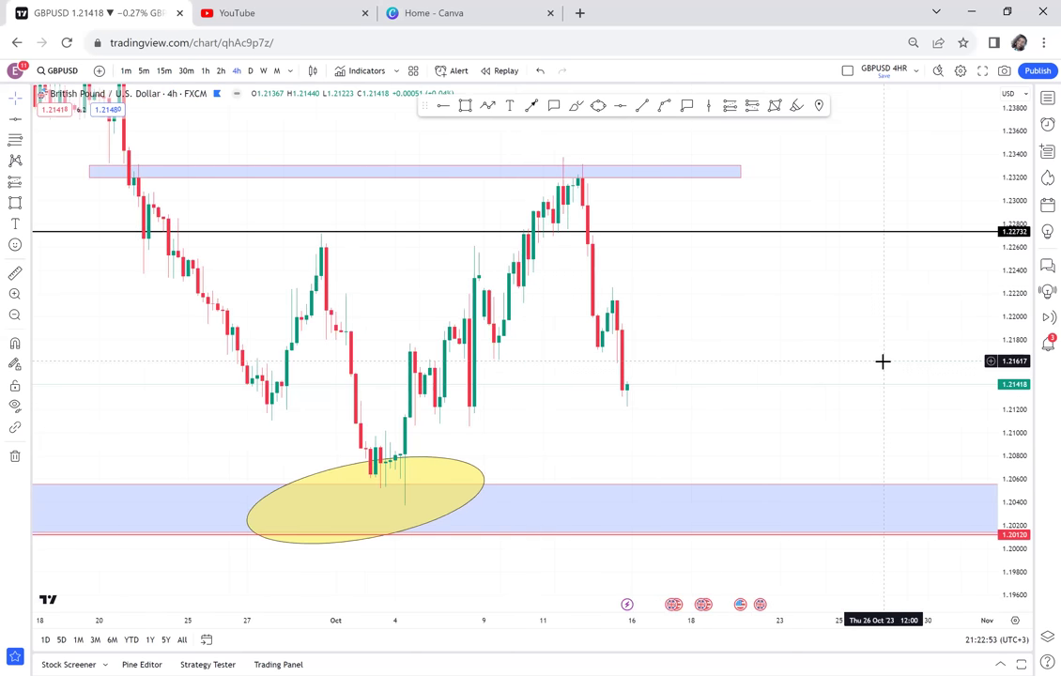
{"action": "scroll", "coordinate": [883, 361], "scroll_direction": "up", "scroll_amount": 2}
{"action": "left_click_drag", "start_coordinate": [917, 312], "coordinate": [950, 206]}
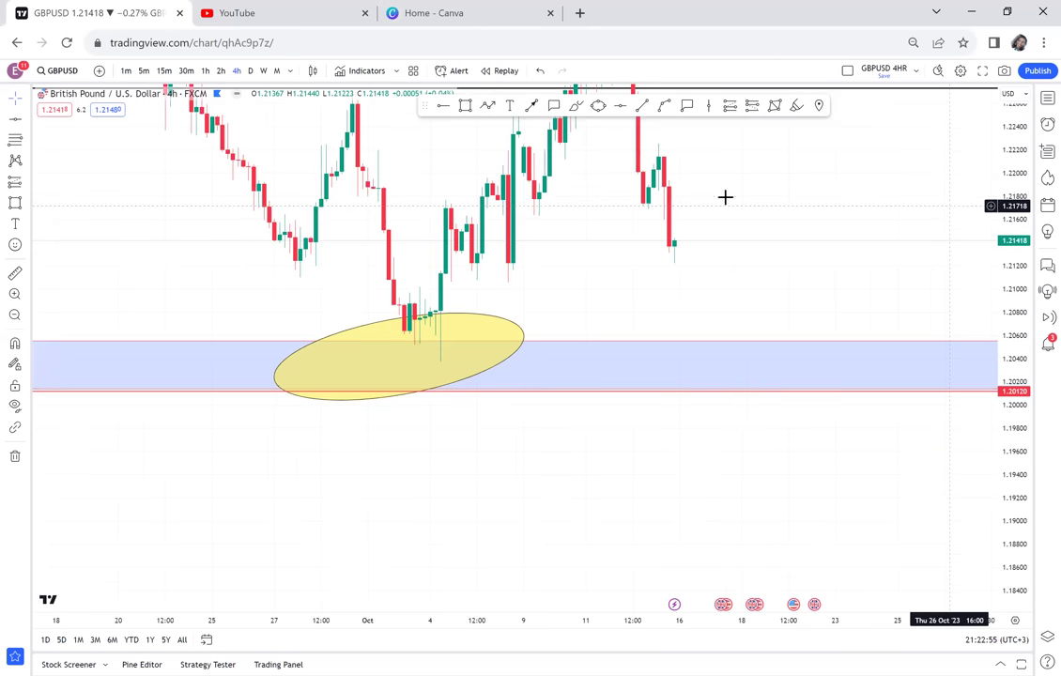
{"action": "left_click_drag", "start_coordinate": [744, 201], "coordinate": [696, 261]}
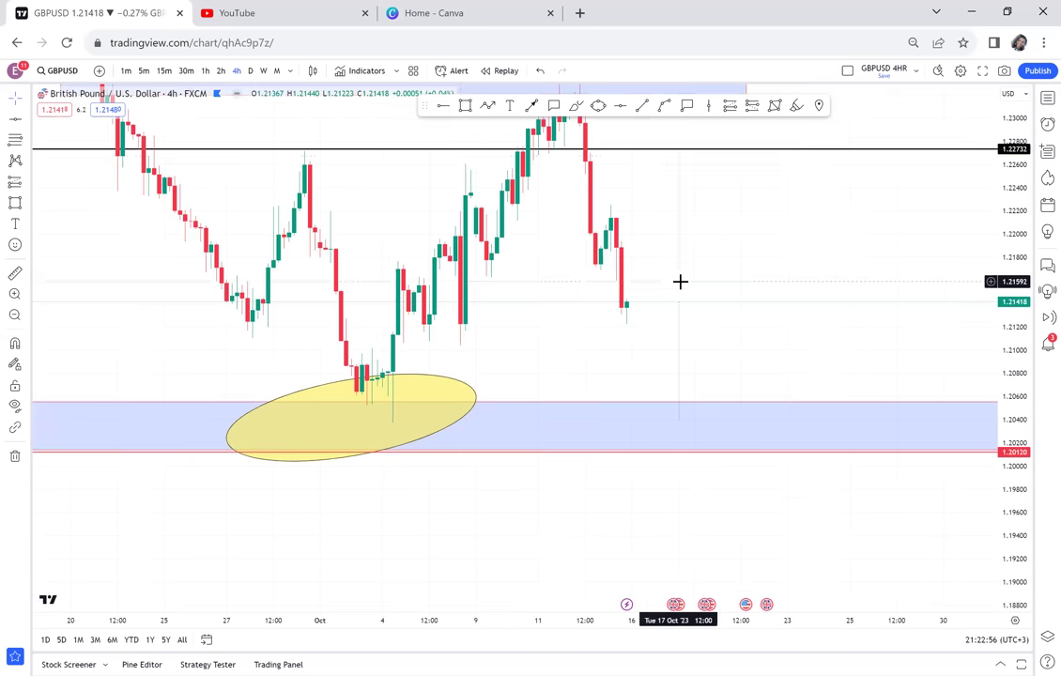
{"action": "left_click", "coordinate": [466, 106]}
{"action": "left_click_drag", "start_coordinate": [462, 261], "coordinate": [653, 278]}
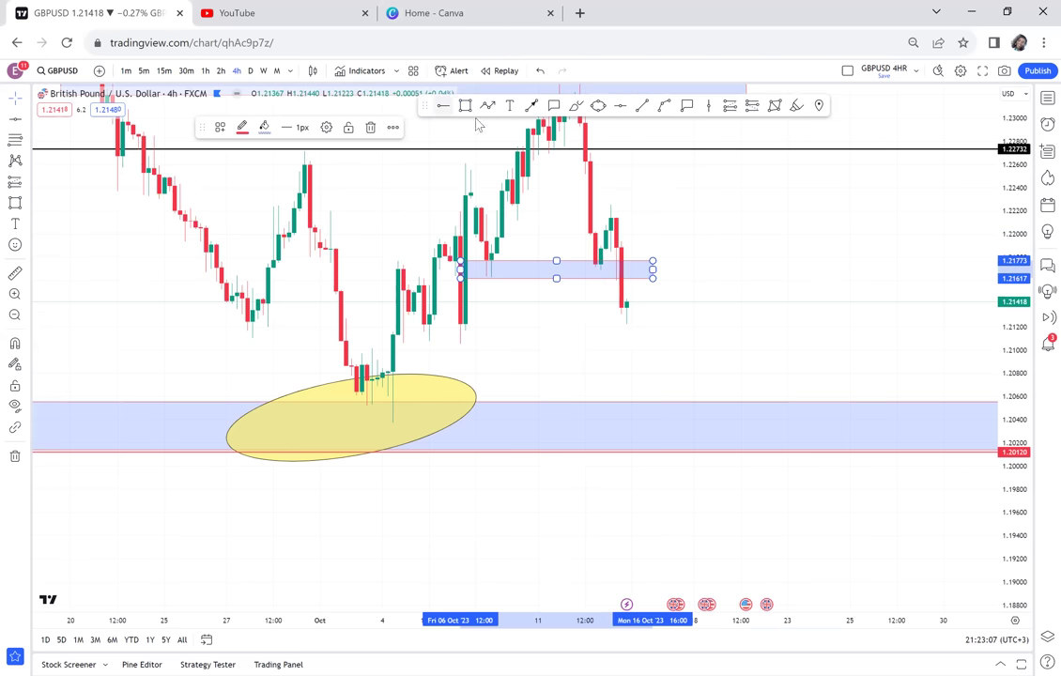
Step: Place a horizontal ray at about 1.22204, starting on 12 Oct, near the latest pullback high
{"action": "left_click", "coordinate": [569, 211]}
{"action": "key", "text": "alt+j"}
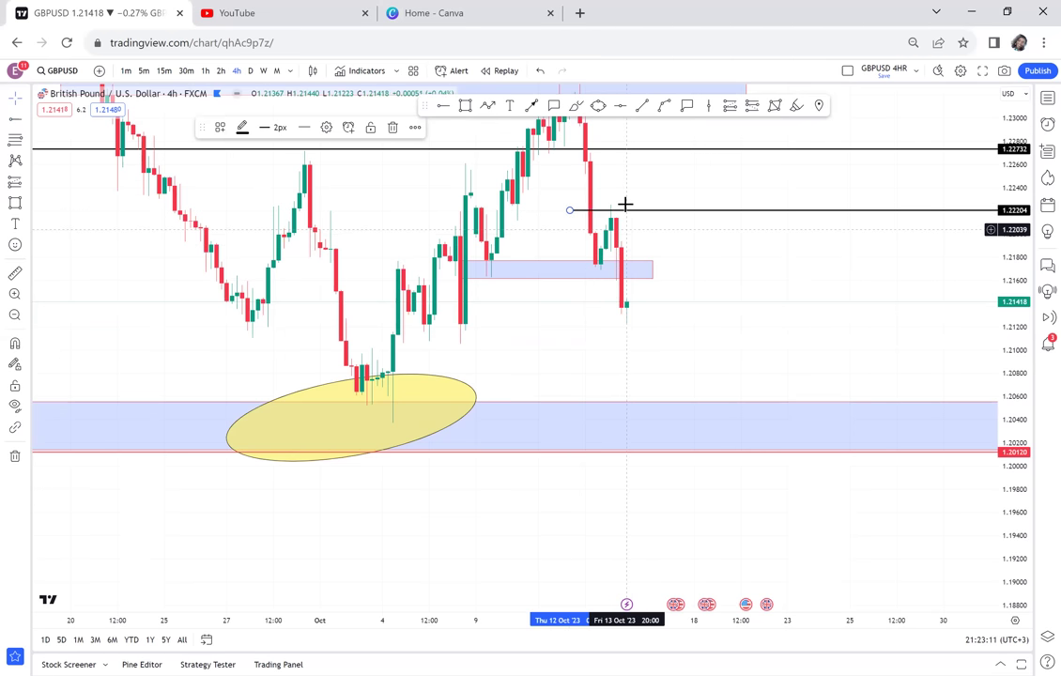
Step: Move the small support rectangle down beneath the latest candle, spanning about 1.21236 to 1.21066, and extend it to 17 Oct
{"action": "left_click", "coordinate": [626, 273]}
{"action": "left_click_drag", "start_coordinate": [633, 275], "coordinate": [623, 338]}
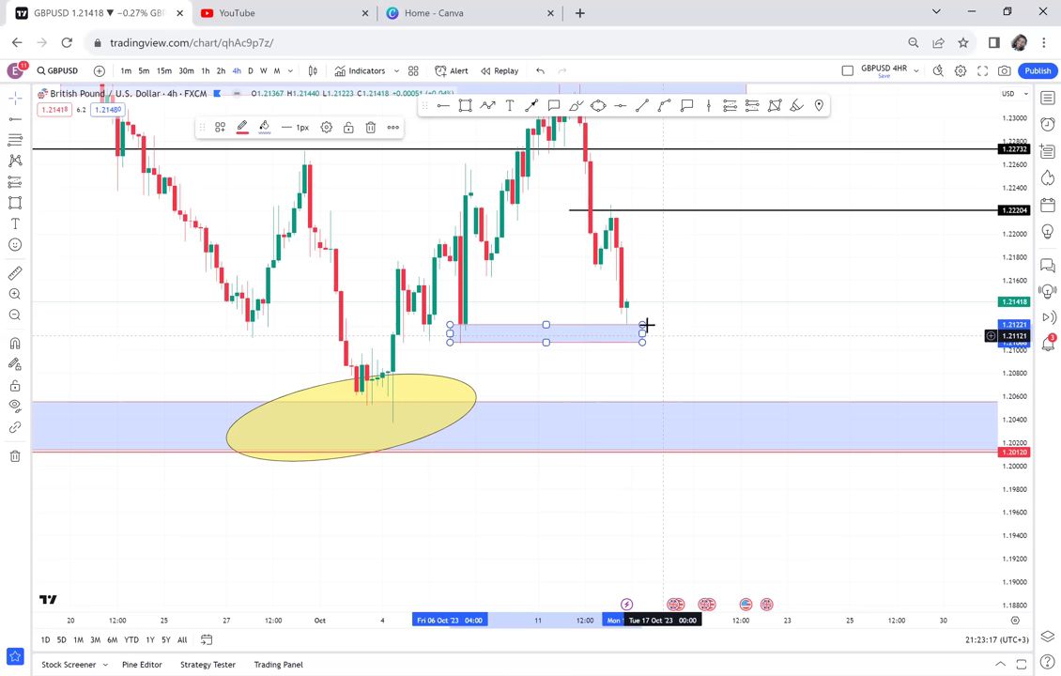
{"action": "left_click_drag", "start_coordinate": [670, 322], "coordinate": [703, 310]}
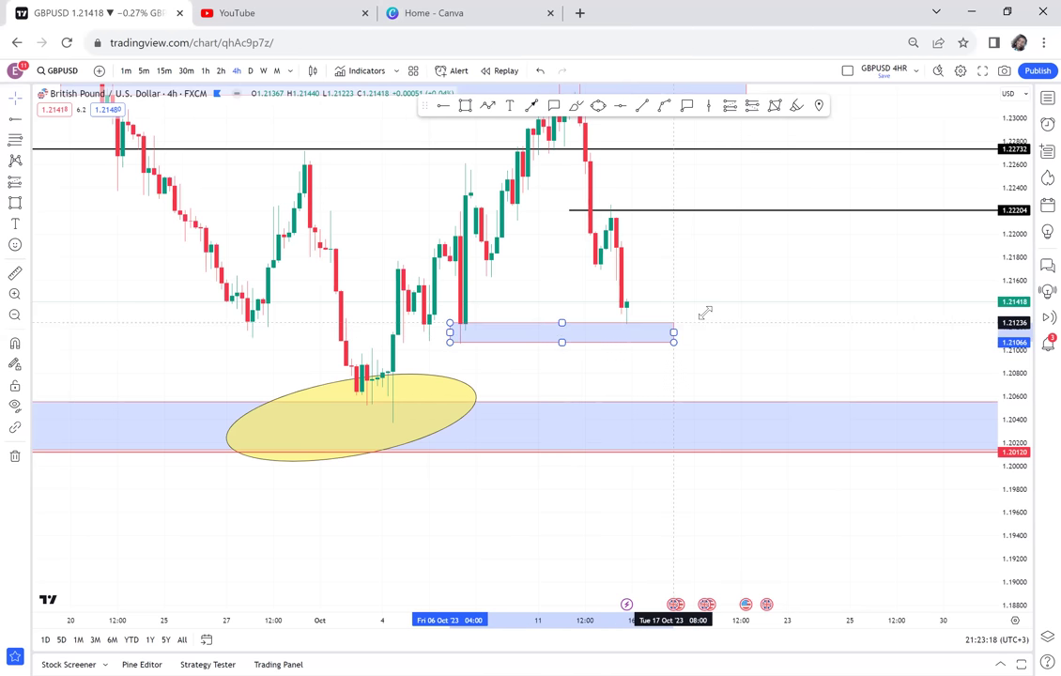
{"action": "left_click", "coordinate": [722, 380]}
Step: Delete the resistance rectangle drawn across the October swing high
{"action": "scroll", "coordinate": [719, 381], "scroll_direction": "down", "scroll_amount": 2}
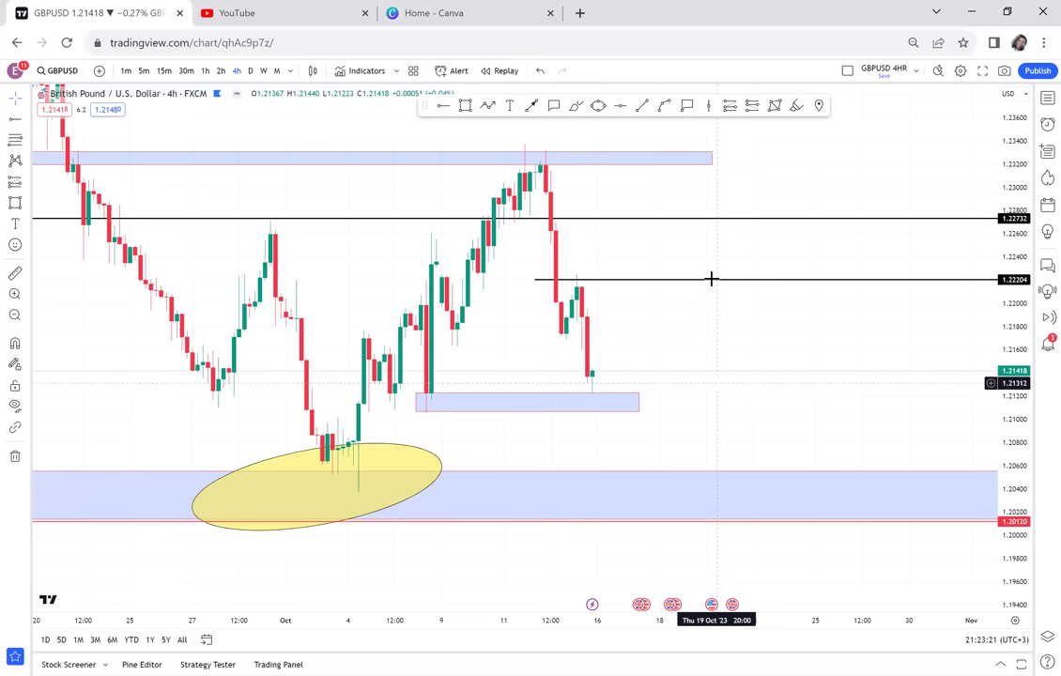
{"action": "scroll", "coordinate": [668, 173], "scroll_direction": "down", "scroll_amount": 1}
{"action": "left_click", "coordinate": [664, 167]}
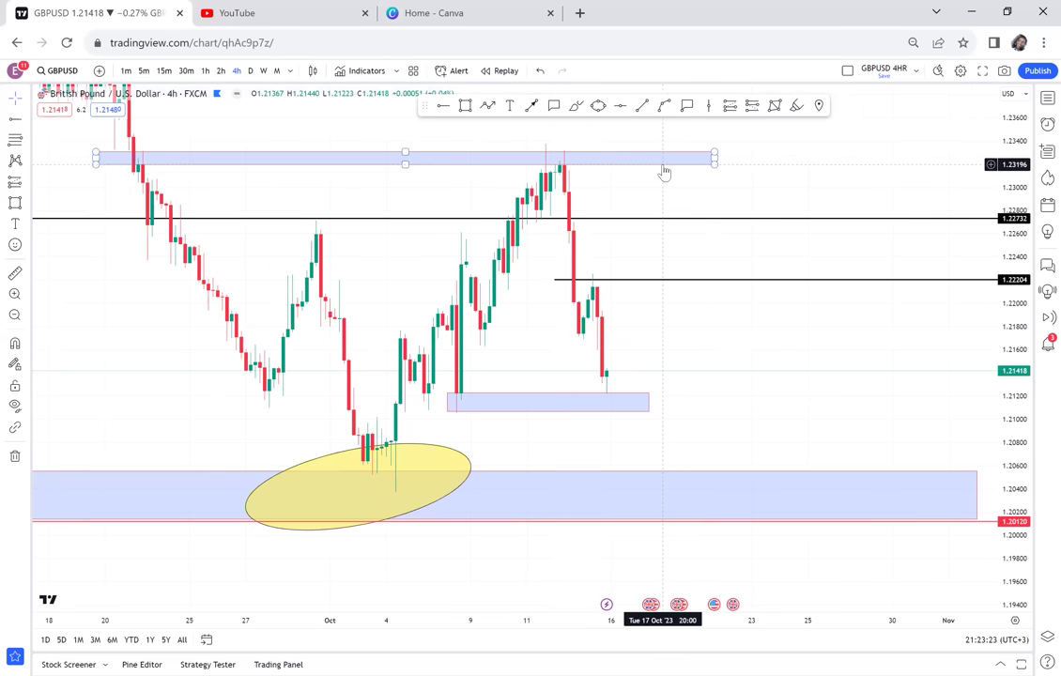
{"action": "type", "text": "\\"}
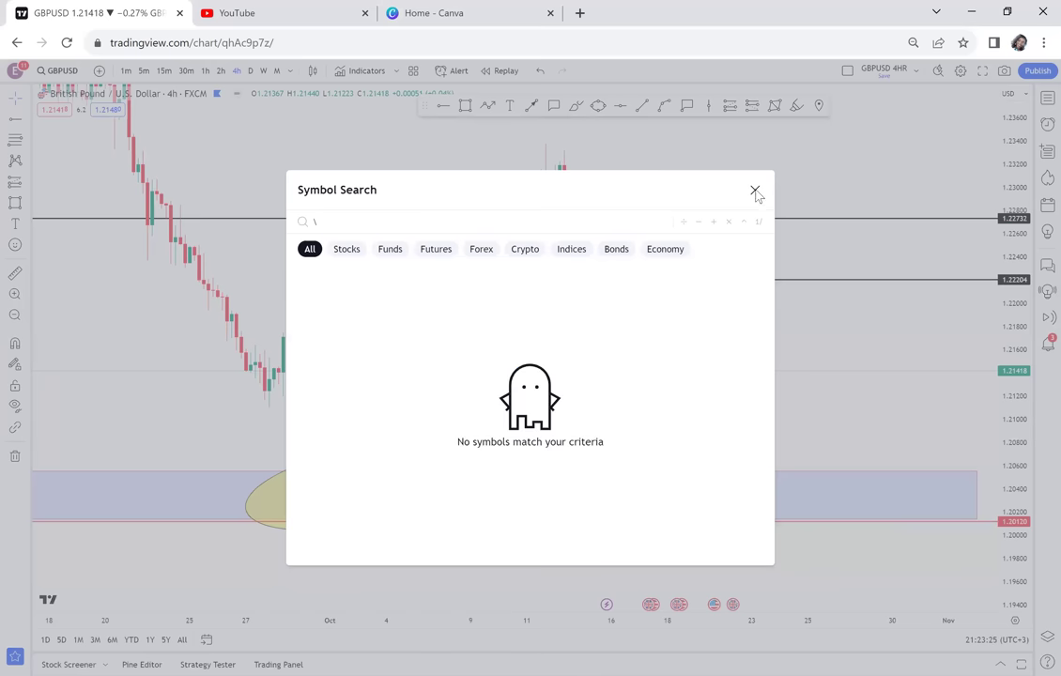
{"action": "left_click", "coordinate": [754, 192]}
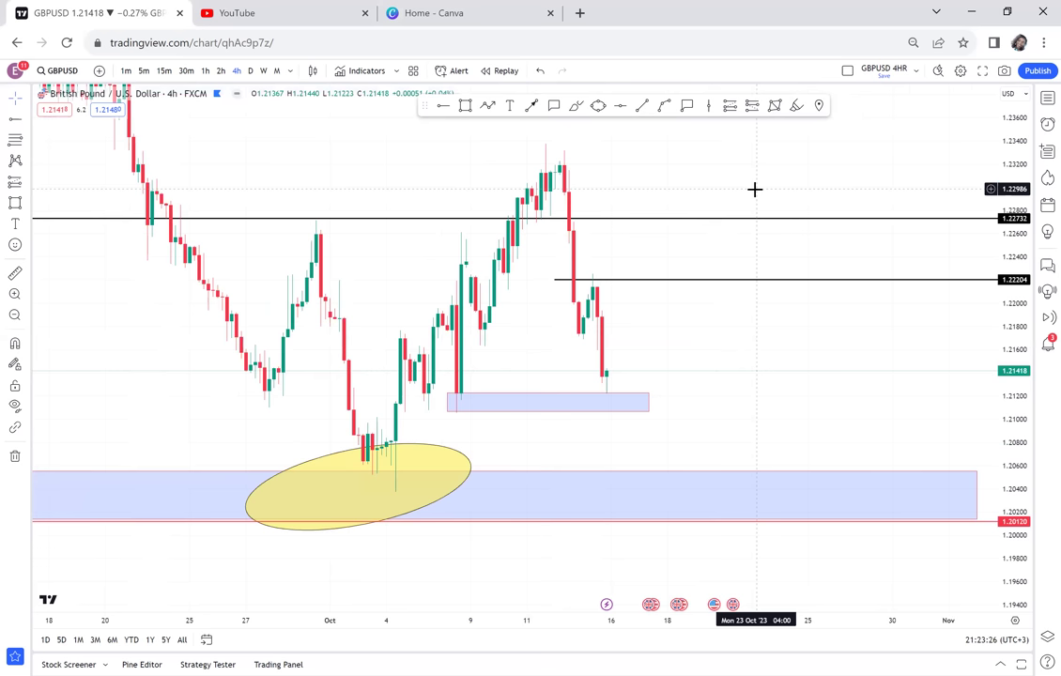
Step: Delete the two black horizontal rays at 1.22732 and 1.22204
{"action": "left_click", "coordinate": [669, 217]}
{"action": "key", "text": "Delete"}
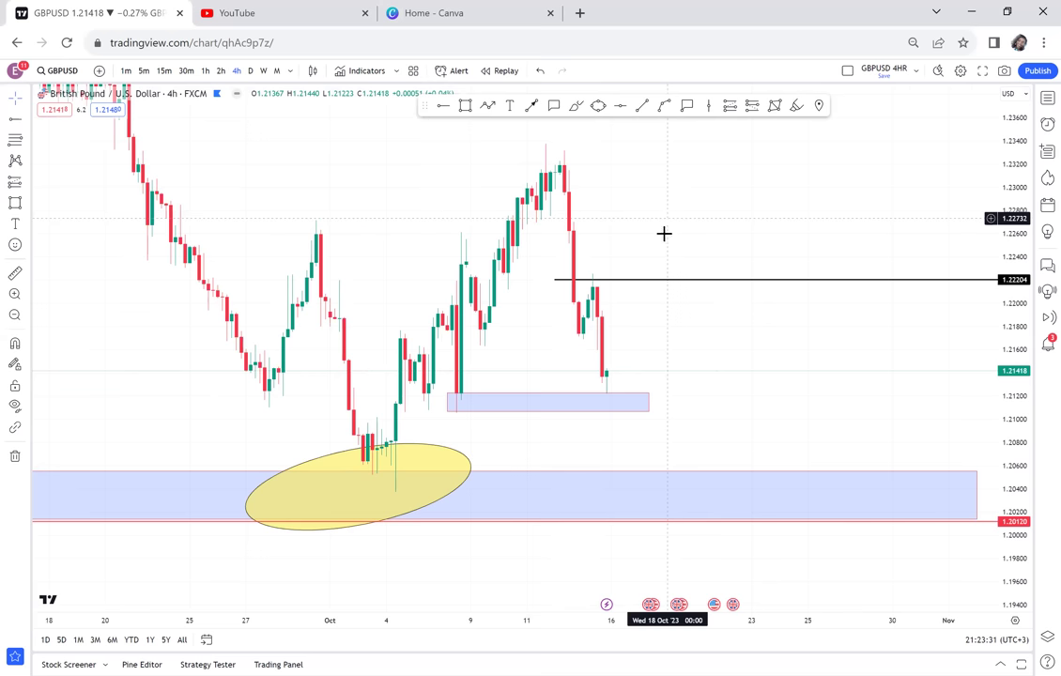
{"action": "left_click", "coordinate": [636, 281]}
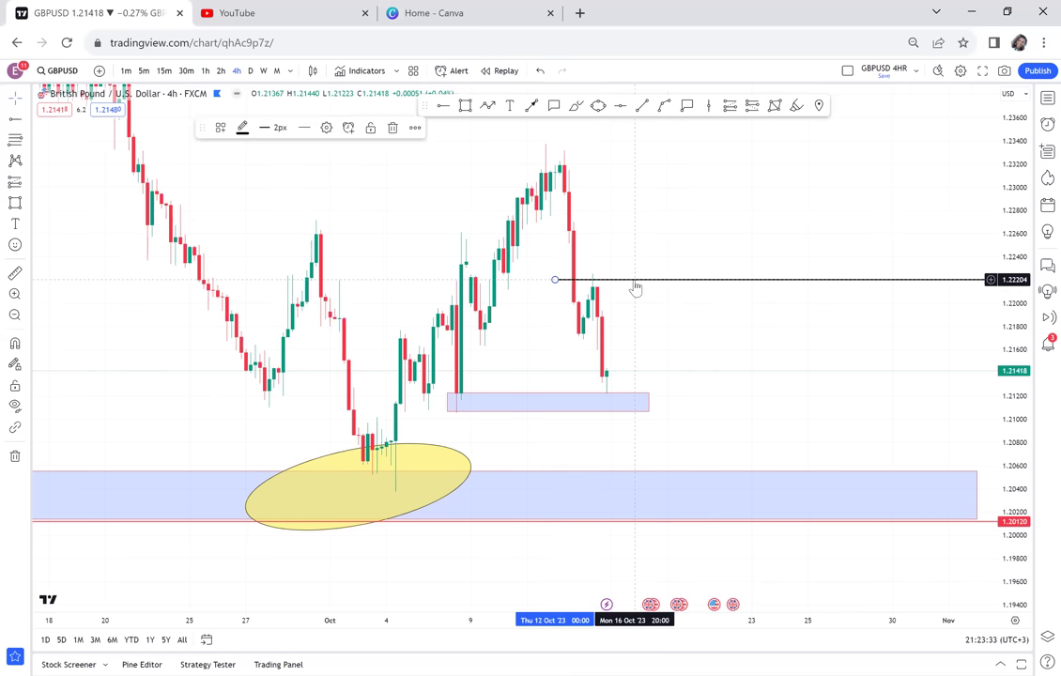
{"action": "key", "text": "Delete"}
Step: Place a horizontal line at 1.23367, on the October swing high
{"action": "left_click", "coordinate": [620, 106]}
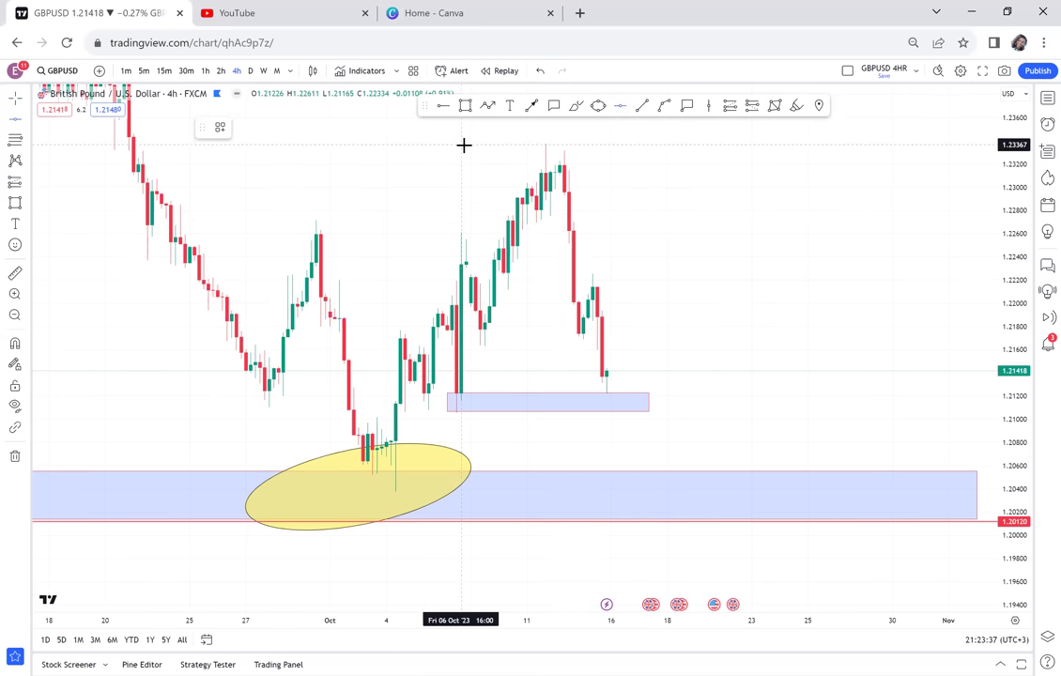
{"action": "left_click", "coordinate": [516, 144]}
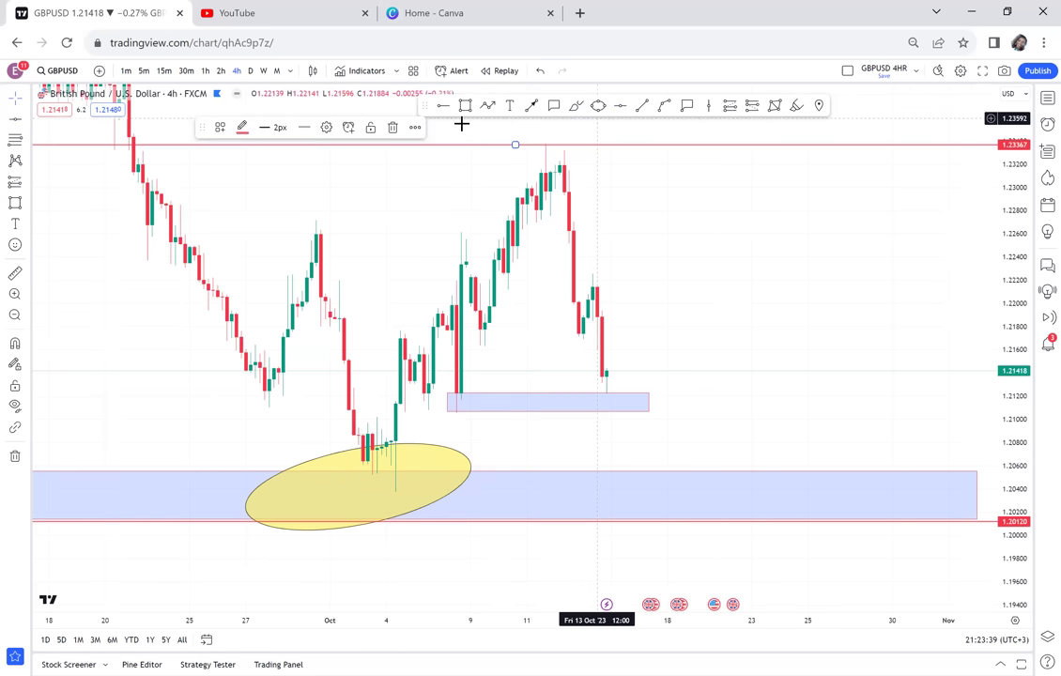
Step: Delete the yellow ellipse marking the October low in the support zone
{"action": "left_click", "coordinate": [434, 447]}
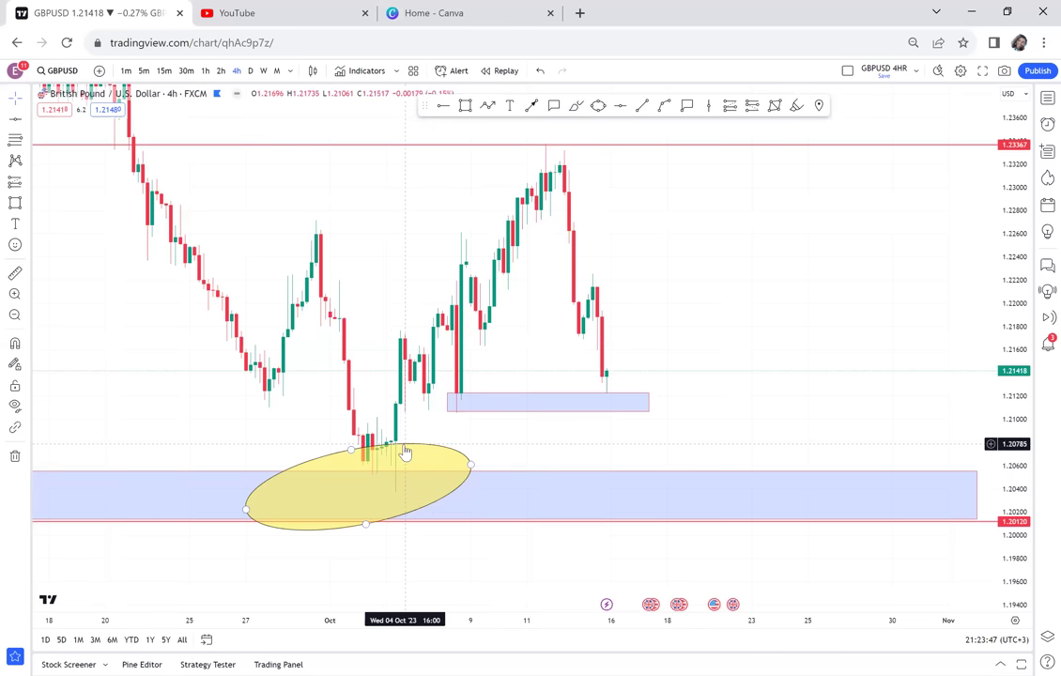
{"action": "left_click", "coordinate": [404, 443]}
{"action": "key", "text": "Delete"}
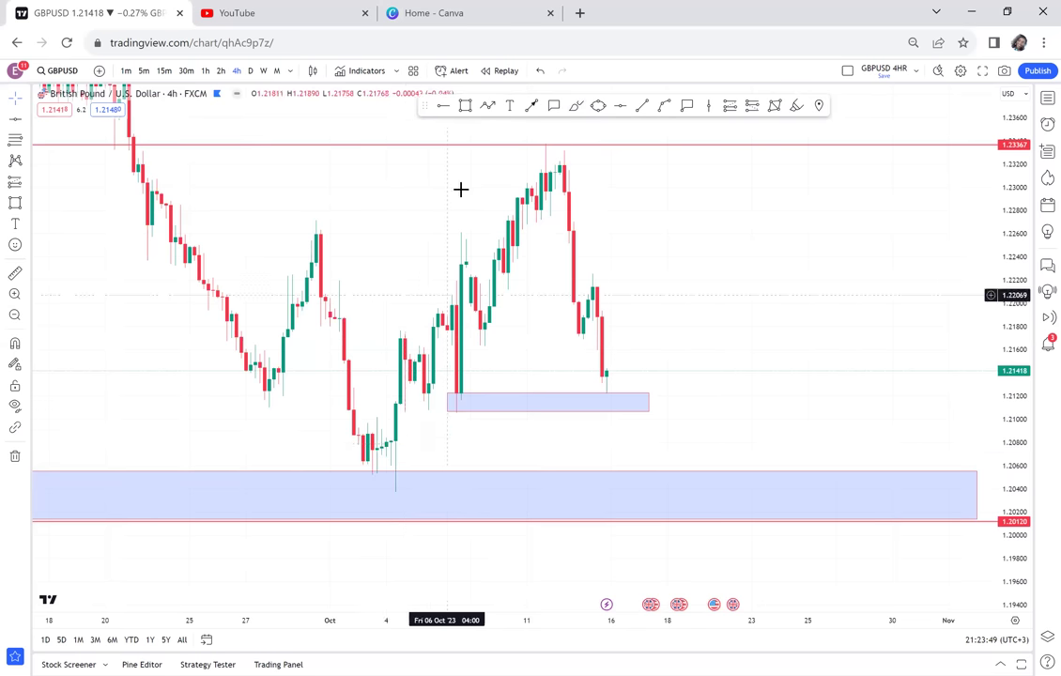
Step: Draw a yellow ellipse around the 6 October low at the start of the small support rectangle
{"action": "left_click", "coordinate": [598, 105]}
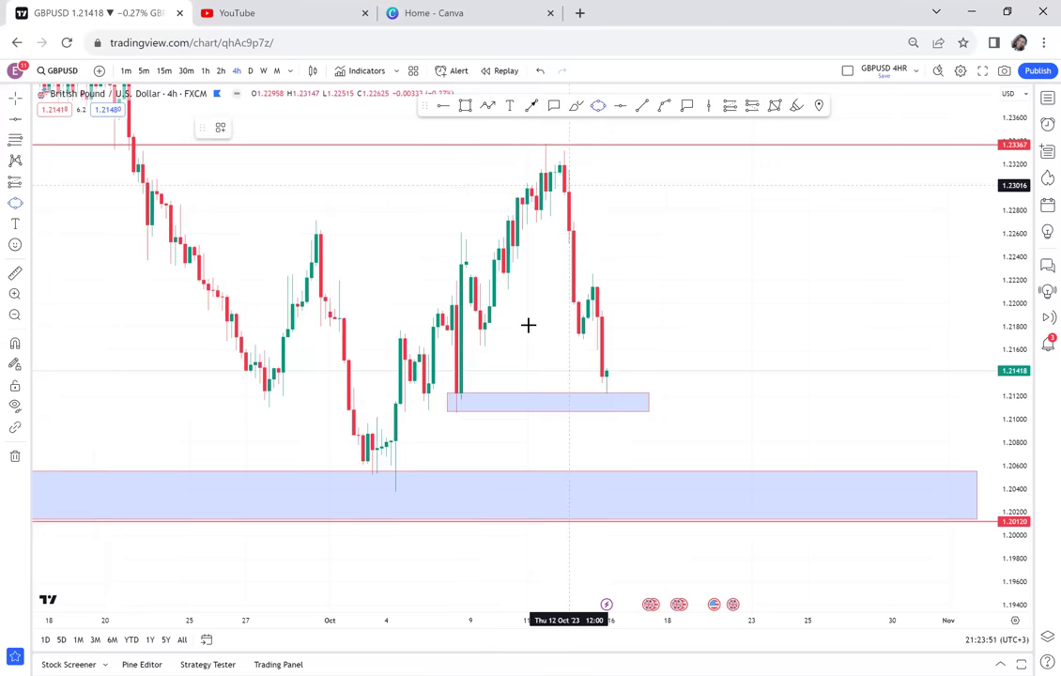
{"action": "left_click", "coordinate": [442, 404]}
{"action": "left_click", "coordinate": [471, 390]}
{"action": "left_click", "coordinate": [483, 400]}
Step: Draw a second yellow ellipse around the 13 October low touching the small support rectangle
{"action": "left_click", "coordinate": [598, 106]}
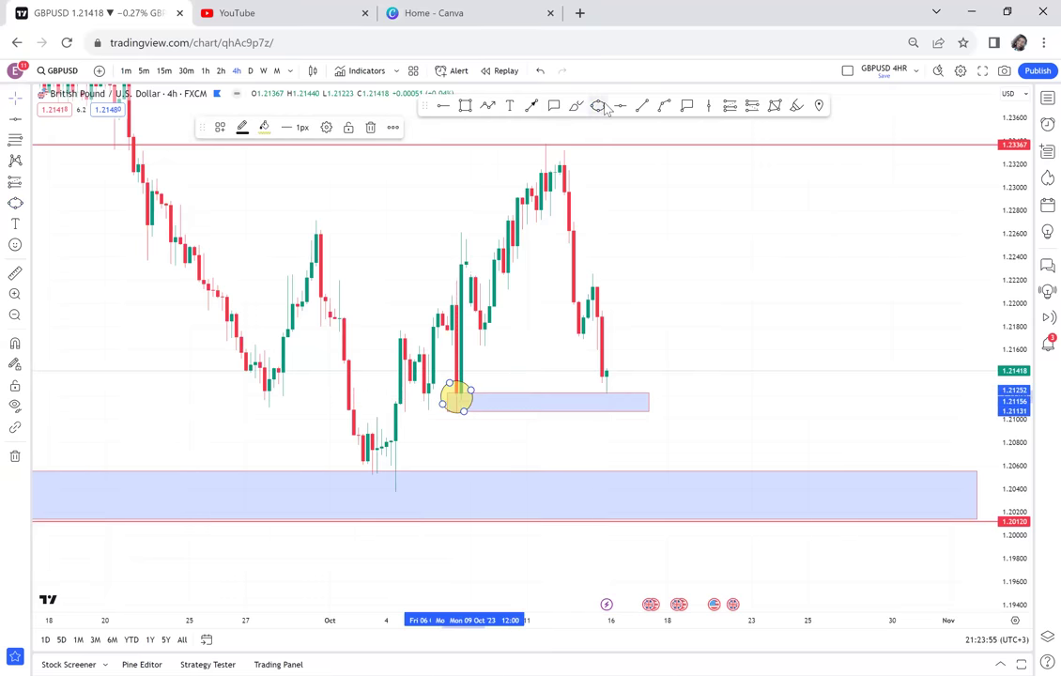
{"action": "left_click", "coordinate": [583, 392]}
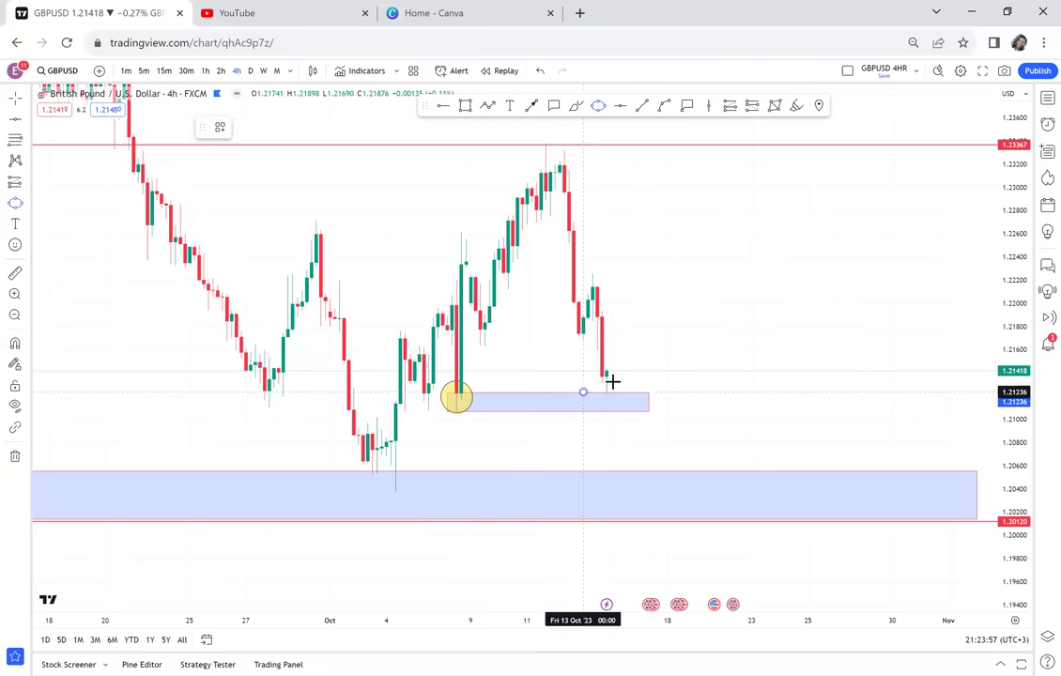
{"action": "left_click", "coordinate": [630, 391]}
{"action": "left_click", "coordinate": [636, 397]}
Step: Examine the two circled lows on the daily chart, and return to the 4-hour timeframe
{"action": "left_click_drag", "start_coordinate": [665, 386], "coordinate": [692, 373]}
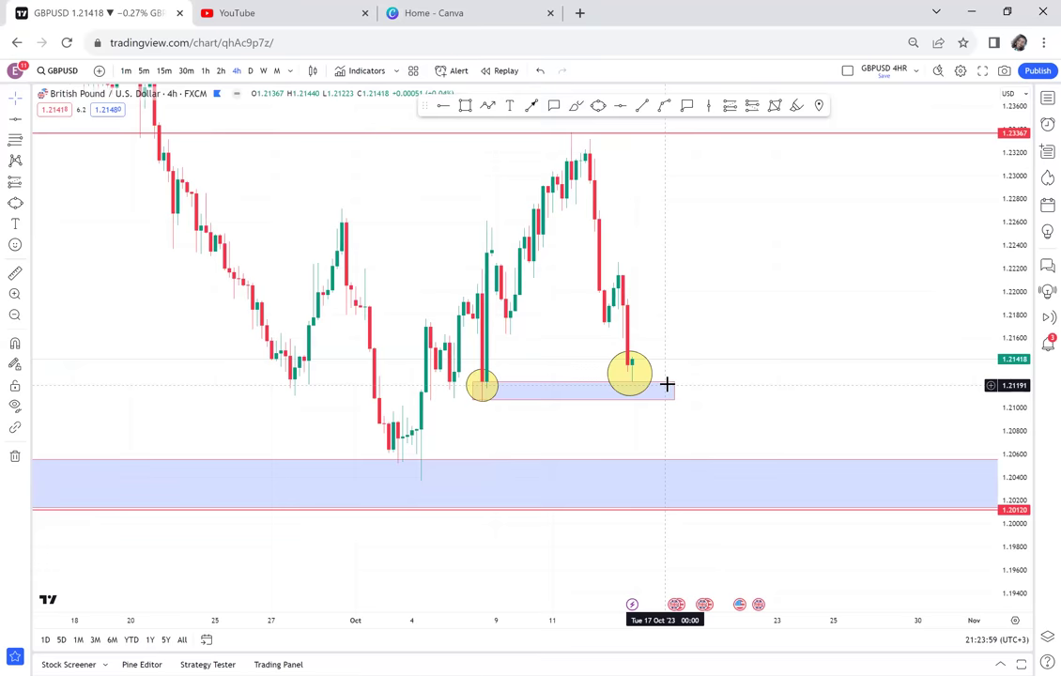
{"action": "left_click", "coordinate": [250, 72]}
{"action": "scroll", "coordinate": [330, 312], "scroll_direction": "up", "scroll_amount": 5}
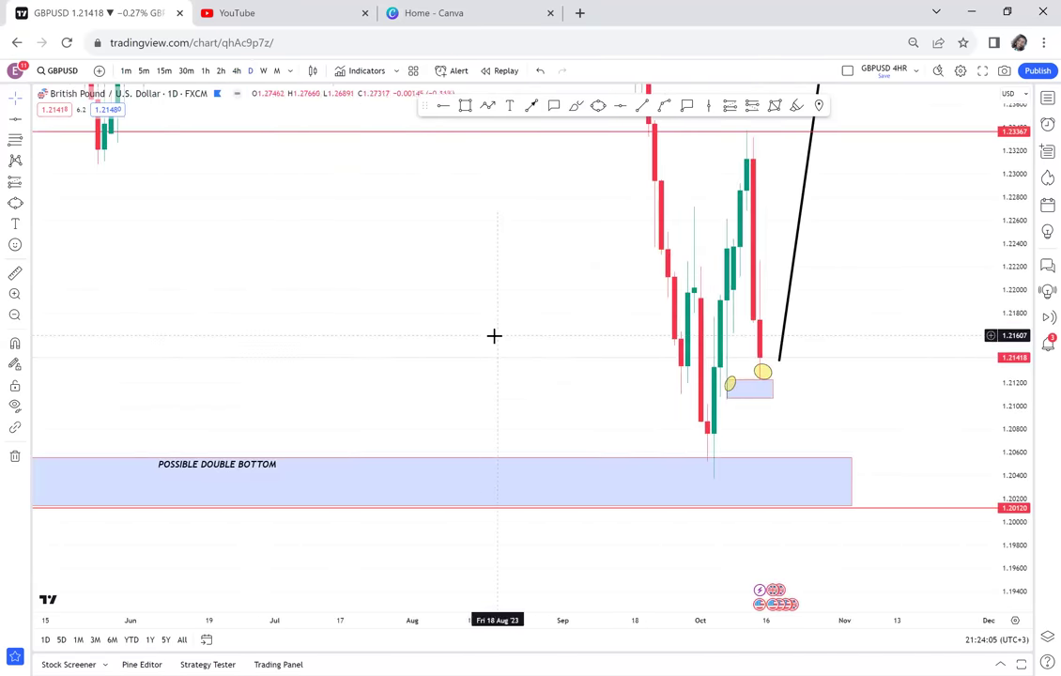
{"action": "scroll", "coordinate": [362, 336], "scroll_direction": "up", "scroll_amount": 2}
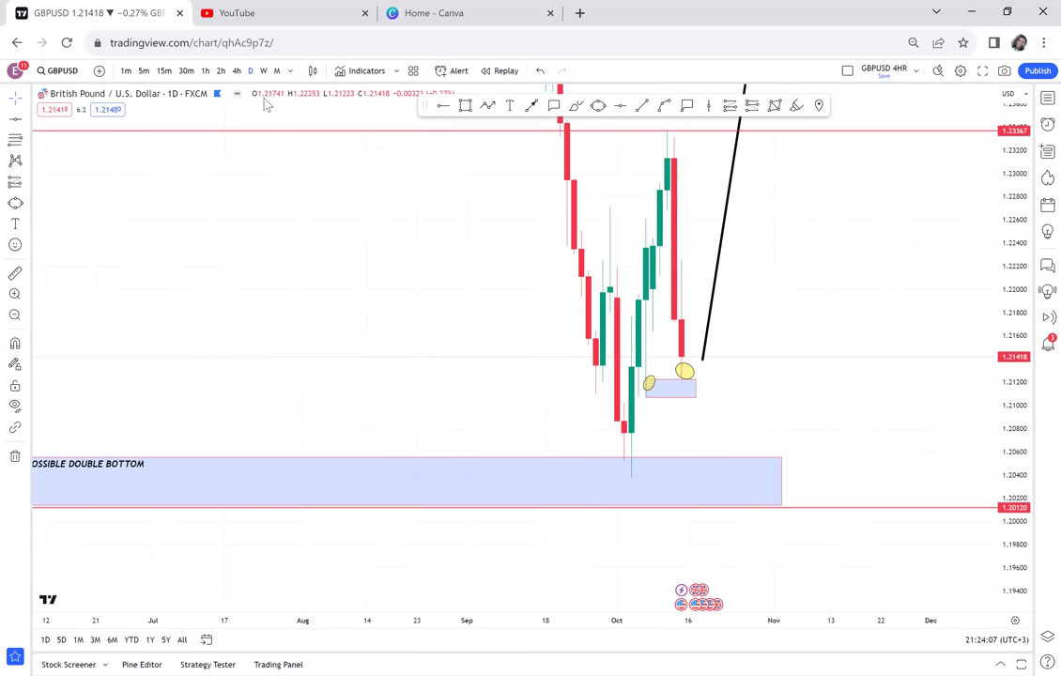
{"action": "left_click", "coordinate": [239, 73]}
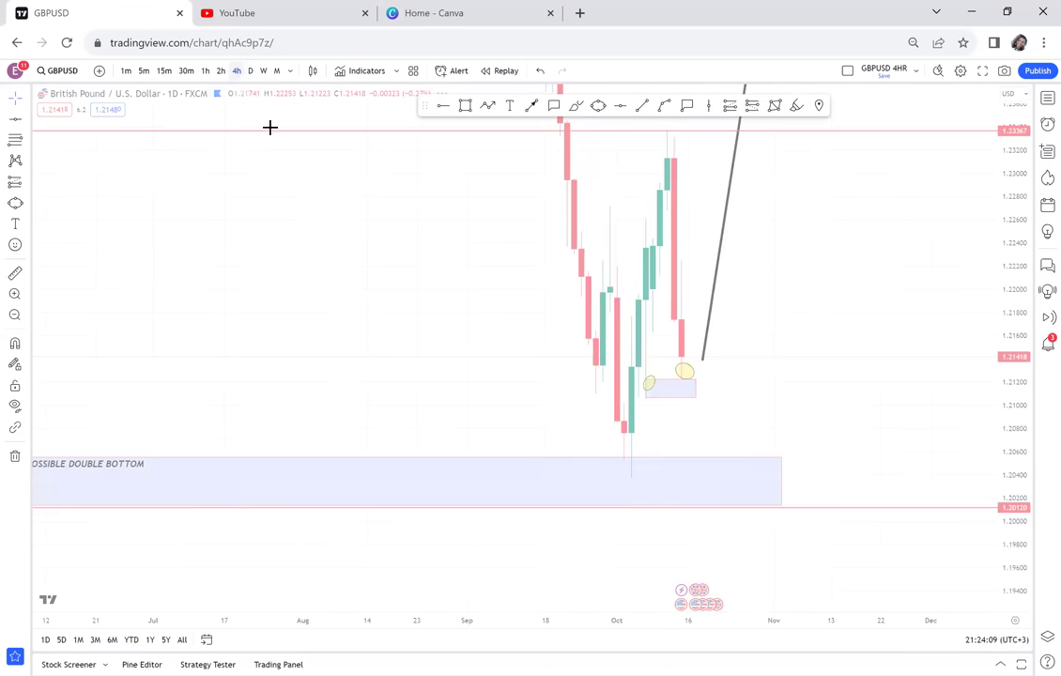
{"action": "scroll", "coordinate": [399, 317], "scroll_direction": "down", "scroll_amount": 1}
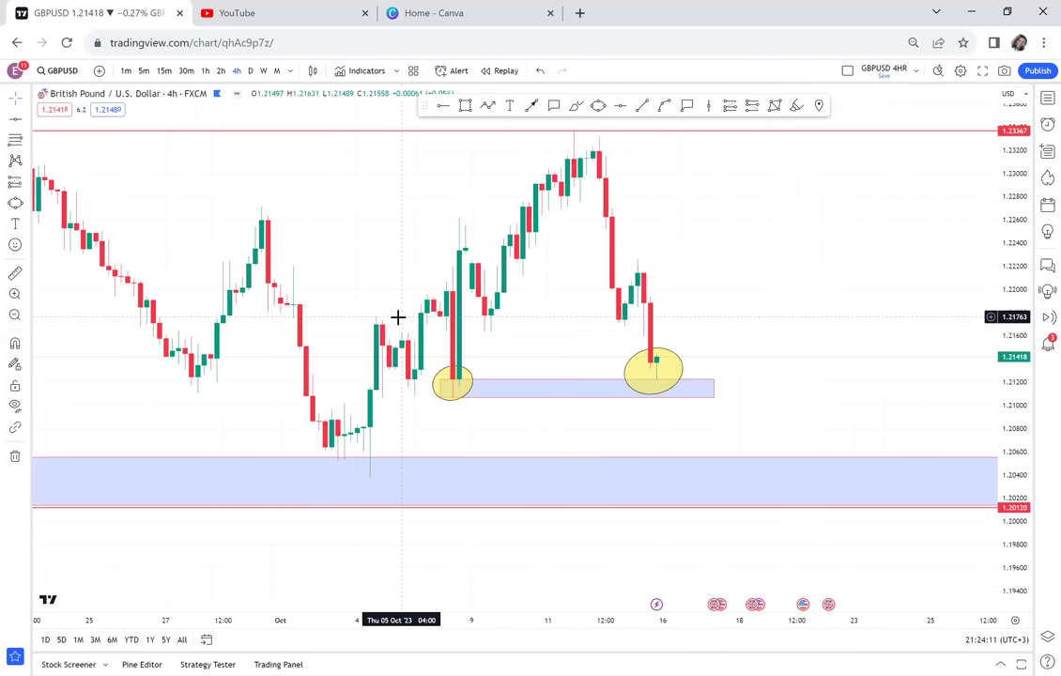
Step: Measure the range from the double-bottom low to the 1.23367 line and place a horizontal line at its midpoint, 1.22189
{"action": "left_click_drag", "start_coordinate": [800, 272], "coordinate": [689, 284]}
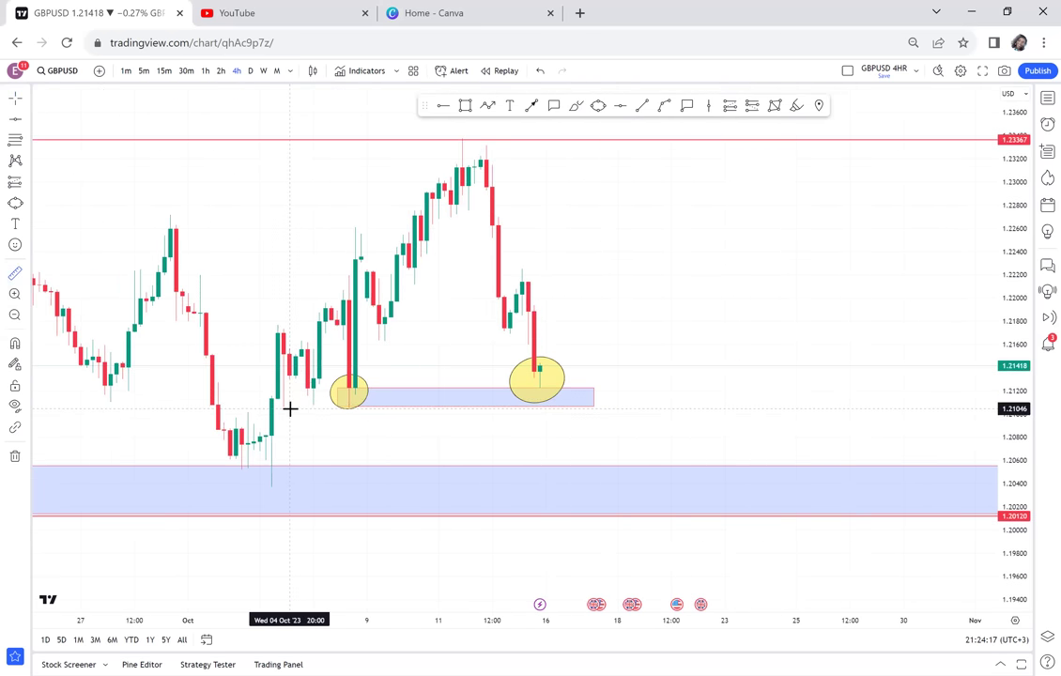
{"action": "left_click", "coordinate": [290, 408]}
{"action": "left_click", "coordinate": [729, 140]}
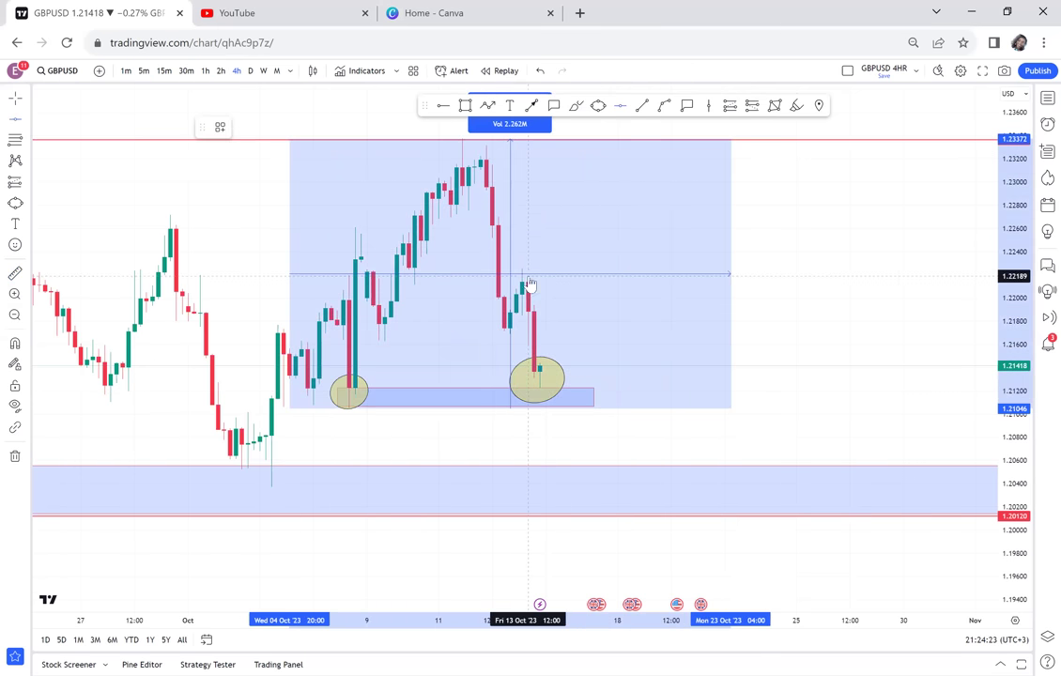
{"action": "key", "text": "alt+h"}
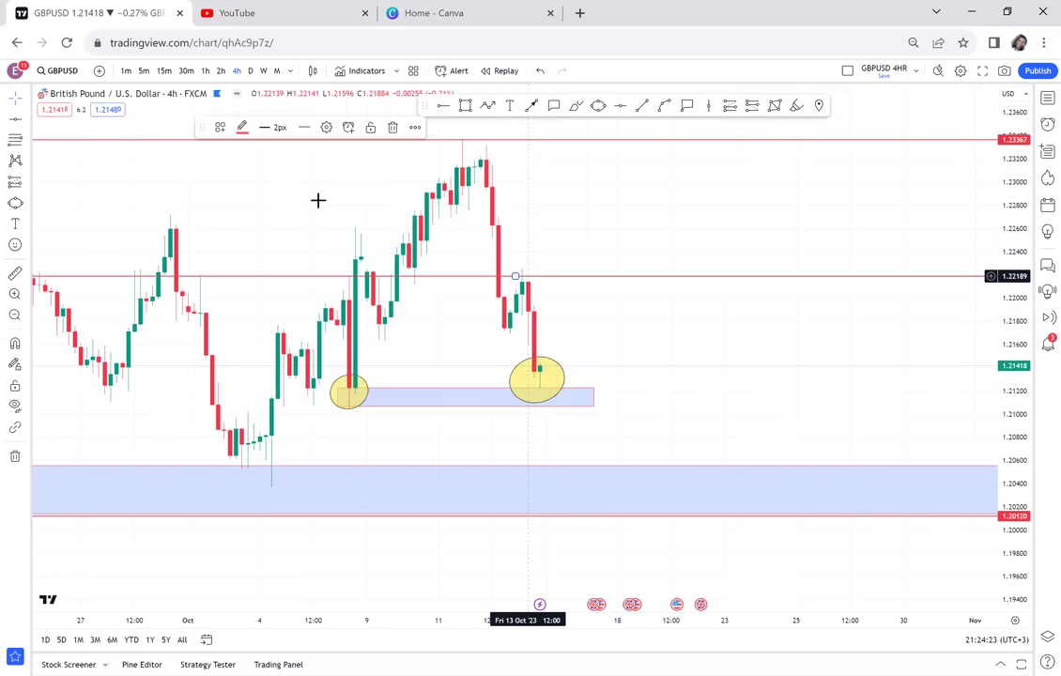
Step: Colour the midpoint horizontal line at 1.22189 green
{"action": "left_click", "coordinate": [242, 130]}
{"action": "left_click", "coordinate": [282, 165]}
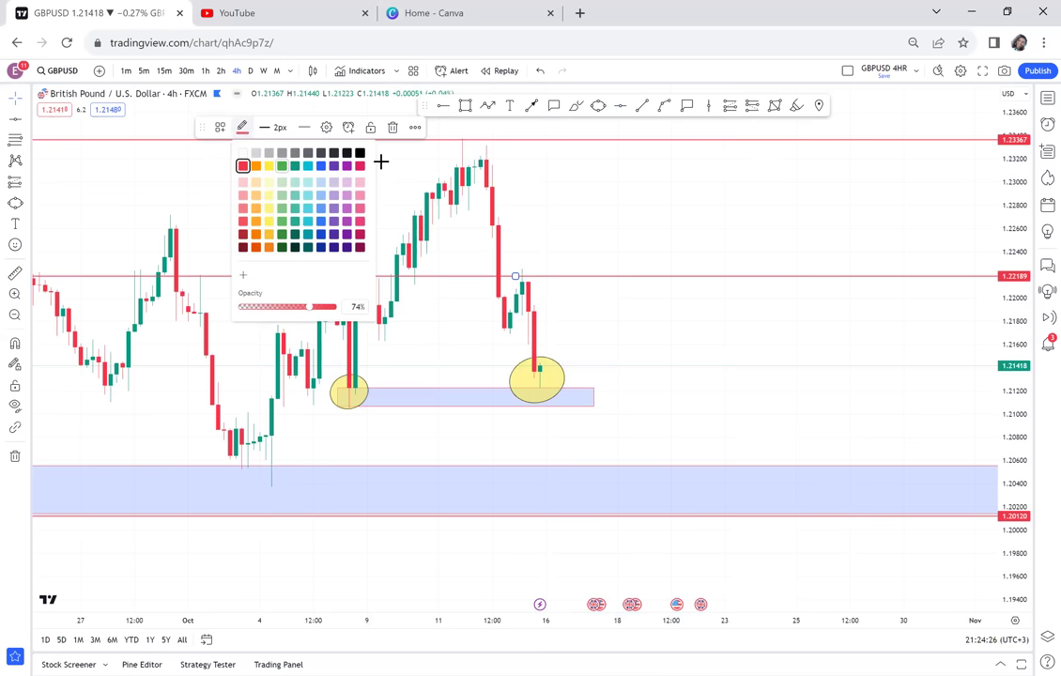
{"action": "left_click", "coordinate": [378, 162]}
Step: Draw a yellow ellipse around the 13 October pullback high at the green midpoint line
{"action": "left_click", "coordinate": [598, 106]}
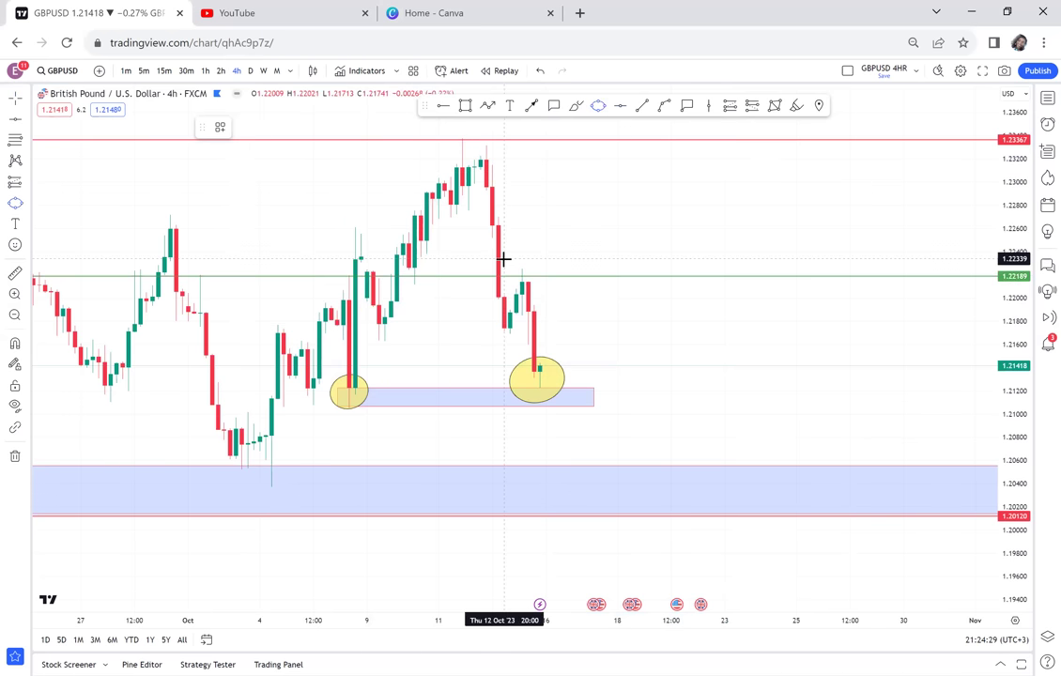
{"action": "left_click", "coordinate": [503, 259]}
{"action": "left_click", "coordinate": [546, 286]}
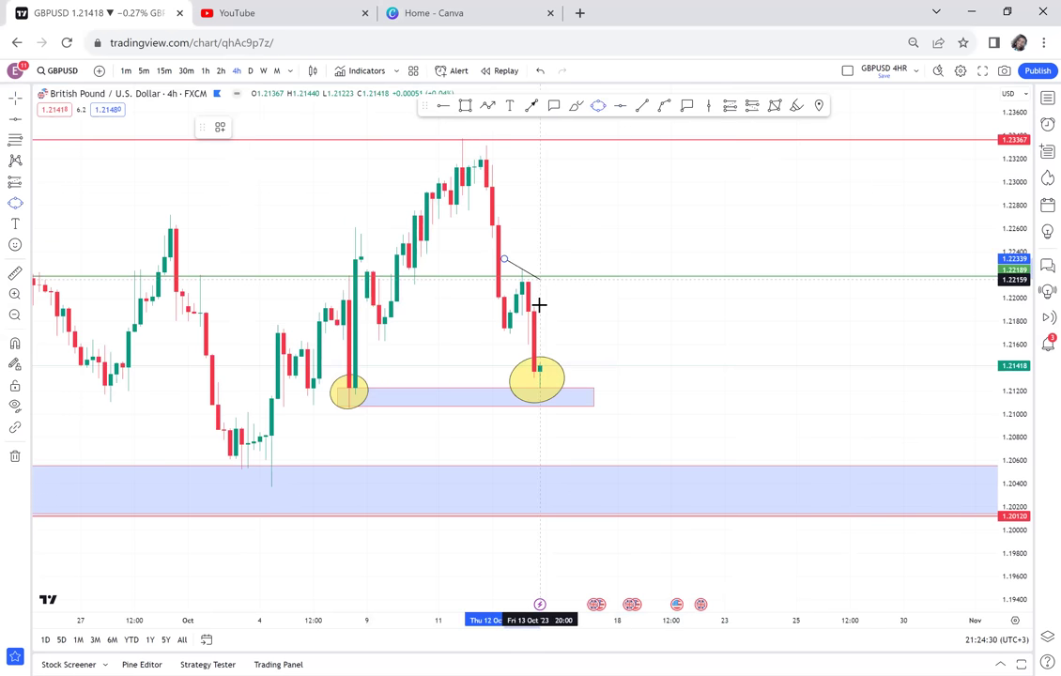
{"action": "left_click", "coordinate": [538, 303]}
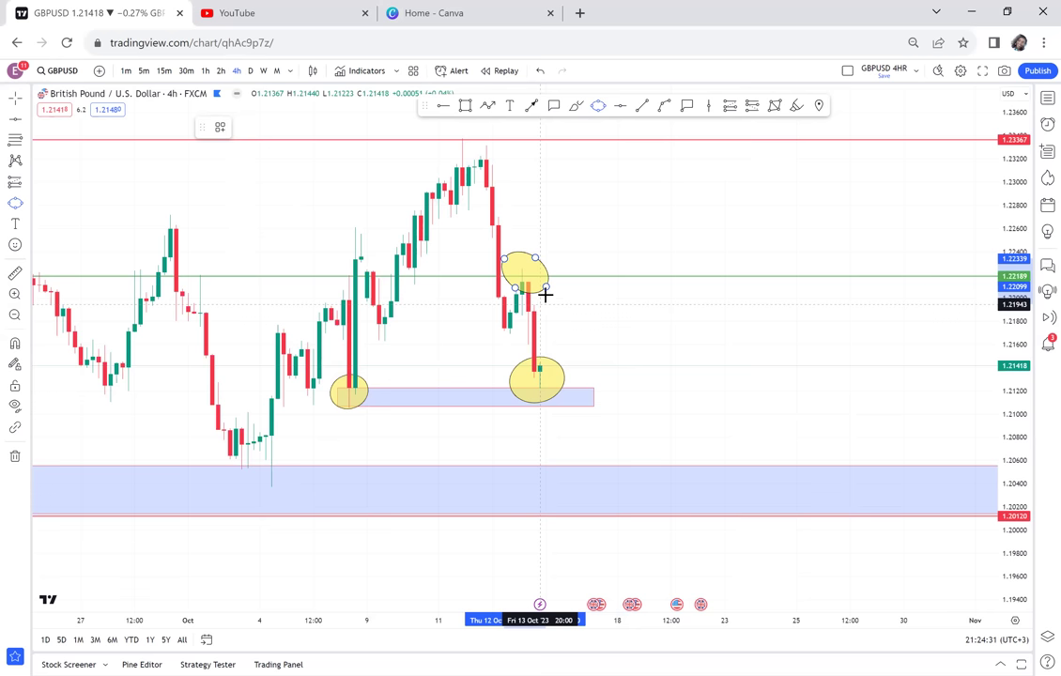
Step: Add a callout reading "RBS" that points to the ellipse on the midpoint line
{"action": "left_click", "coordinate": [554, 106]}
{"action": "left_click", "coordinate": [535, 271]}
{"action": "type", "text": "RB"}
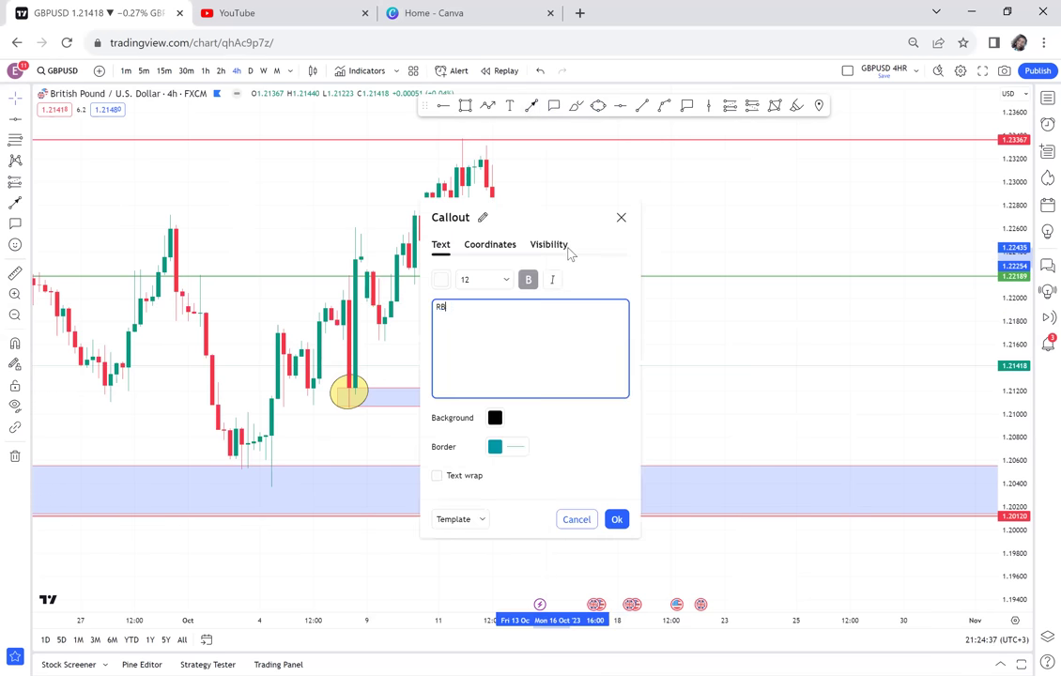
{"action": "type", "text": "S"}
{"action": "left_click", "coordinate": [735, 244]}
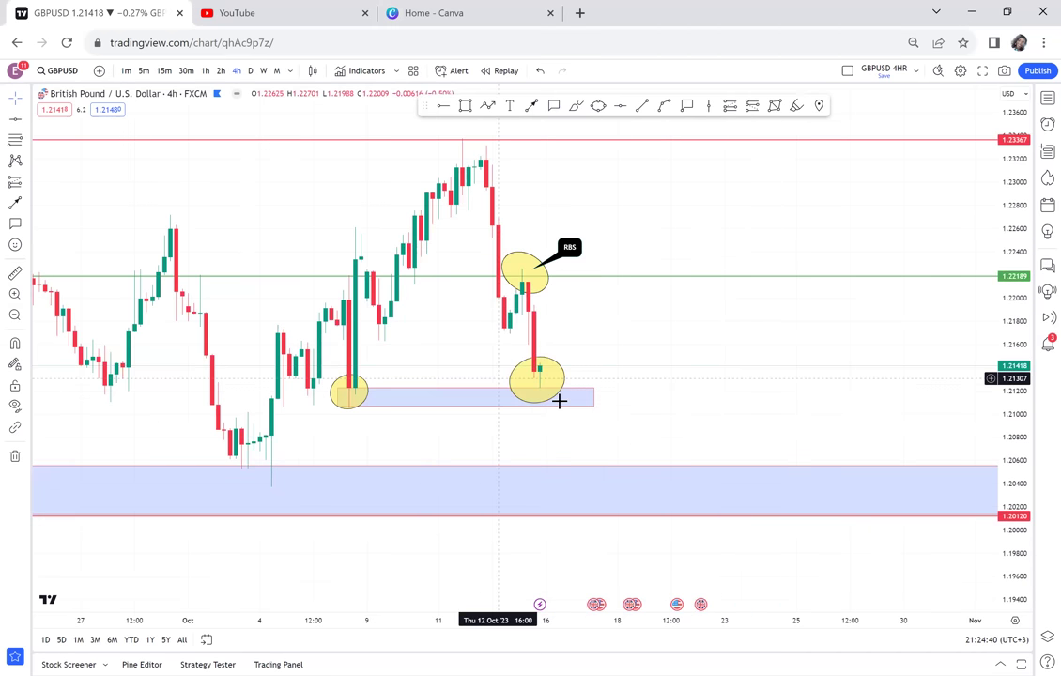
Step: Label the small support rectangle with the "POSSIBLE DOUBLE BOTTOM" text template at size 12, centred between the two circled lows
{"action": "left_click", "coordinate": [510, 109]}
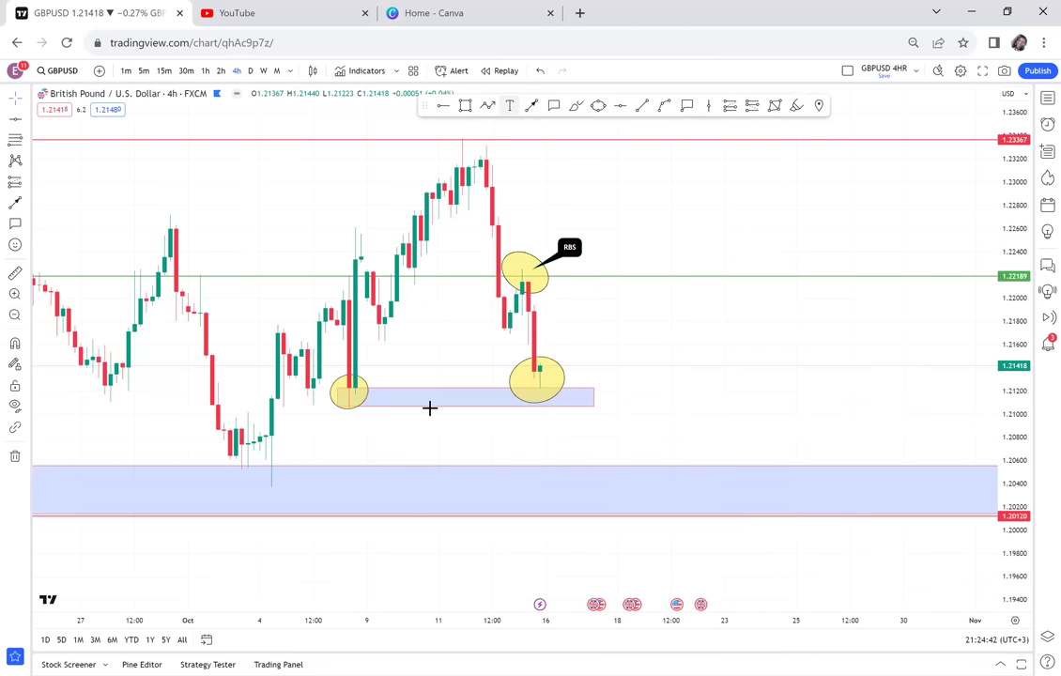
{"action": "left_click", "coordinate": [418, 392]}
{"action": "left_click", "coordinate": [482, 521]}
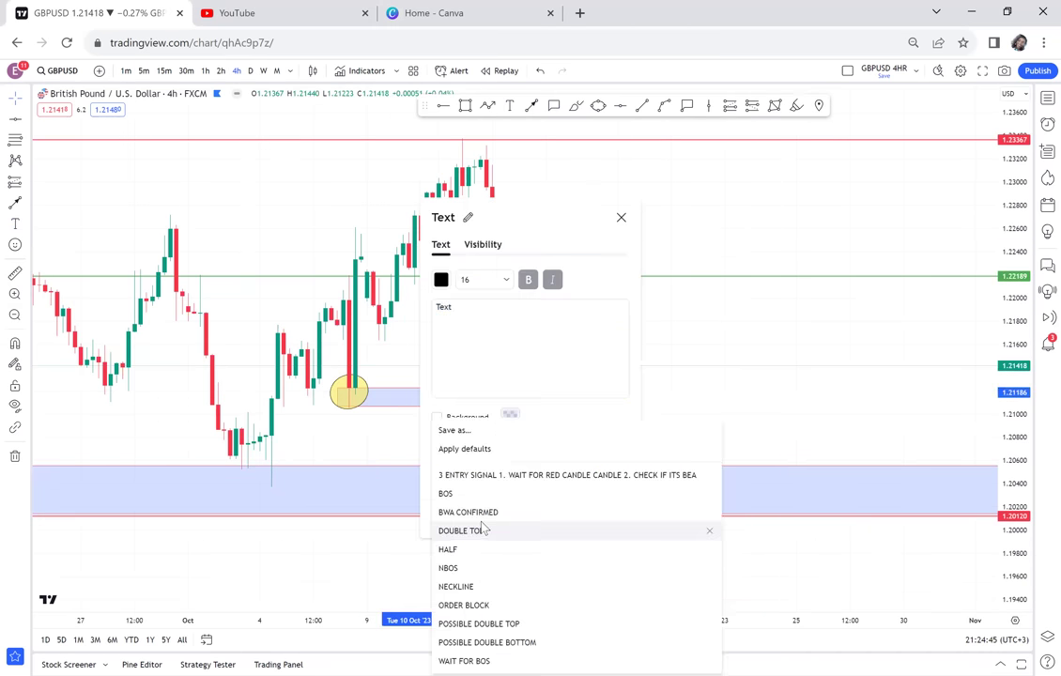
{"action": "left_click", "coordinate": [468, 646]}
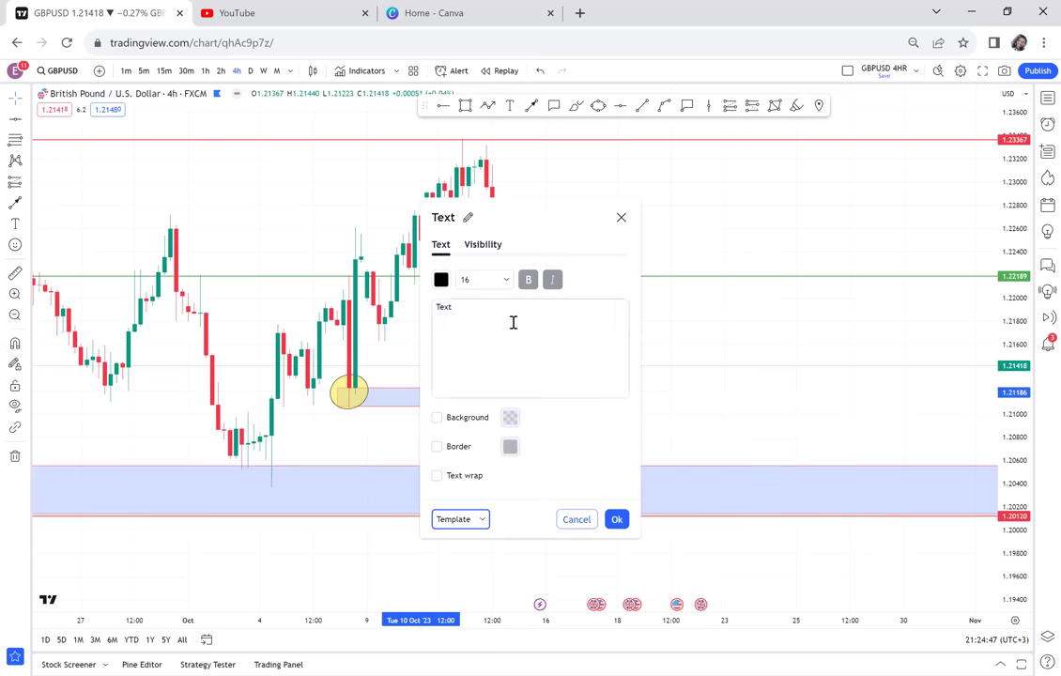
{"action": "left_click", "coordinate": [497, 281]}
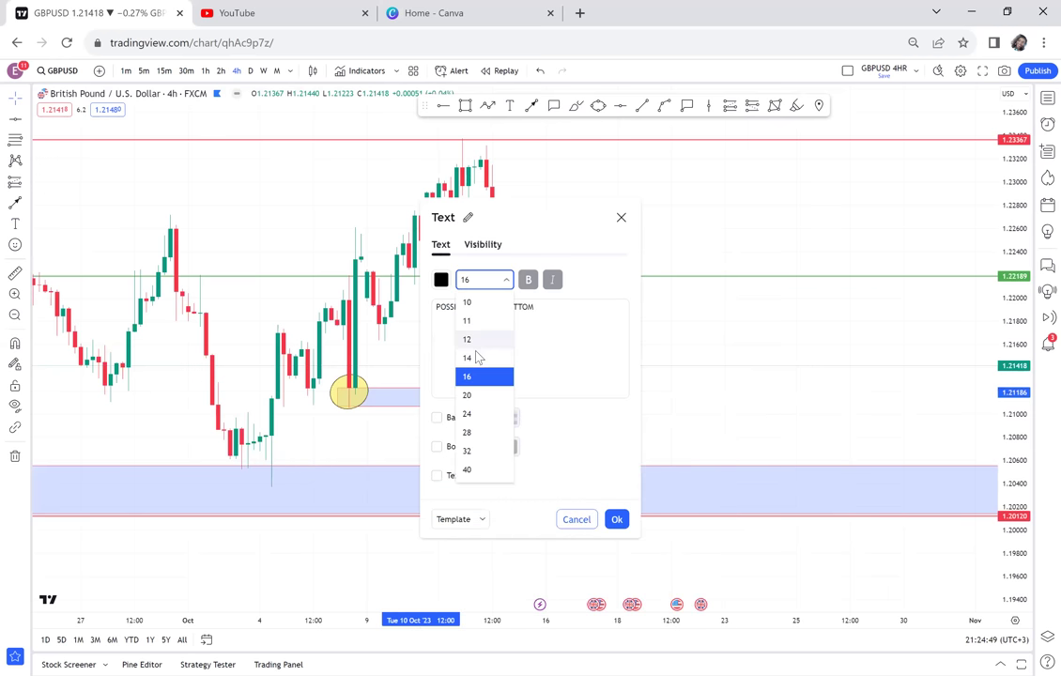
{"action": "left_click", "coordinate": [470, 340]}
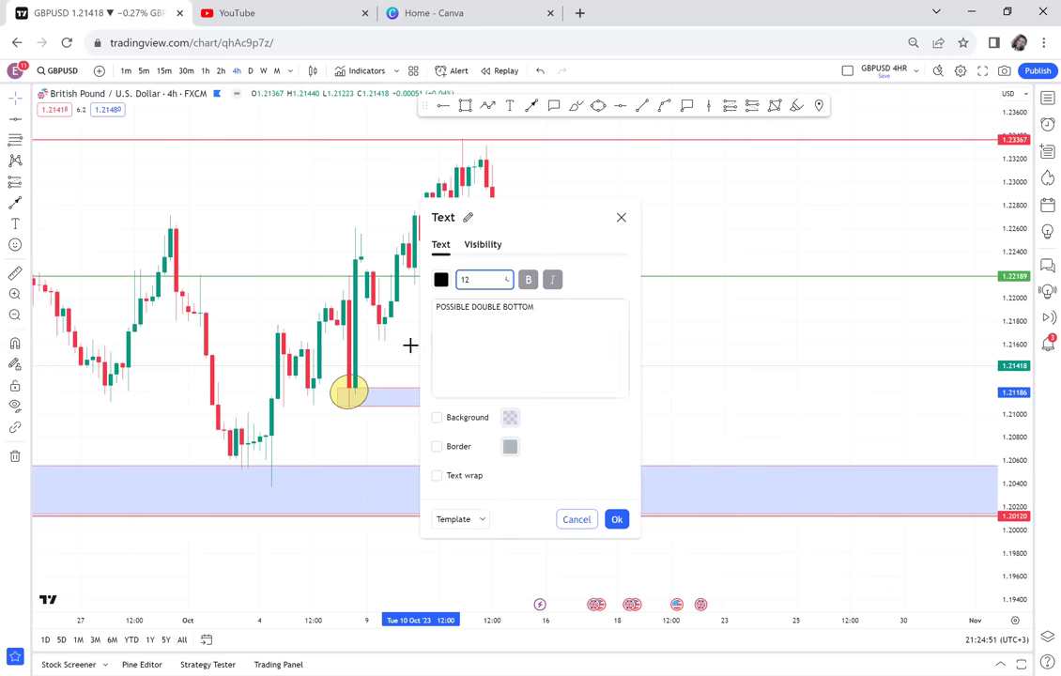
{"action": "left_click", "coordinate": [488, 248]}
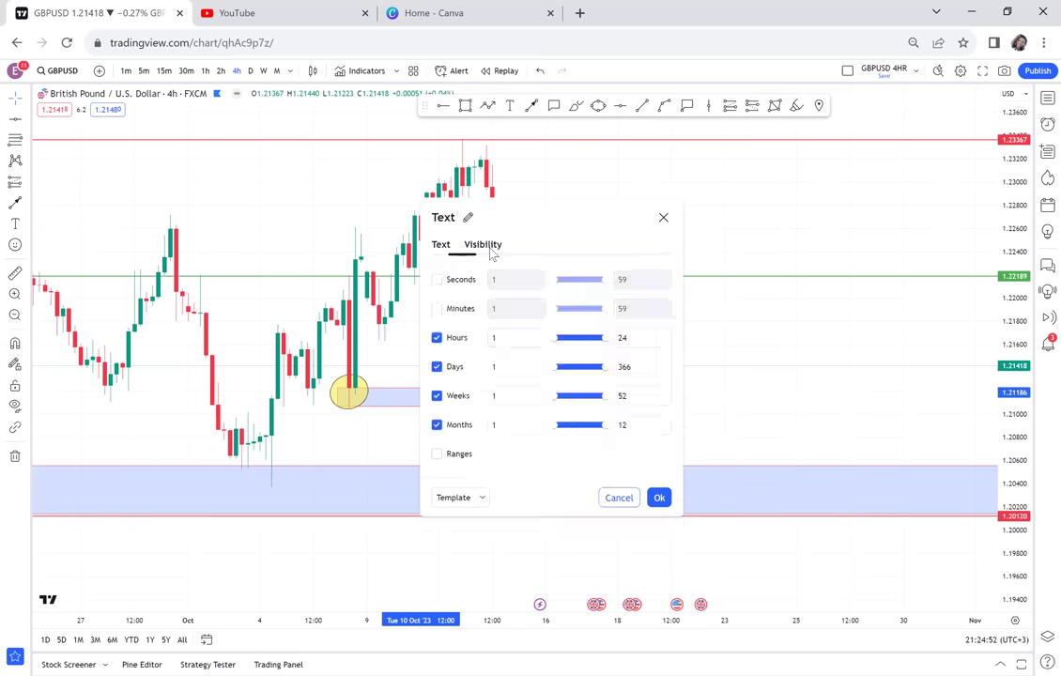
{"action": "left_click", "coordinate": [408, 339]}
{"action": "left_click", "coordinate": [444, 405]}
{"action": "left_click_drag", "start_coordinate": [443, 406], "coordinate": [421, 406]}
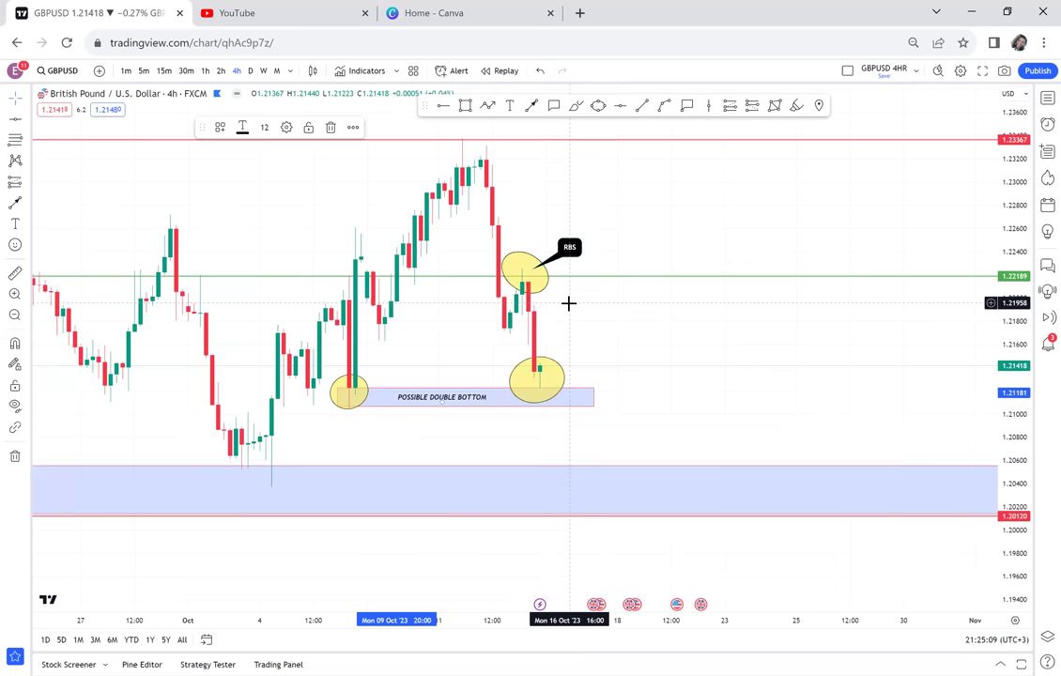
{"action": "left_click", "coordinate": [580, 226]}
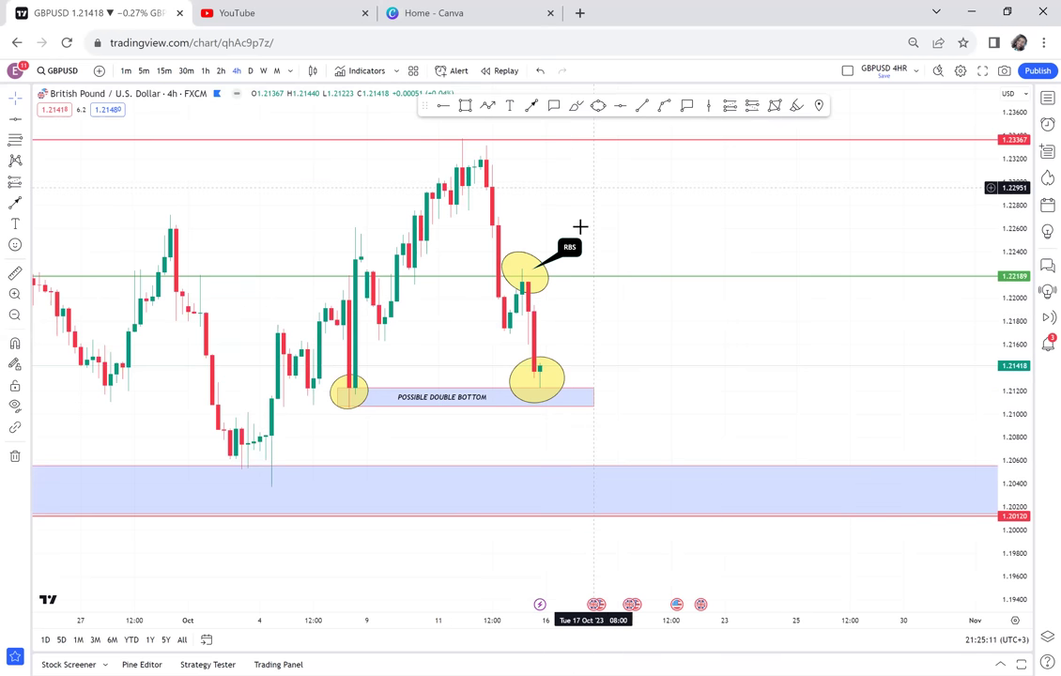
Step: Add a text label from the "NECKLINE" template just above the red 1.23367 line, over the swing high
{"action": "left_click_drag", "start_coordinate": [581, 226], "coordinate": [575, 254]}
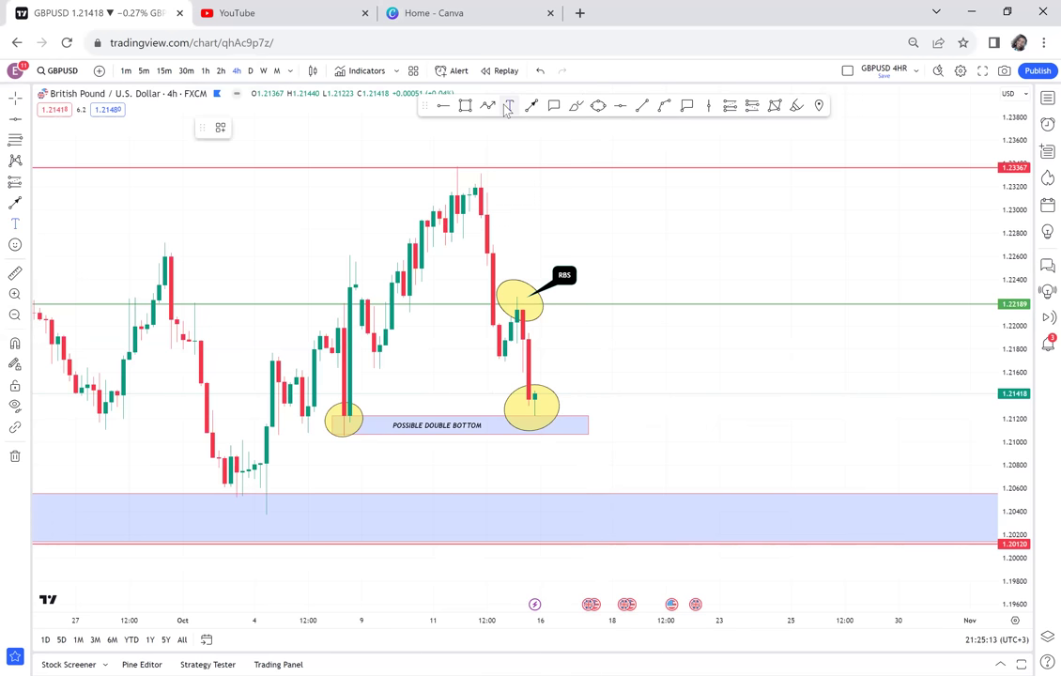
{"action": "left_click", "coordinate": [509, 107]}
{"action": "left_click", "coordinate": [438, 155]}
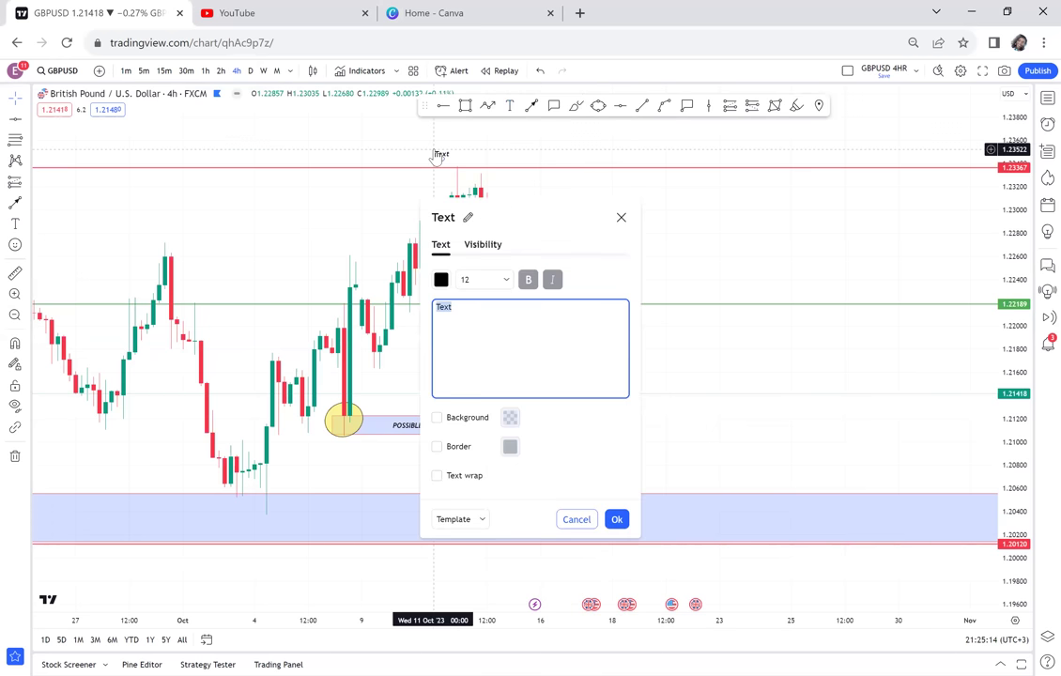
{"action": "left_click", "coordinate": [485, 521]}
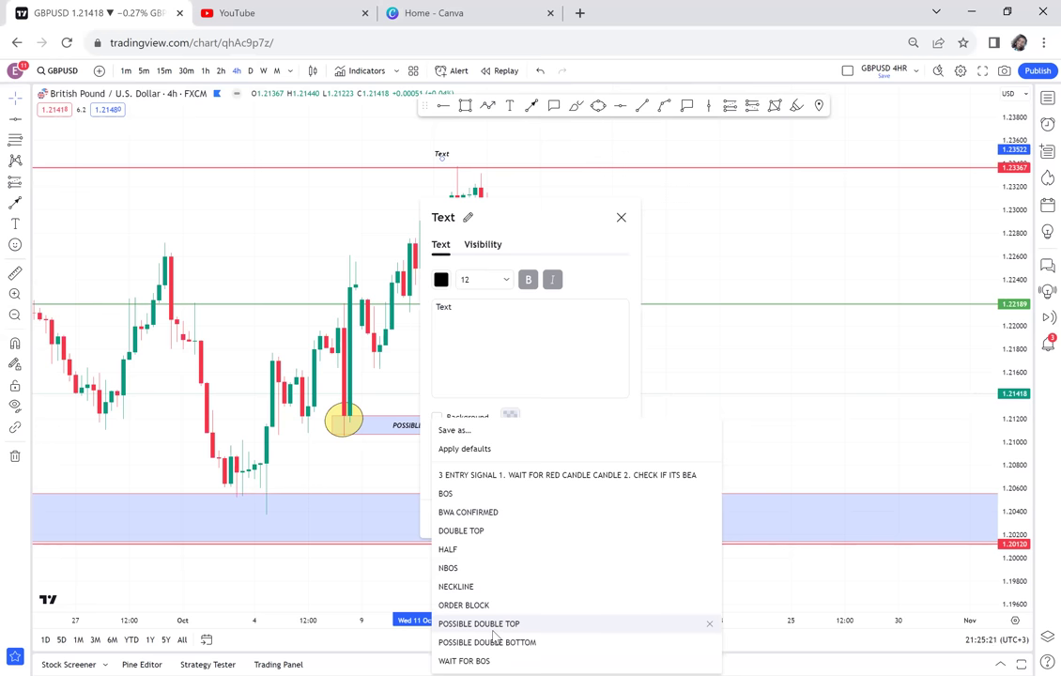
{"action": "left_click", "coordinate": [465, 587]}
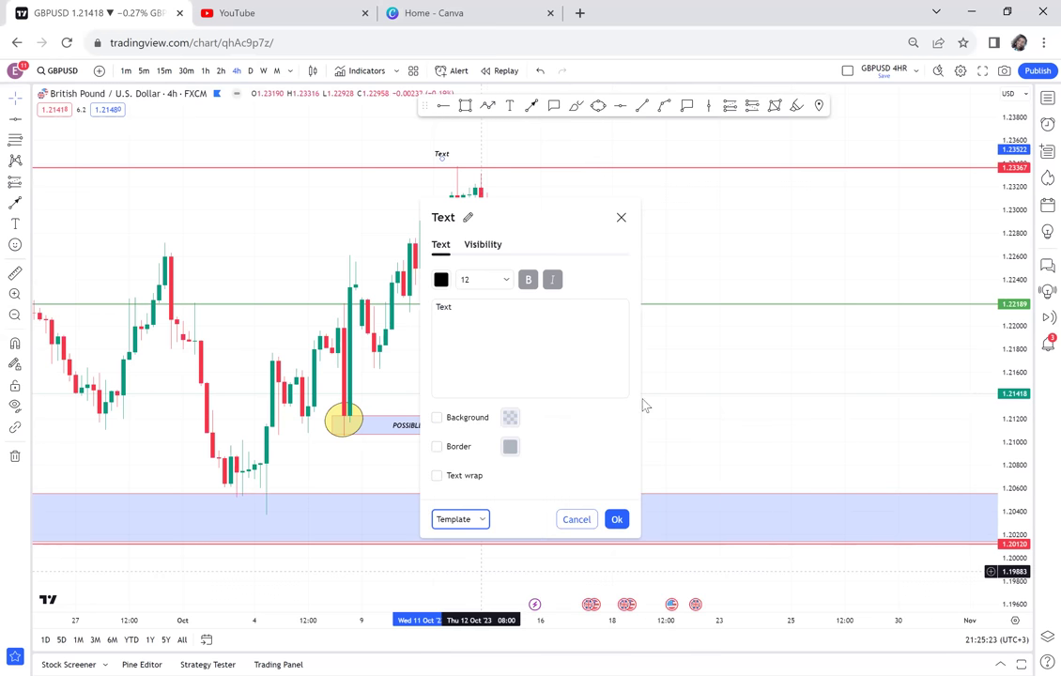
{"action": "left_click", "coordinate": [714, 263]}
Step: Add a text label from the "HALF" template just above the green midpoint line, beyond the latest candles
{"action": "left_click", "coordinate": [512, 108]}
{"action": "left_click", "coordinate": [607, 289]}
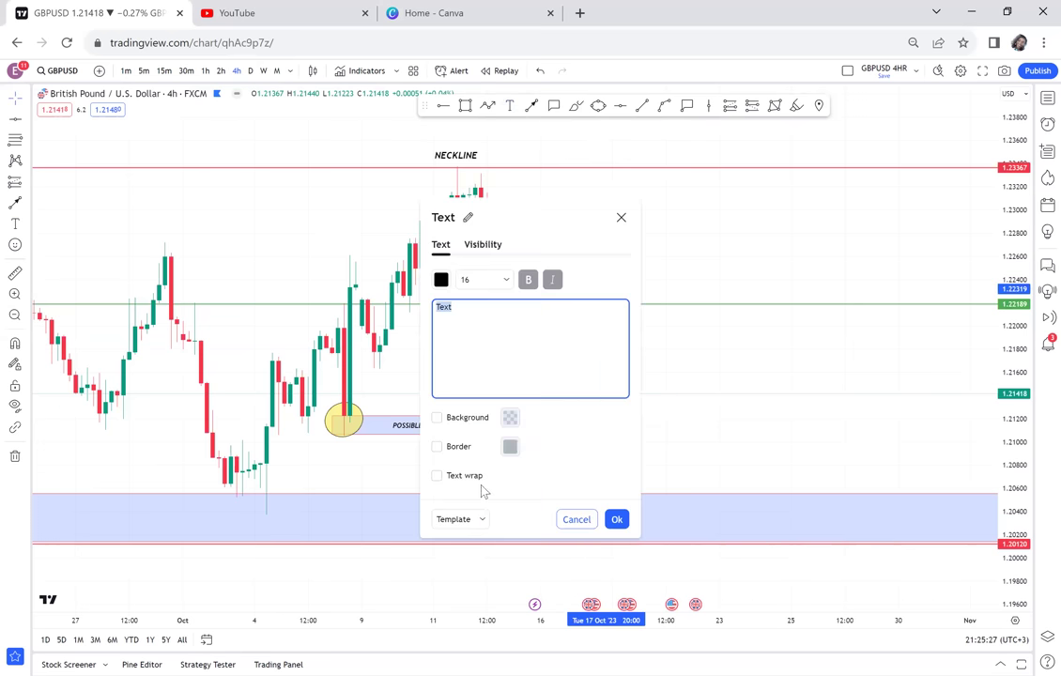
{"action": "left_click", "coordinate": [480, 522]}
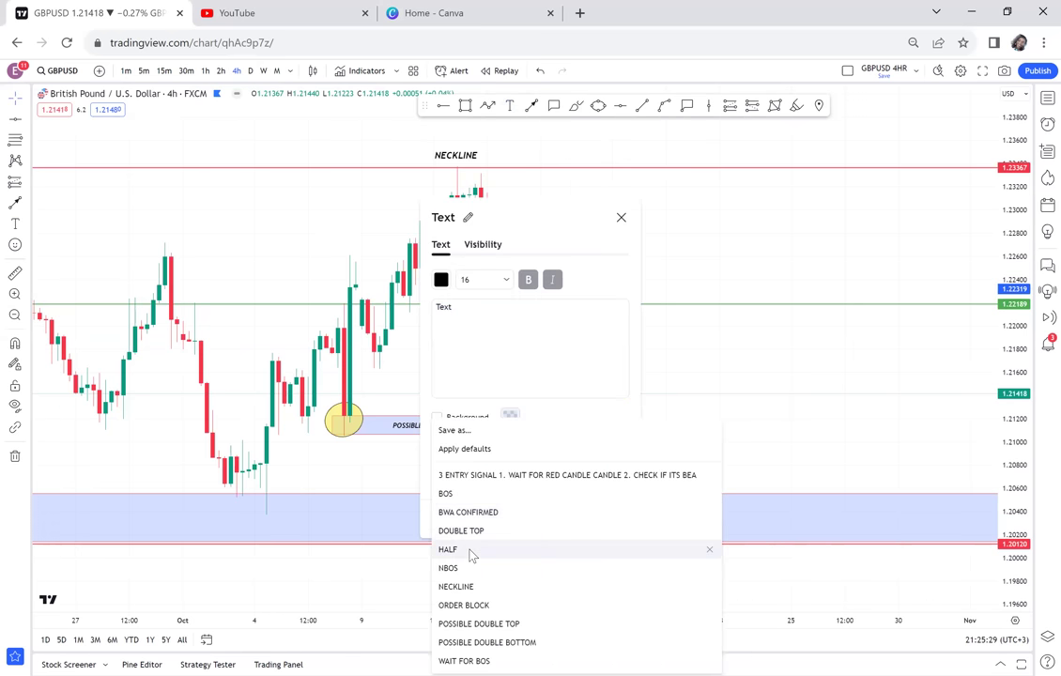
{"action": "left_click", "coordinate": [470, 551]}
{"action": "left_click", "coordinate": [704, 259]}
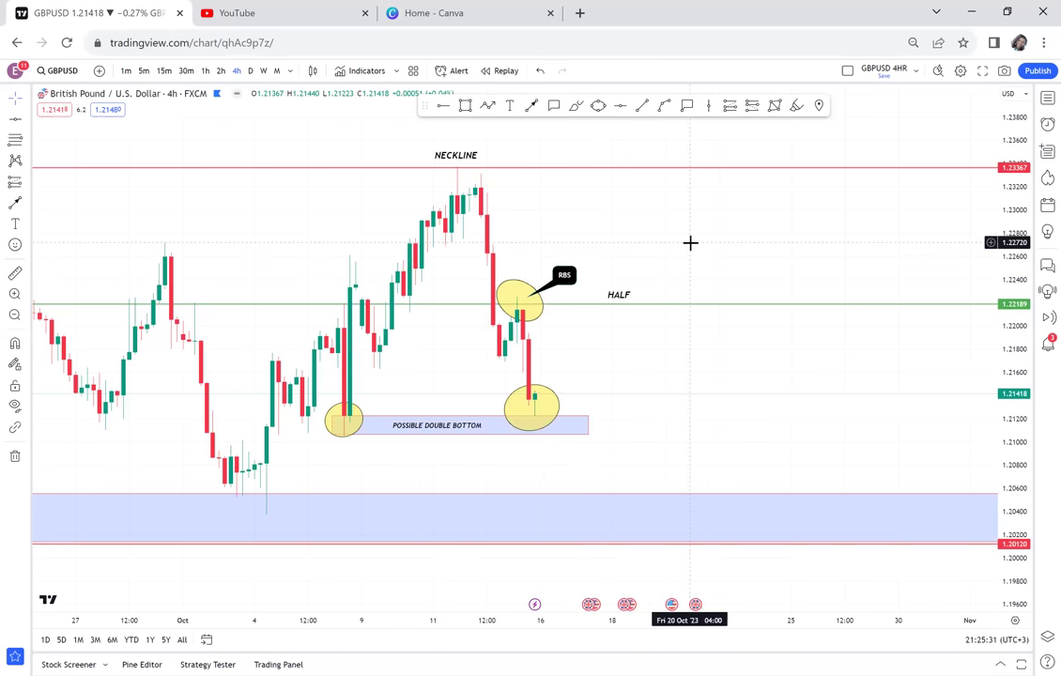
Step: Draw a rectangle over the double bottom's height, from about 1.21056 up to about 1.23397, spanning 6 to 10 October
{"action": "left_click_drag", "start_coordinate": [692, 242], "coordinate": [648, 268]}
{"action": "left_click", "coordinate": [465, 106]}
{"action": "mouse_move", "coordinate": [289, 457]}
{"action": "left_mouse_down"}
{"action": "mouse_move", "coordinate": [382, 214]}
{"action": "mouse_move", "coordinate": [370, 186]}
{"action": "left_mouse_up"}
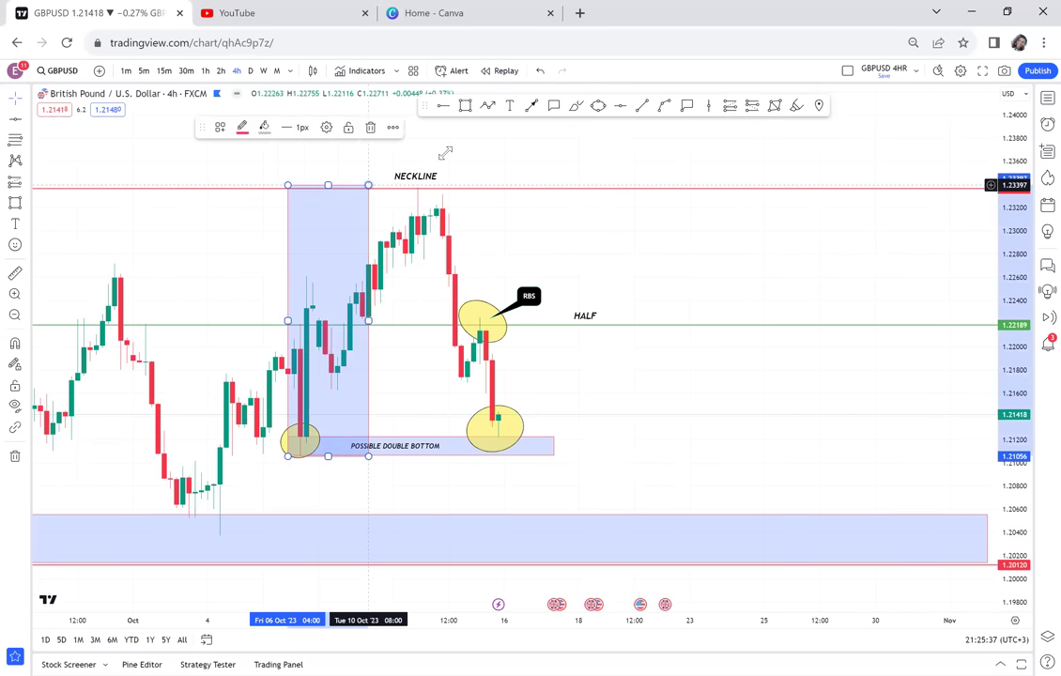
Step: Move the height rectangle up to stand on the neckline, spanning about 1.23342 to 1.25683
{"action": "left_click_drag", "start_coordinate": [448, 198], "coordinate": [481, 395]}
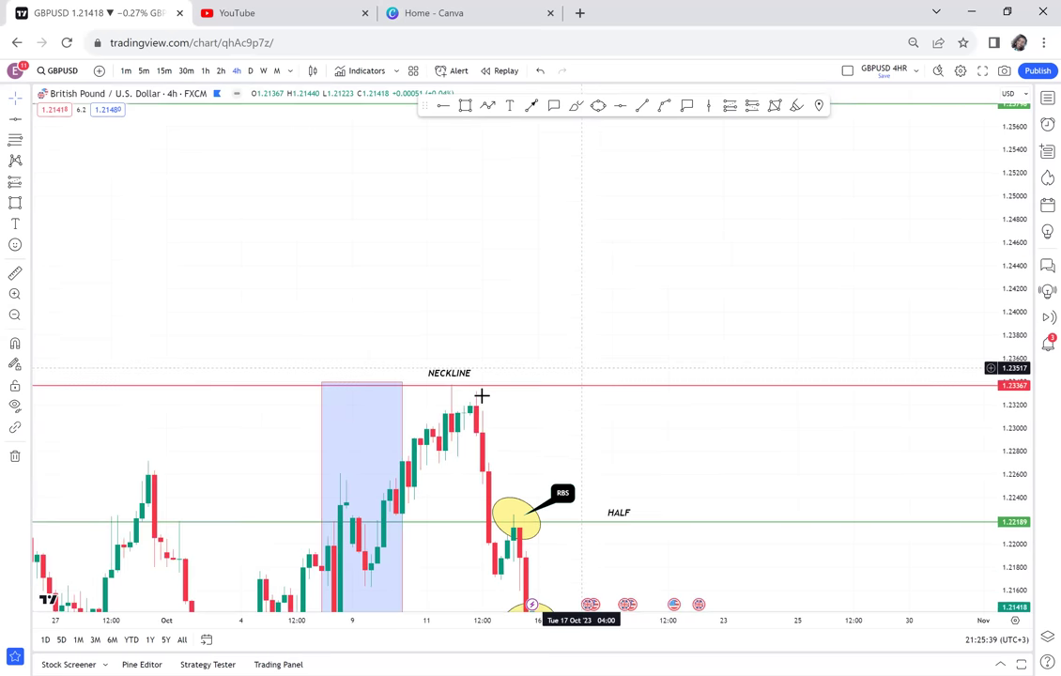
{"action": "left_click", "coordinate": [401, 392]}
{"action": "left_click_drag", "start_coordinate": [401, 392], "coordinate": [457, 137]}
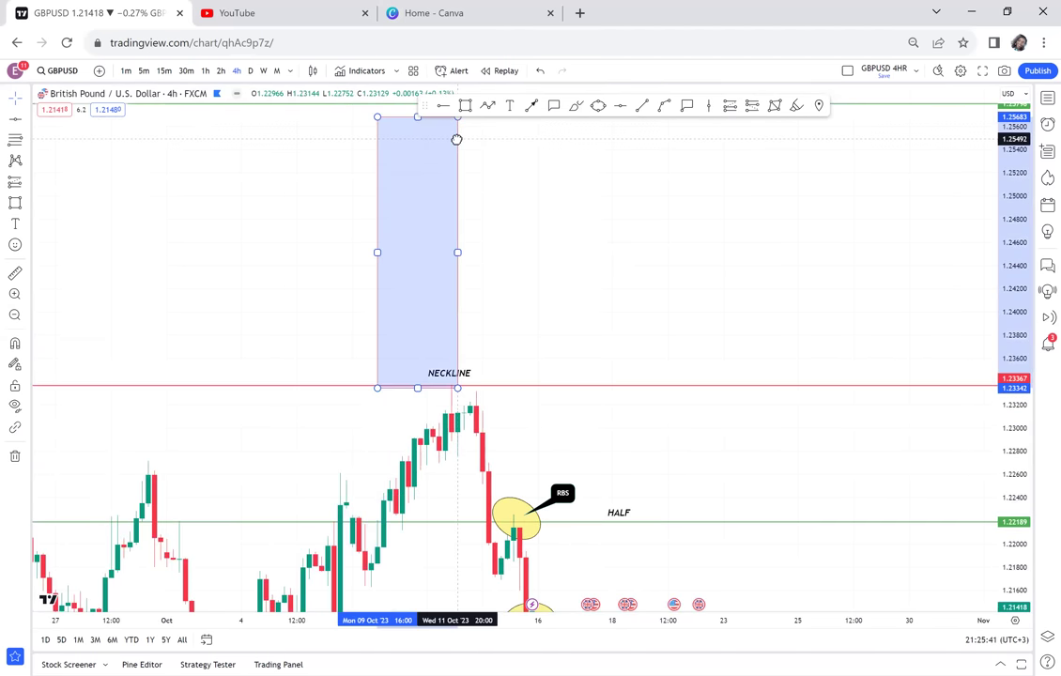
Step: Draw a path arrow from above the latest candles, pulling back at the HALF line and at the neckline, and ending at the 1.25796 line
{"action": "left_click", "coordinate": [545, 161]}
{"action": "left_click_drag", "start_coordinate": [554, 291], "coordinate": [565, 399]}
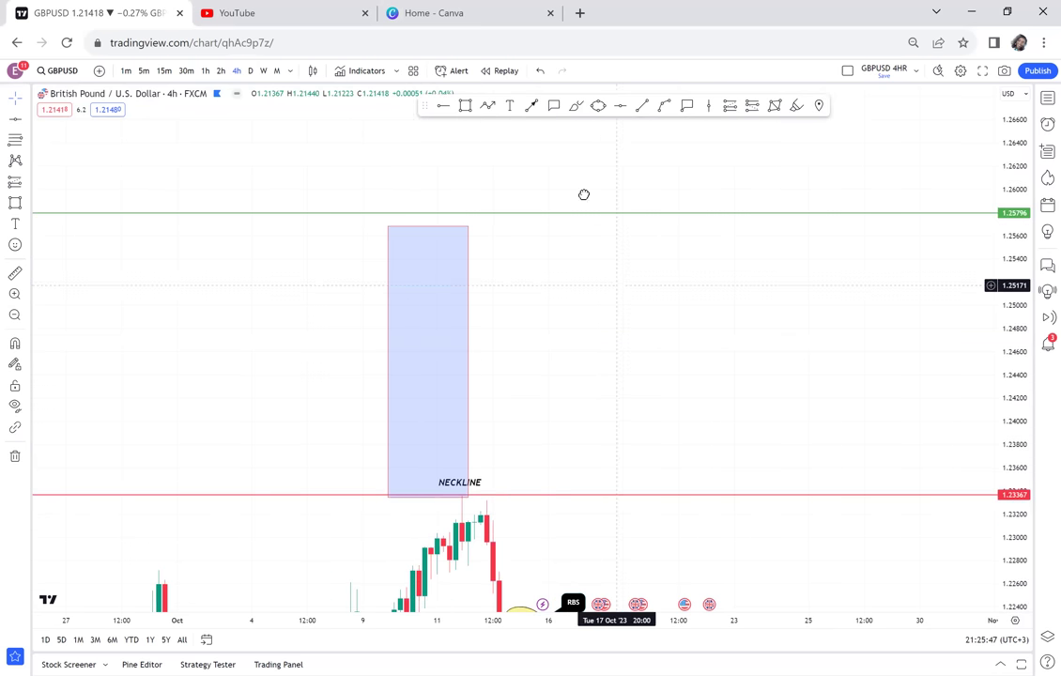
{"action": "left_click_drag", "start_coordinate": [621, 299], "coordinate": [591, 169]}
{"action": "scroll", "coordinate": [627, 237], "scroll_direction": "down", "scroll_amount": 2}
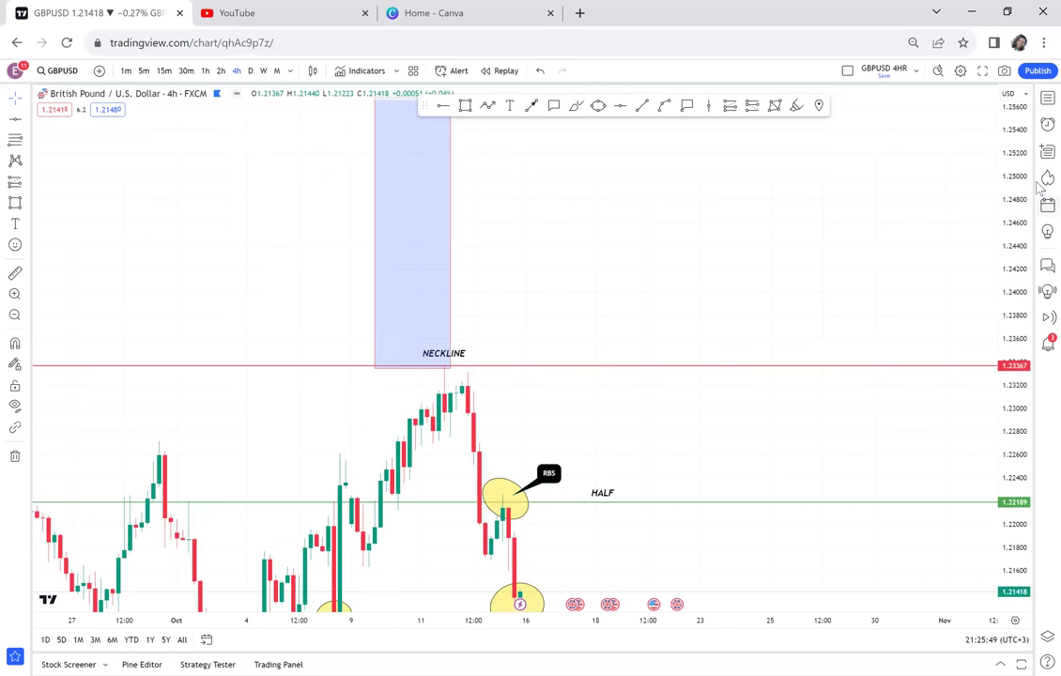
{"action": "left_click_drag", "start_coordinate": [1021, 161], "coordinate": [705, 388]}
{"action": "left_click", "coordinate": [494, 111]}
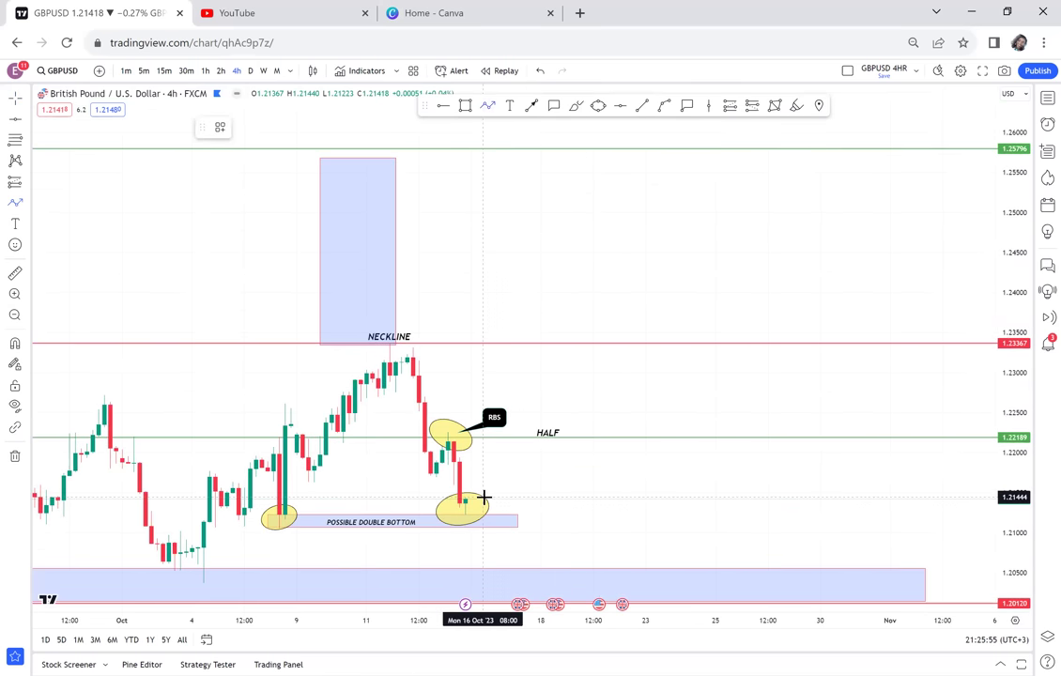
{"action": "left_click", "coordinate": [488, 468]}
{"action": "left_click", "coordinate": [507, 428]}
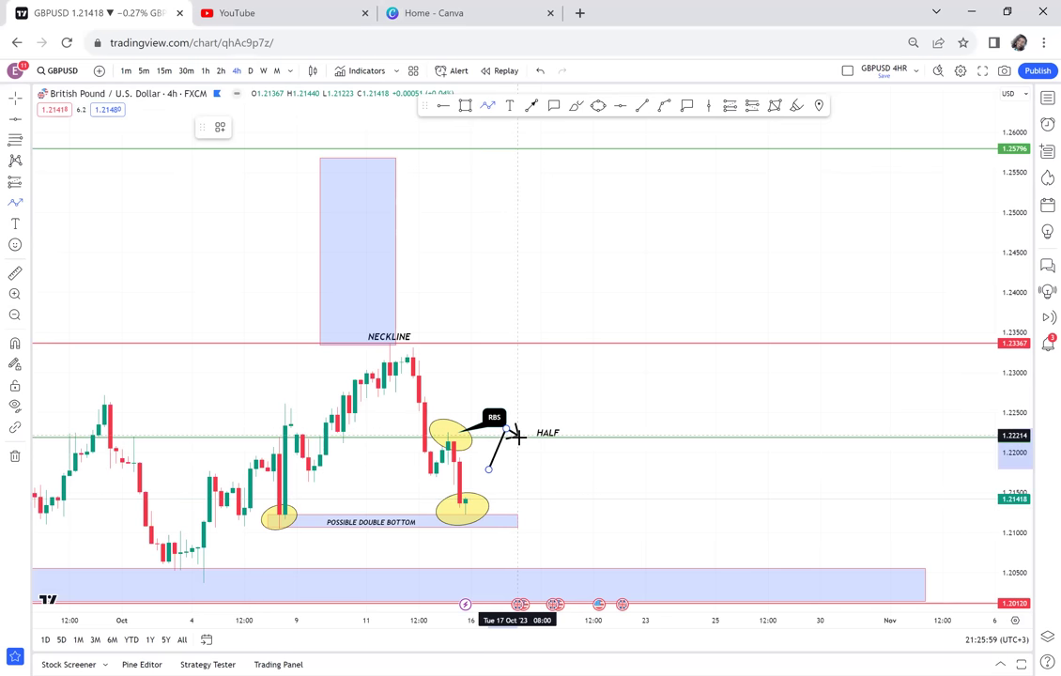
{"action": "left_click", "coordinate": [518, 437]}
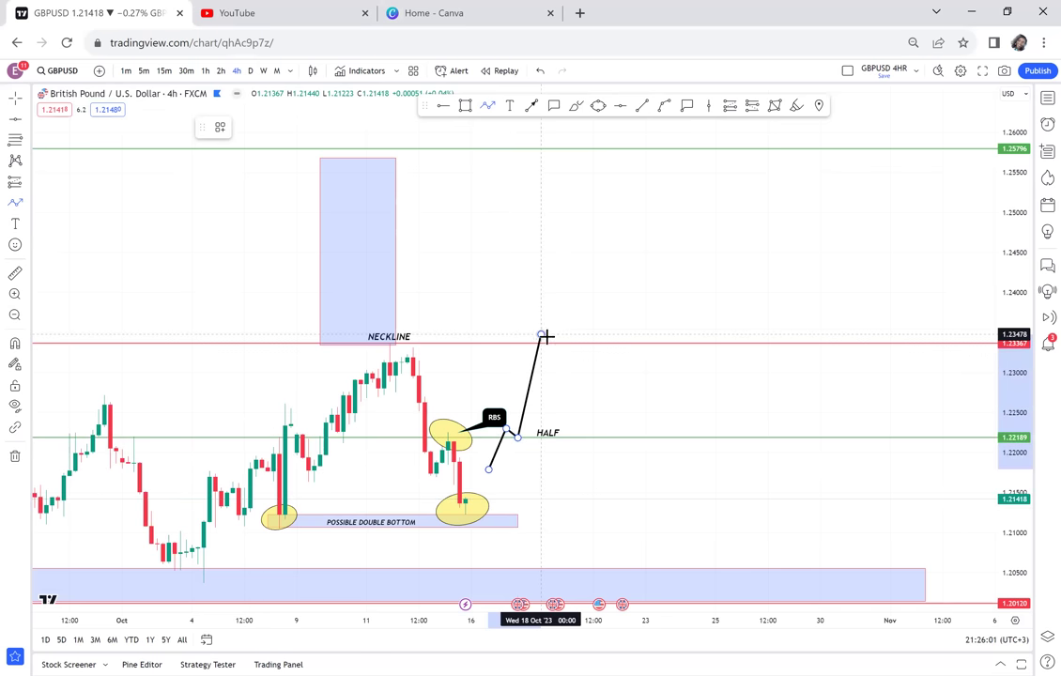
{"action": "left_click", "coordinate": [552, 342]}
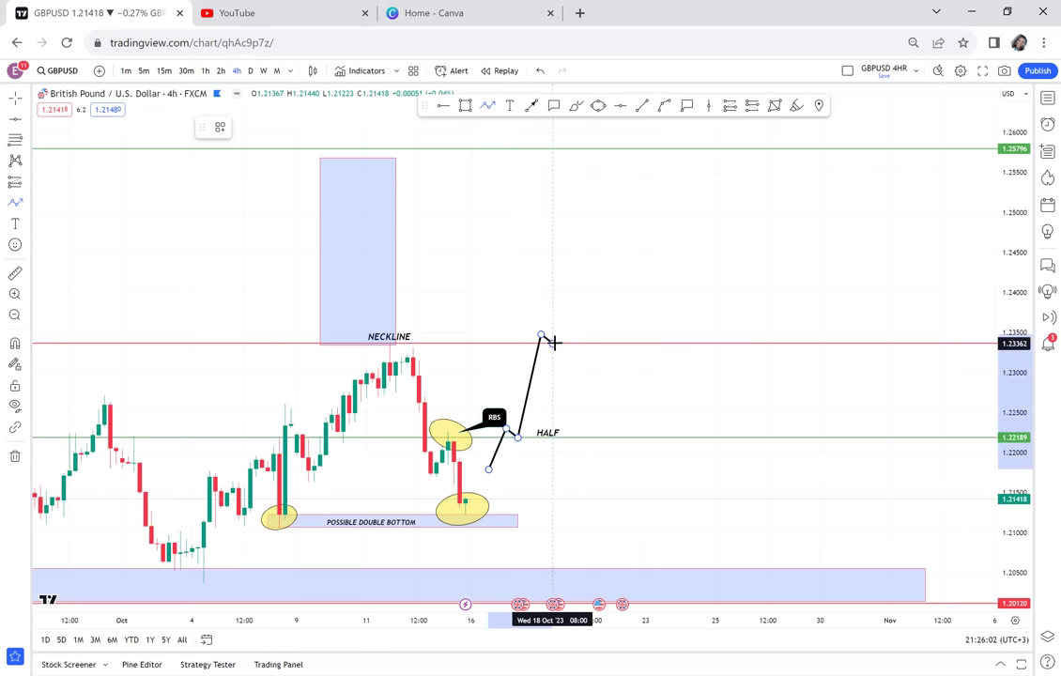
{"action": "double_click", "coordinate": [576, 147]}
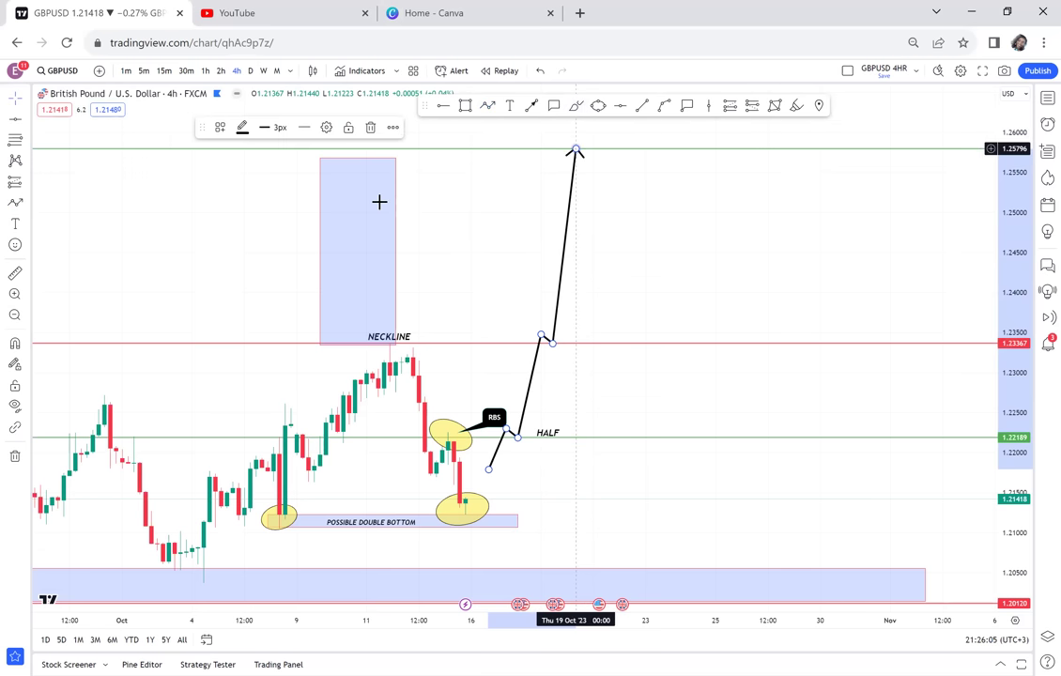
Step: Measure from the neckline up to about 1.25658 and place a horizontal line at the midpoint of that range, at about 1.24495
{"action": "left_click", "coordinate": [15, 271]}
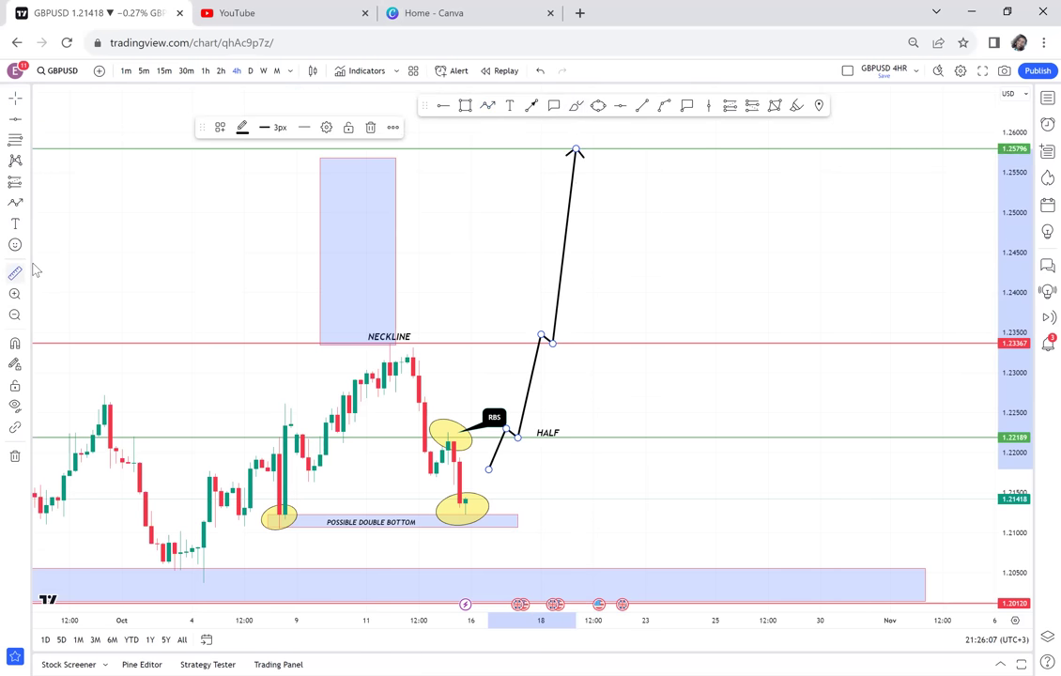
{"action": "left_click", "coordinate": [271, 344]}
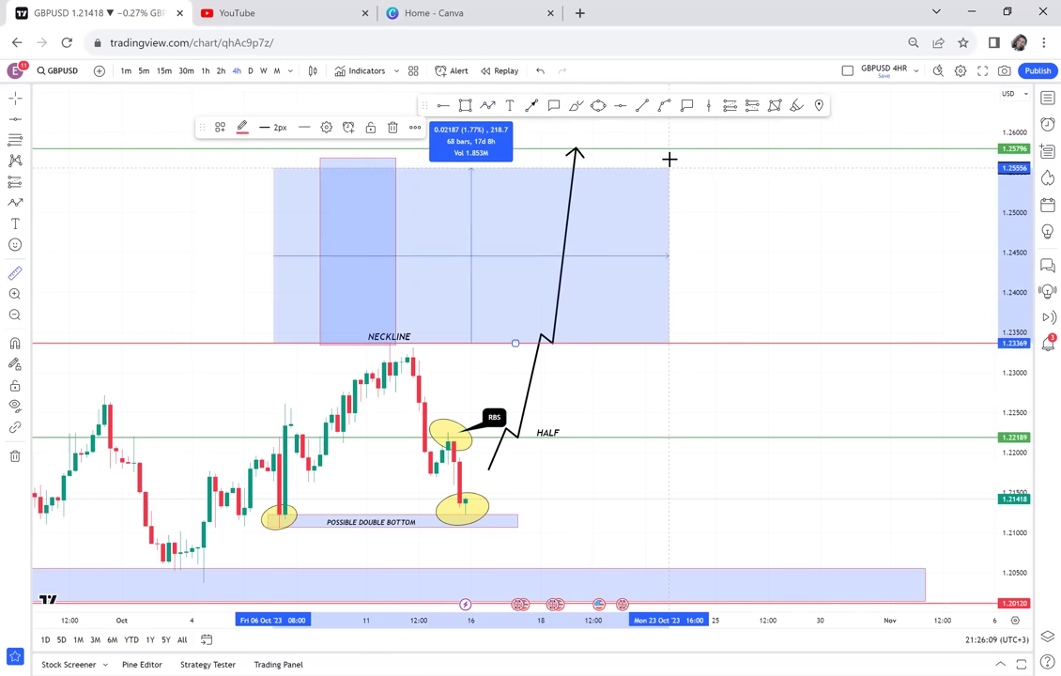
{"action": "left_click", "coordinate": [672, 159]}
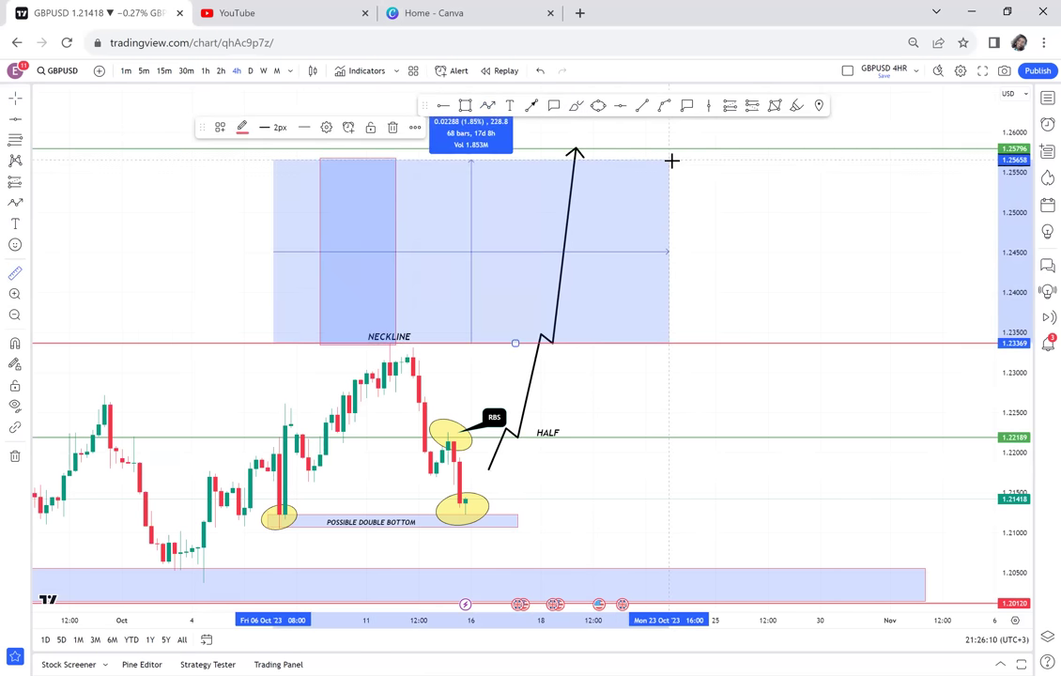
{"action": "left_click", "coordinate": [620, 106]}
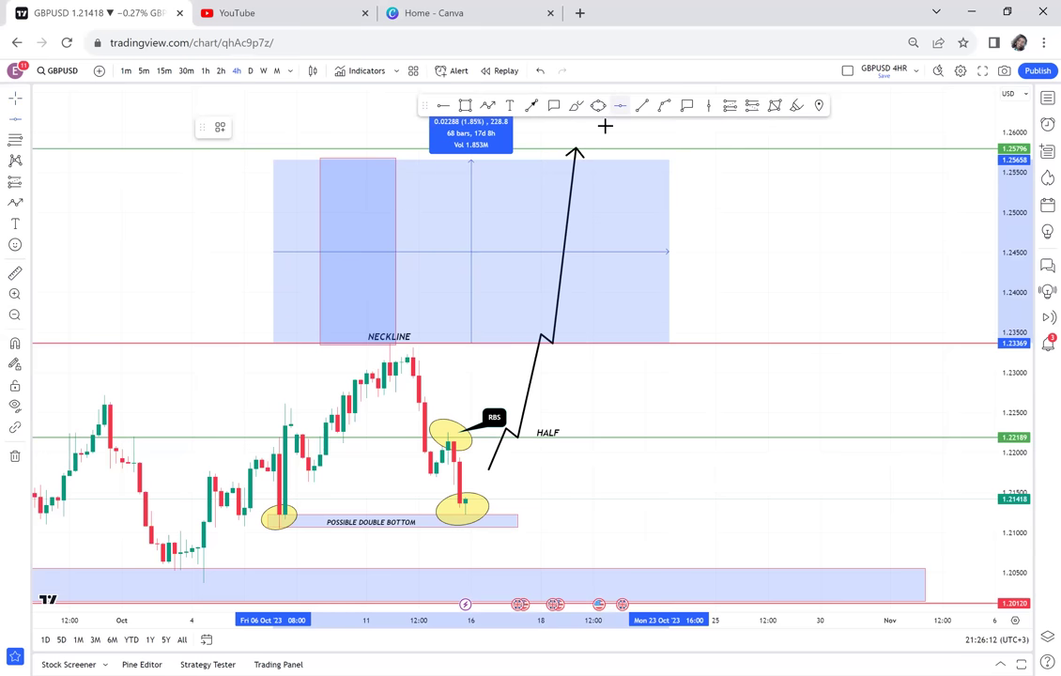
{"action": "left_click", "coordinate": [471, 253]}
{"action": "scroll", "coordinate": [471, 261], "scroll_direction": "down", "scroll_amount": 3}
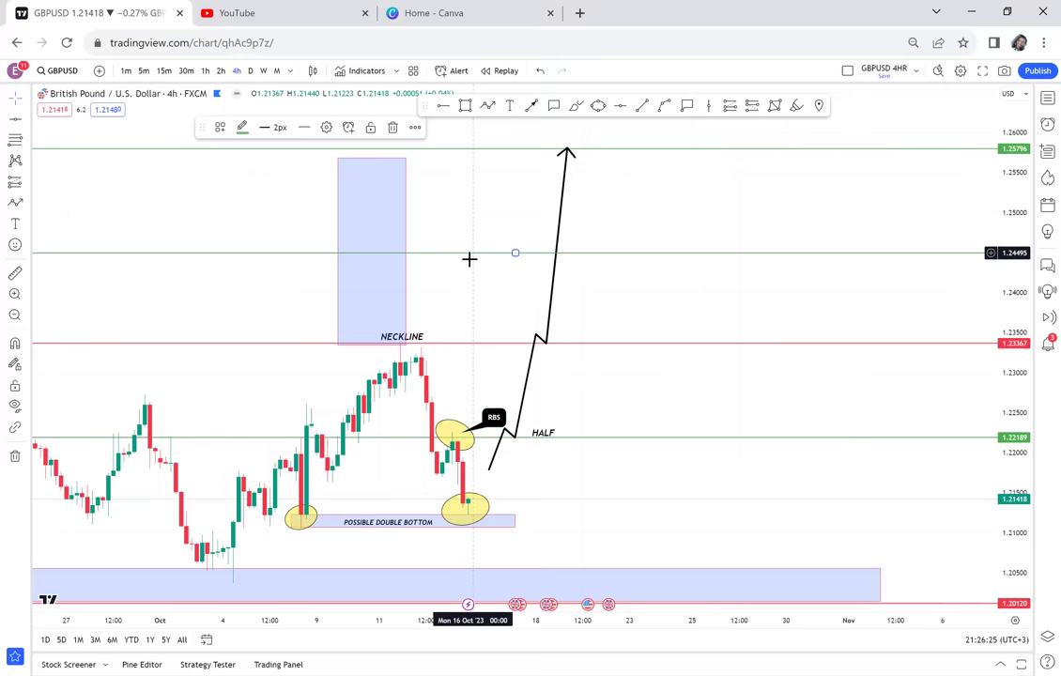
Step: Change the fill colour of the height rectangle above the neckline to yellow
{"action": "left_click", "coordinate": [405, 232]}
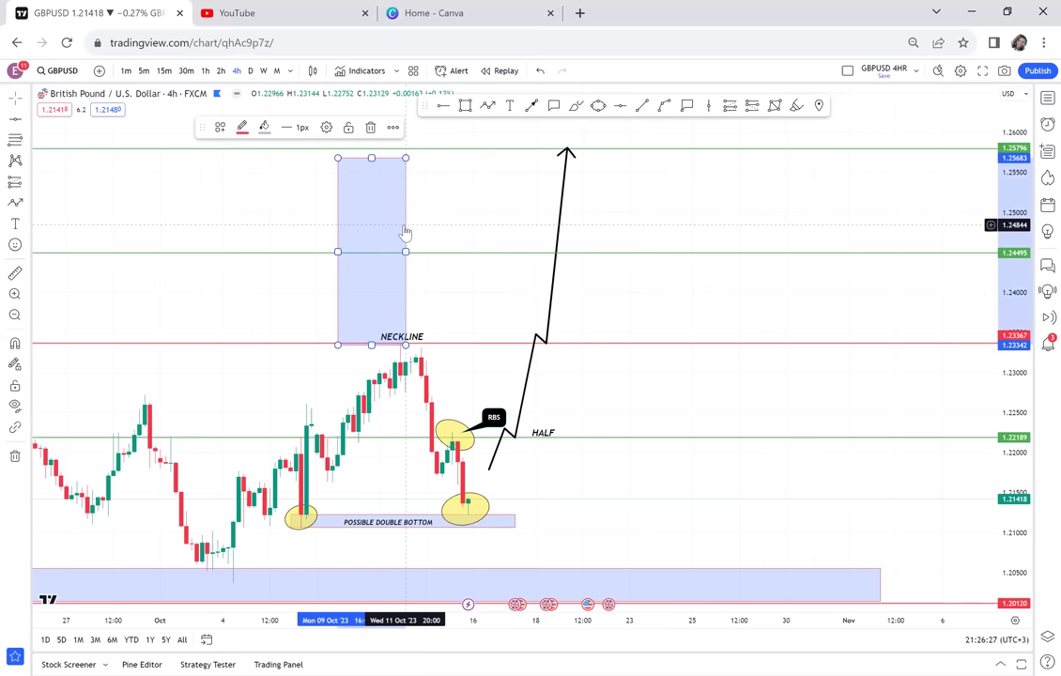
{"action": "left_click", "coordinate": [264, 127]}
{"action": "left_click", "coordinate": [296, 179]}
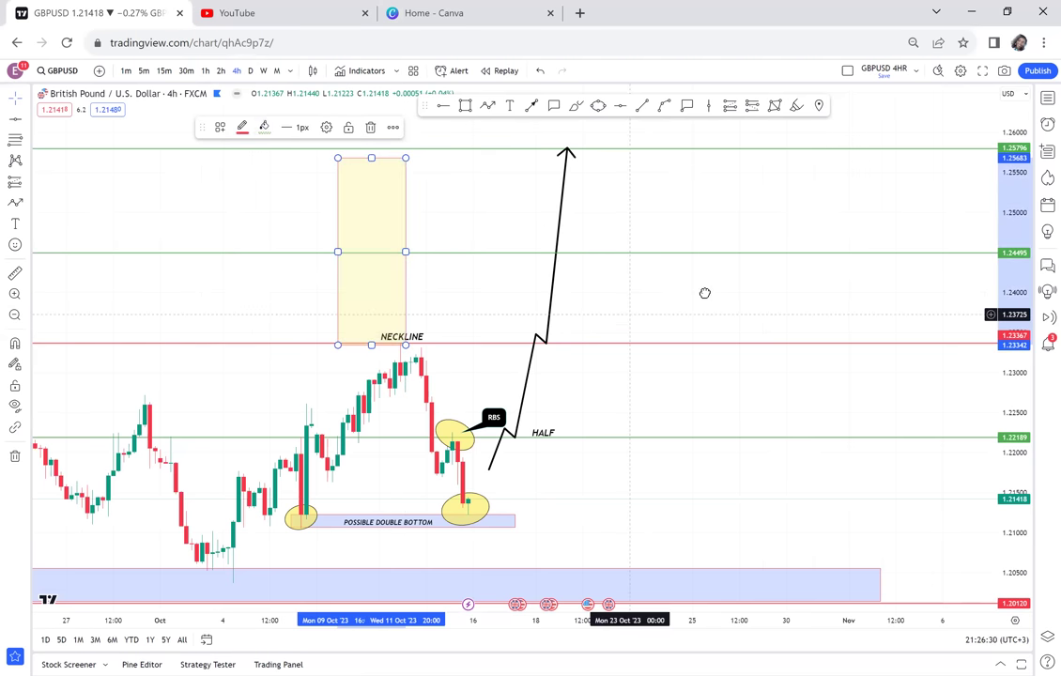
{"action": "left_click_drag", "start_coordinate": [637, 310], "coordinate": [703, 293]}
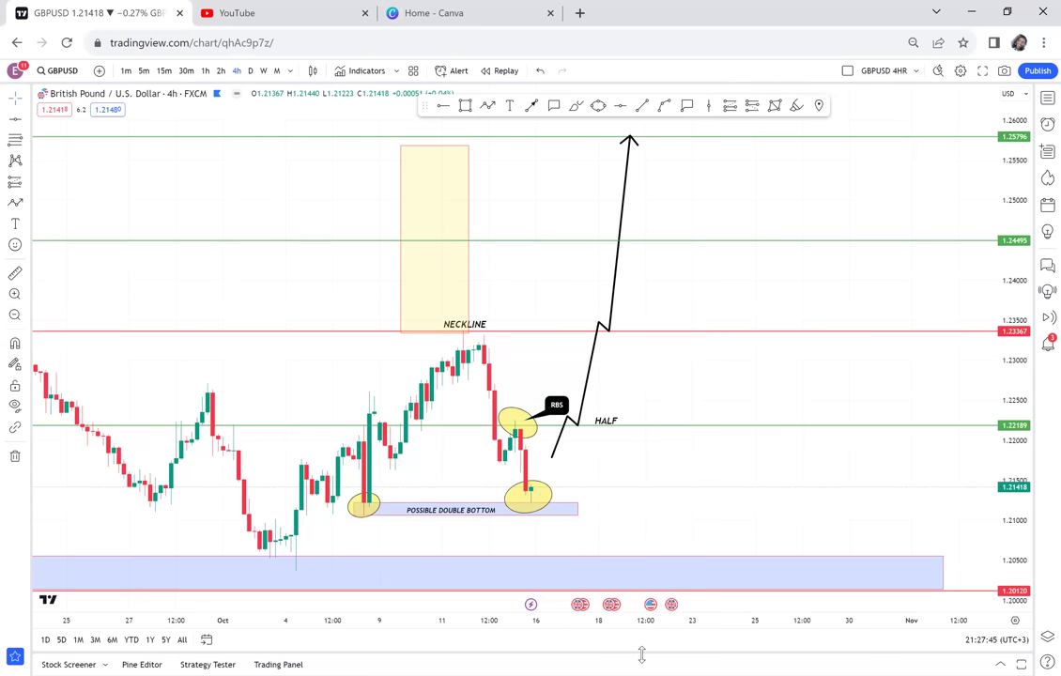
Step: Measure the price move from the latest candle, at about 1.21444, up to the target near 1.25774
{"action": "left_click", "coordinate": [10, 273]}
{"action": "left_click", "coordinate": [536, 485]}
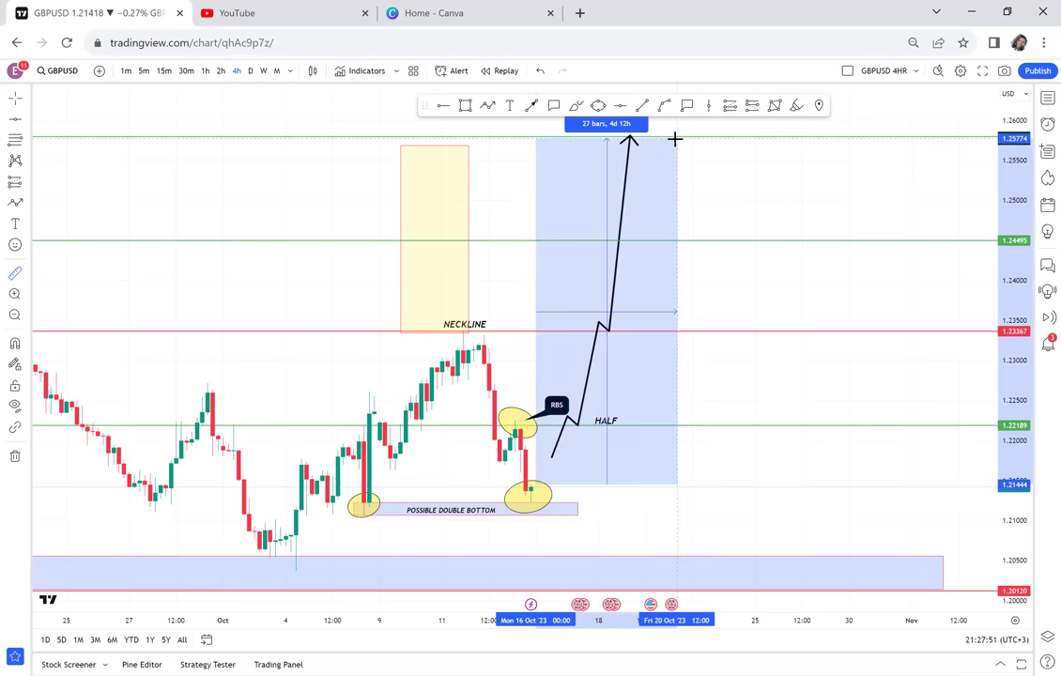
{"action": "left_click", "coordinate": [676, 139]}
{"action": "left_click_drag", "start_coordinate": [665, 225], "coordinate": [666, 230]}
{"action": "left_click", "coordinate": [731, 232]}
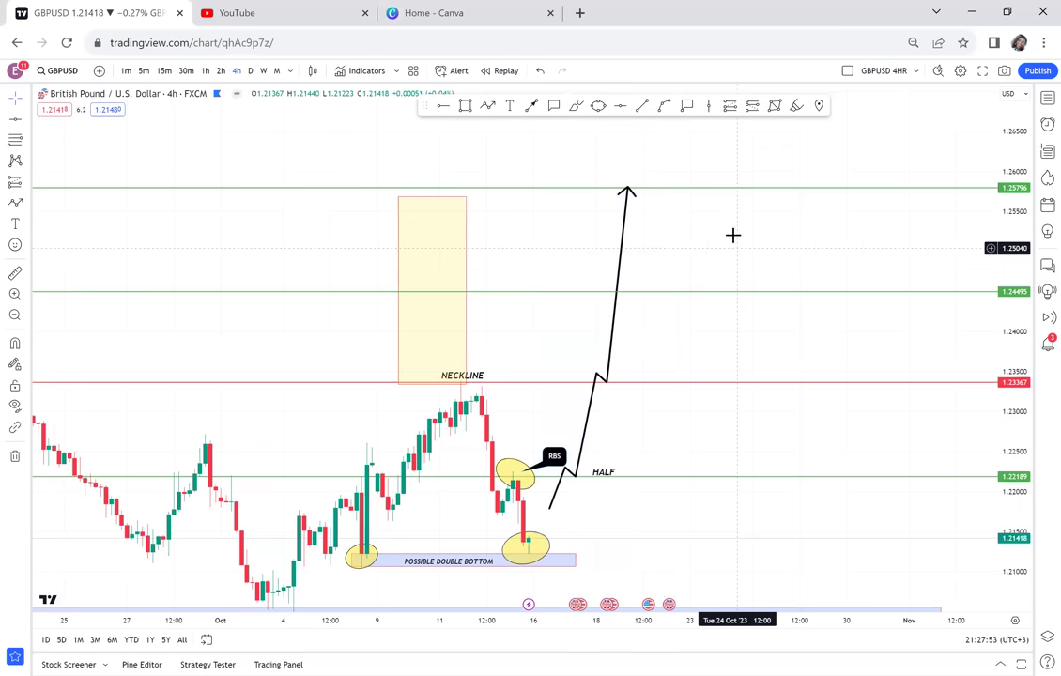
{"action": "left_click_drag", "start_coordinate": [731, 232], "coordinate": [715, 191]}
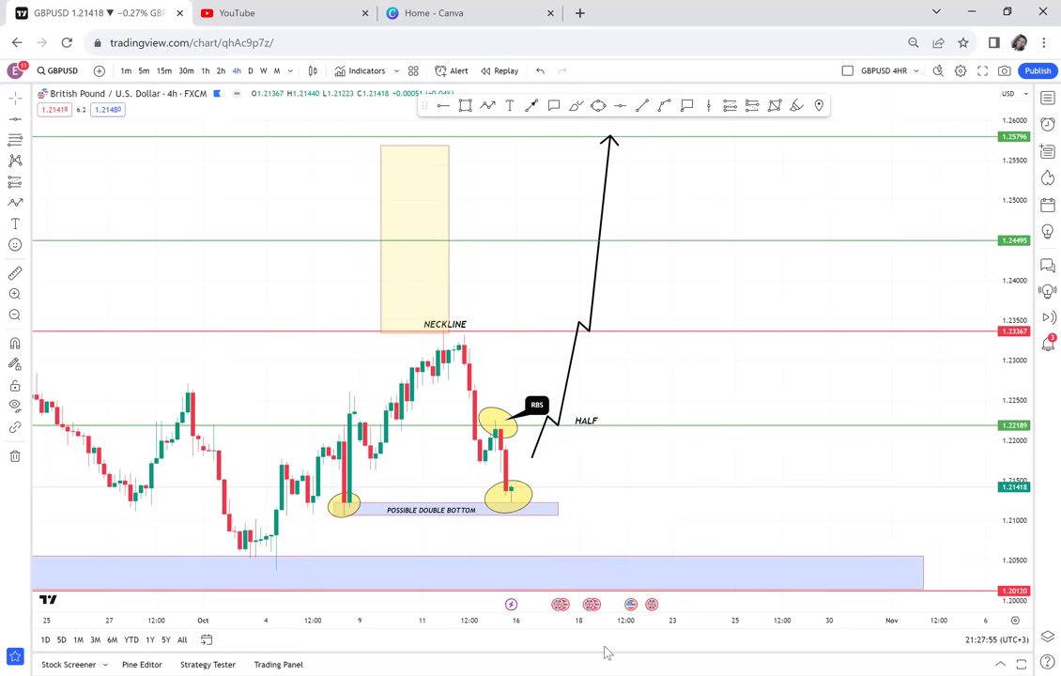